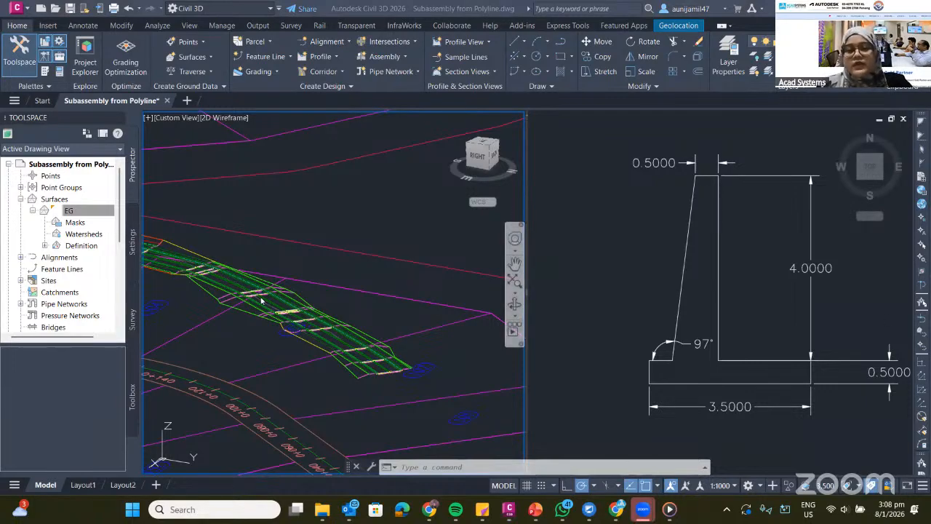
Examine the road corridor and its section links in the 3D view, close up and as a whole.
scroll(275, 321, up, 2)
scroll(275, 321, down, 2)
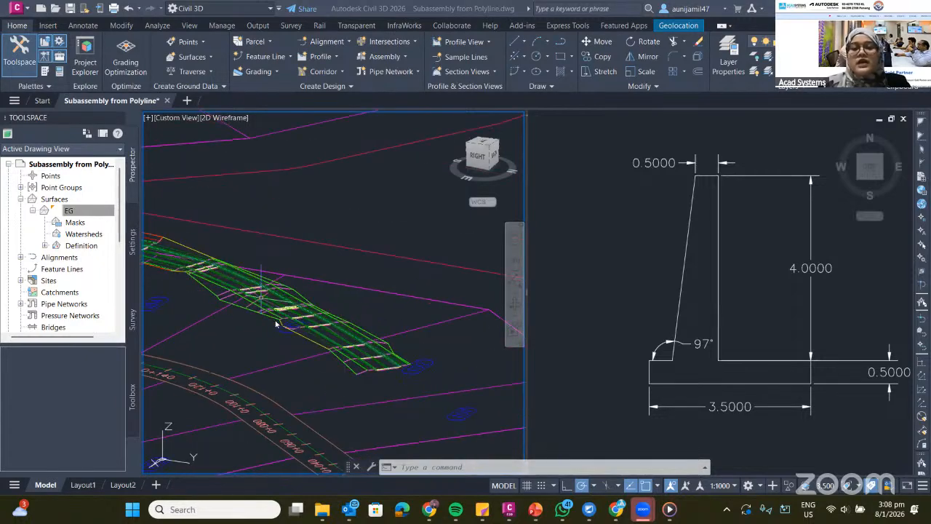
scroll(275, 321, up, 3)
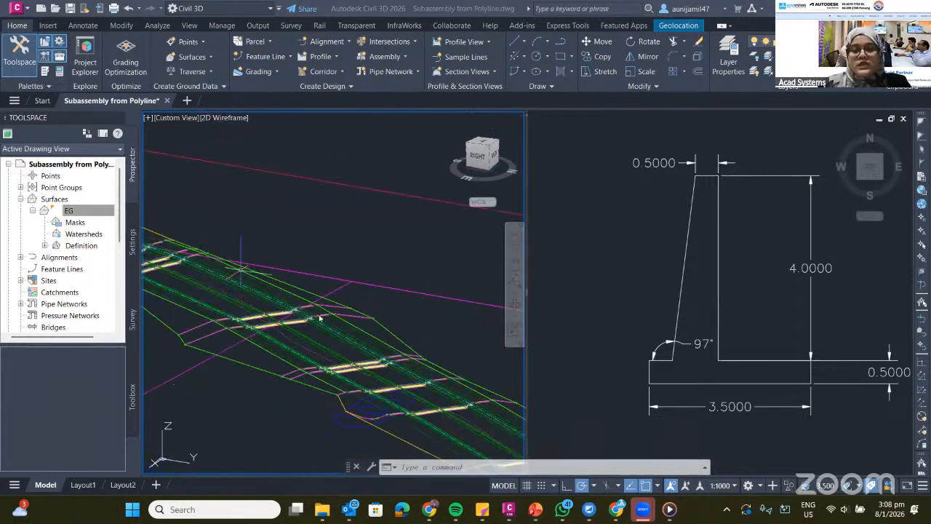
scroll(338, 286, down, 2)
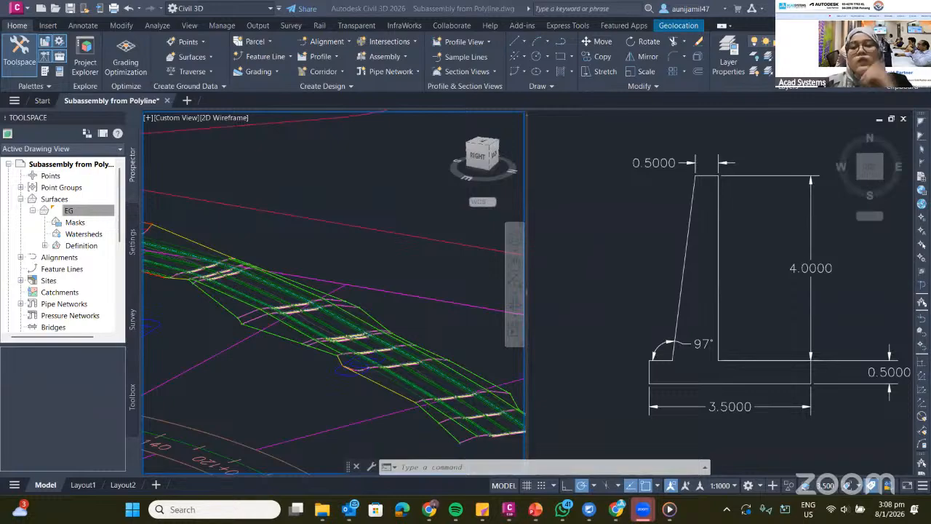
scroll(335, 291, down, 2)
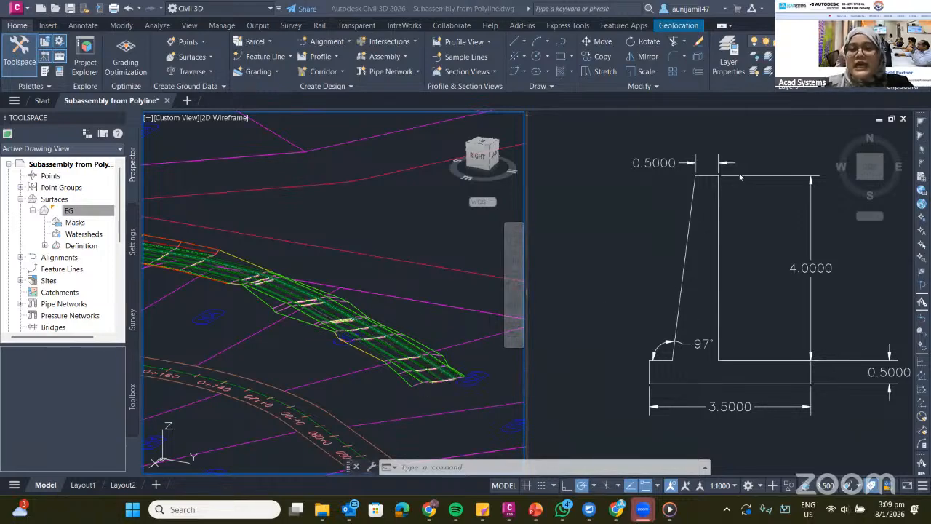
scroll(473, 211, up, 3)
scroll(480, 211, down, 3)
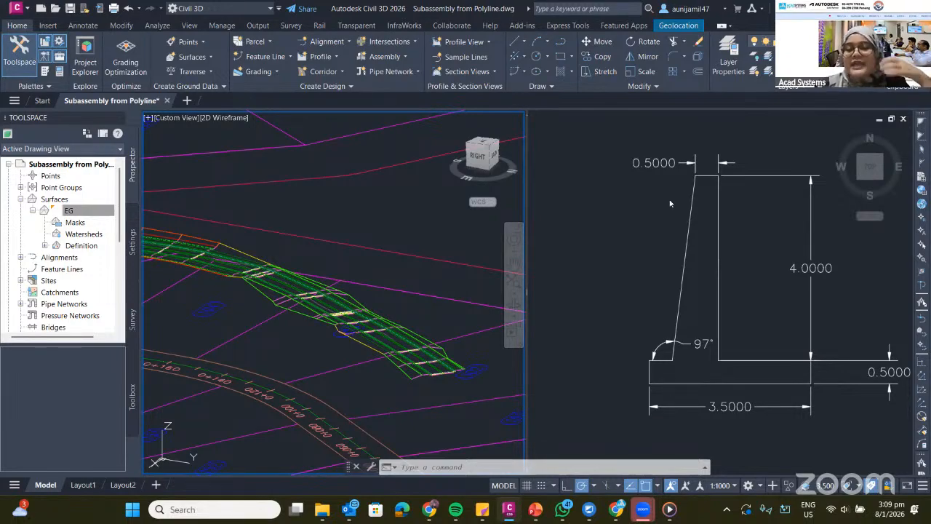
middle_drag(378, 306, 353, 284)
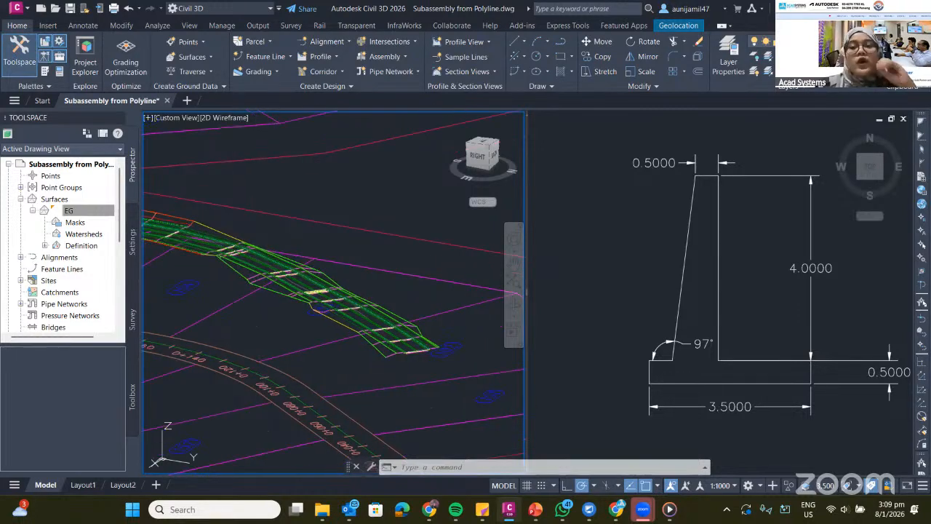
Inspect the closed retaining wall polyline in the top view by selecting it, and clear the selection.
click(700, 227)
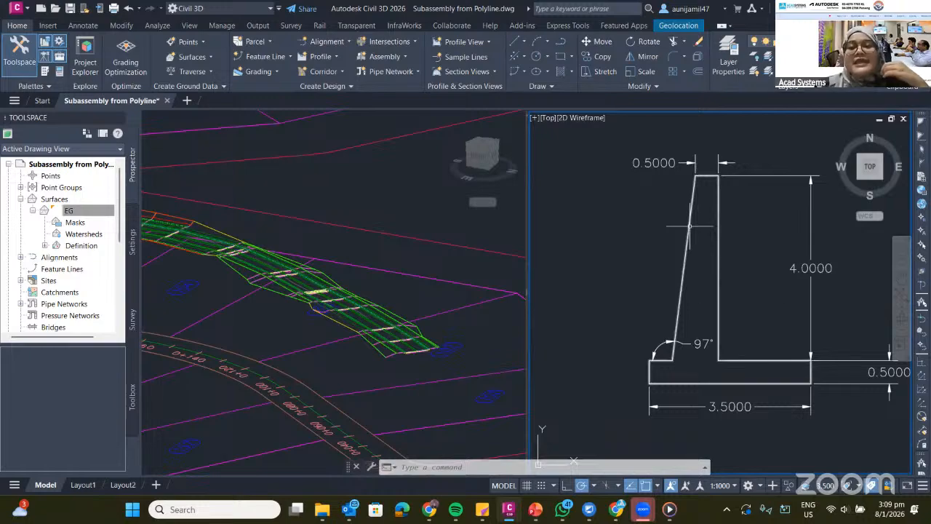
mouse_move(689, 227)
middle_drag(678, 232, 671, 230)
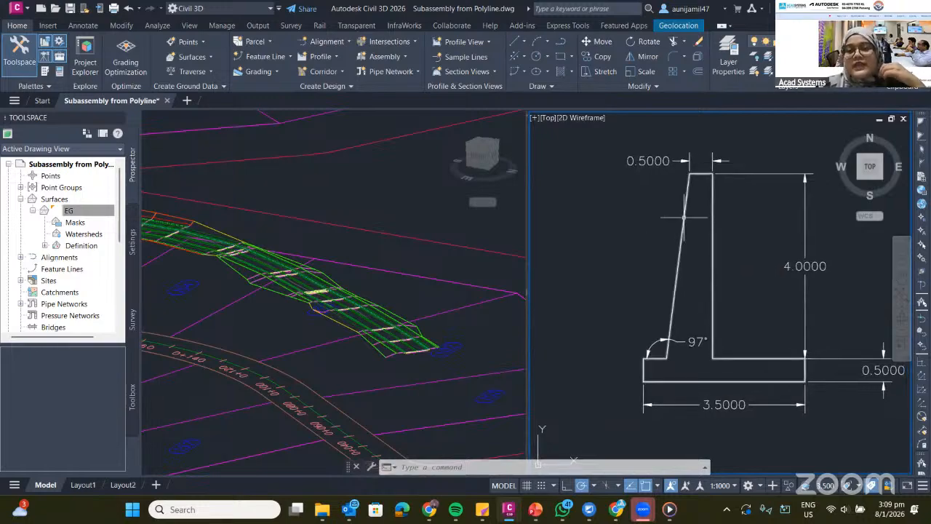
click(683, 217)
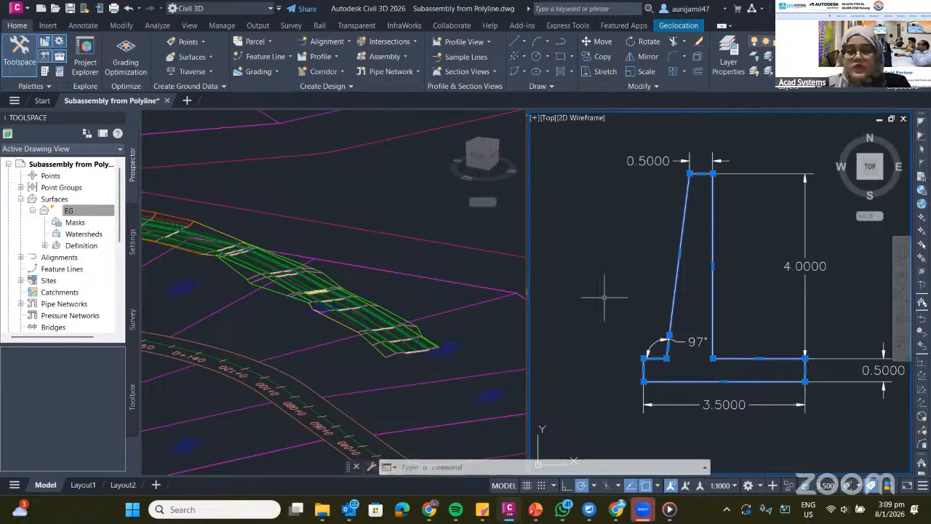
key(Escape)
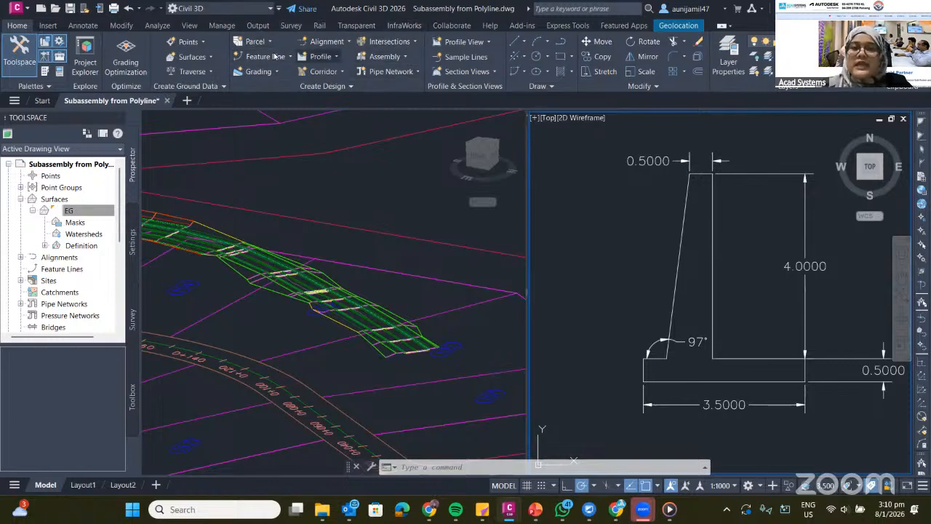
Start Create Subassembly from Polyline on the retaining wall outline.
click(350, 87)
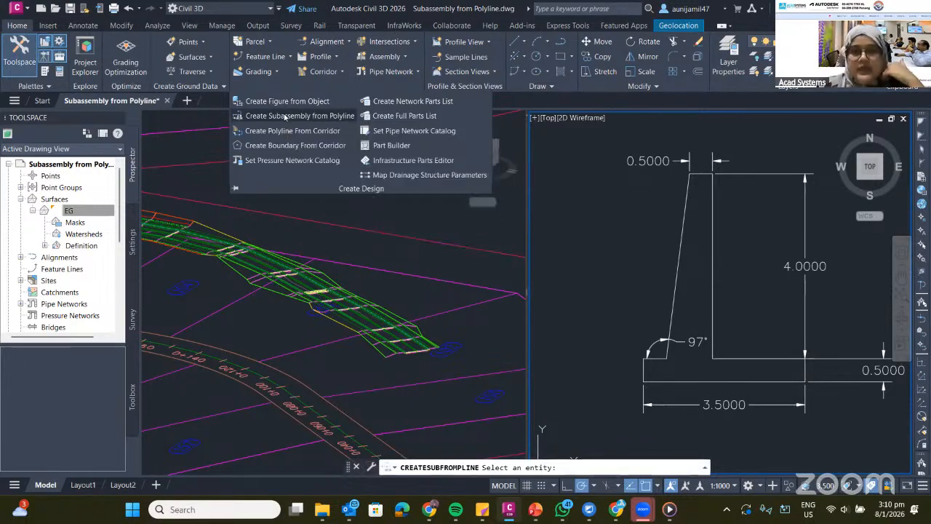
click(285, 117)
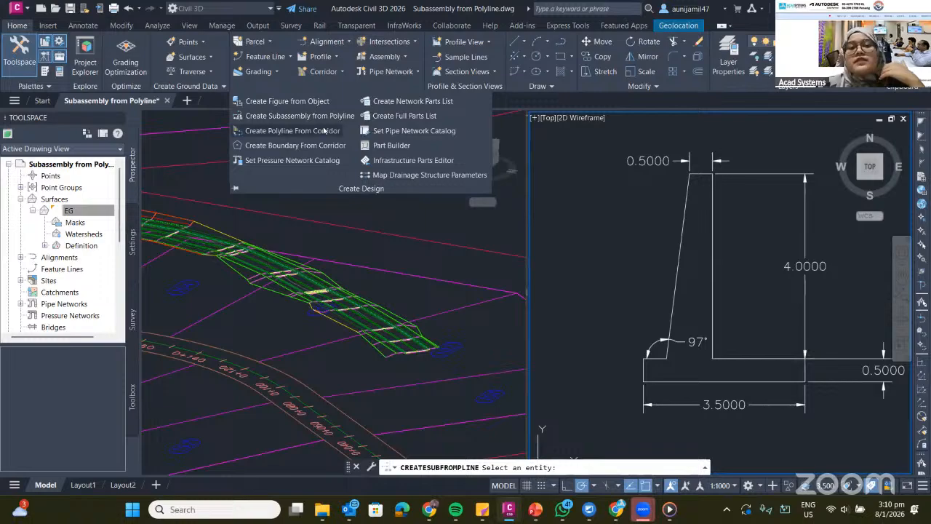
click(299, 116)
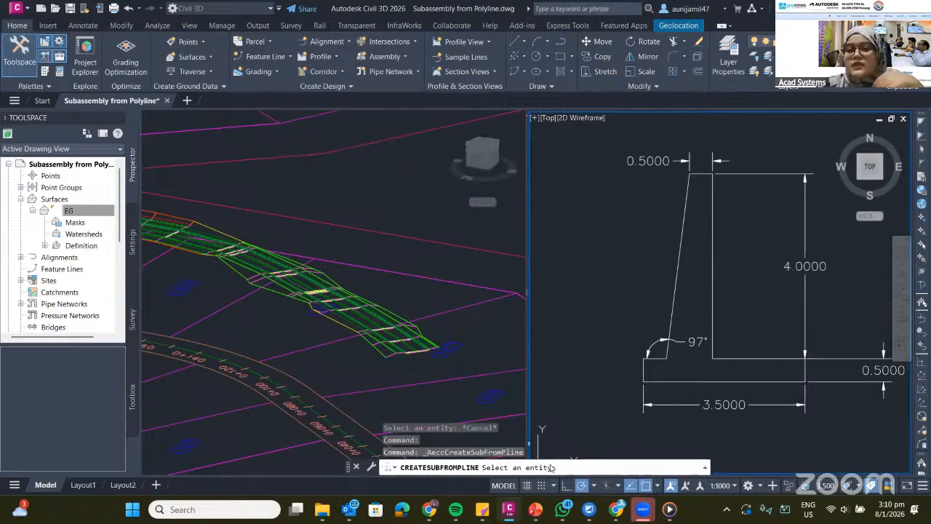
click(712, 235)
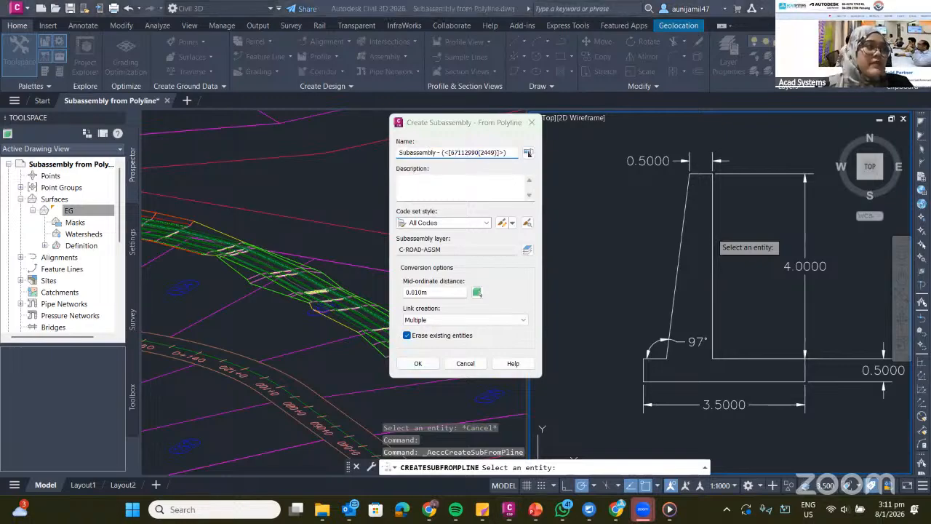
Name the new subassembly "Subassembly Retaining Wall".
click(482, 123)
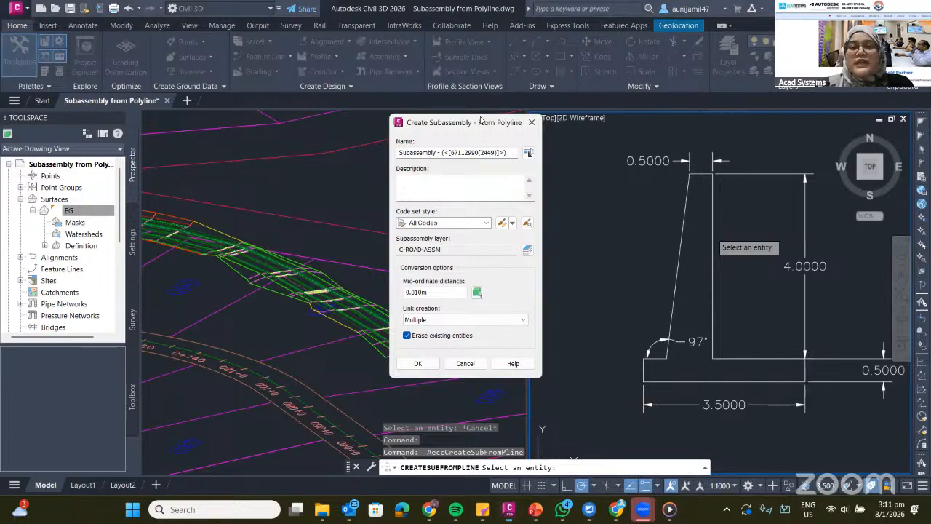
drag(481, 120, 485, 108)
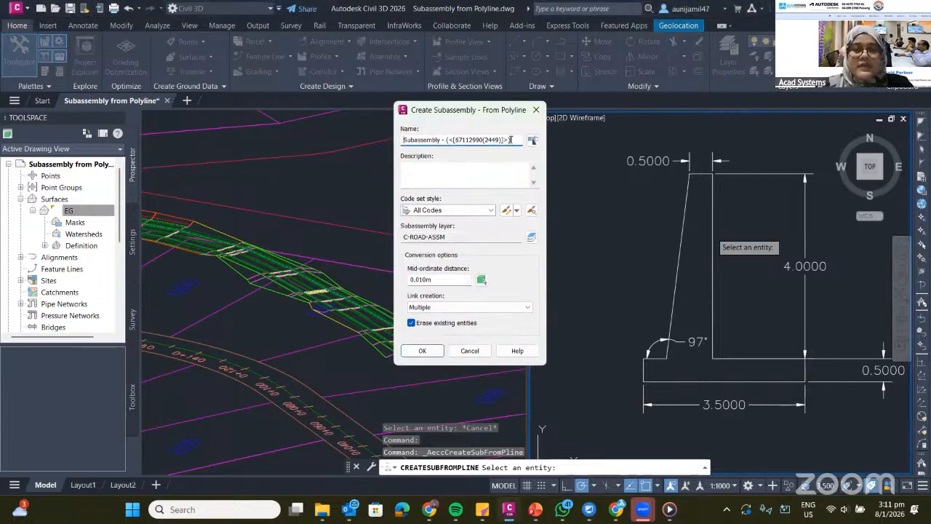
drag(441, 140, 510, 140)
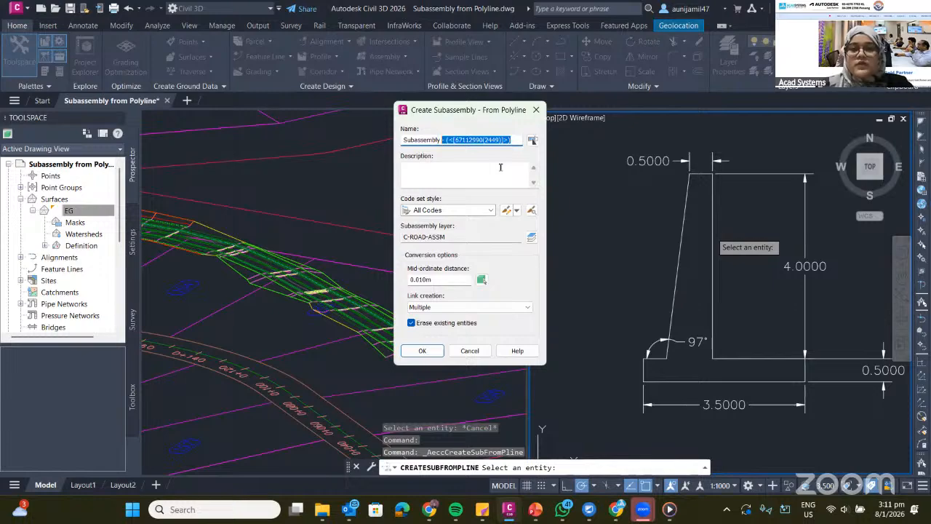
key(BackSpace)
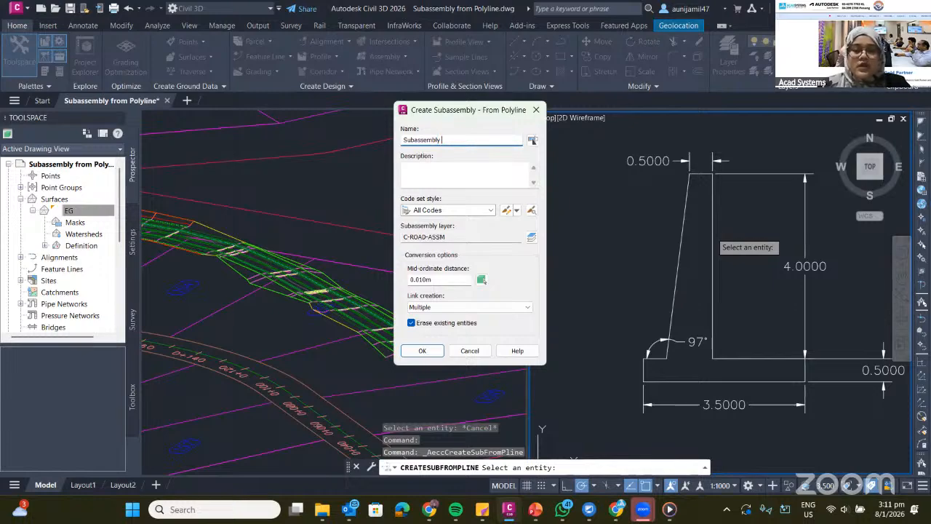
text(Retain)
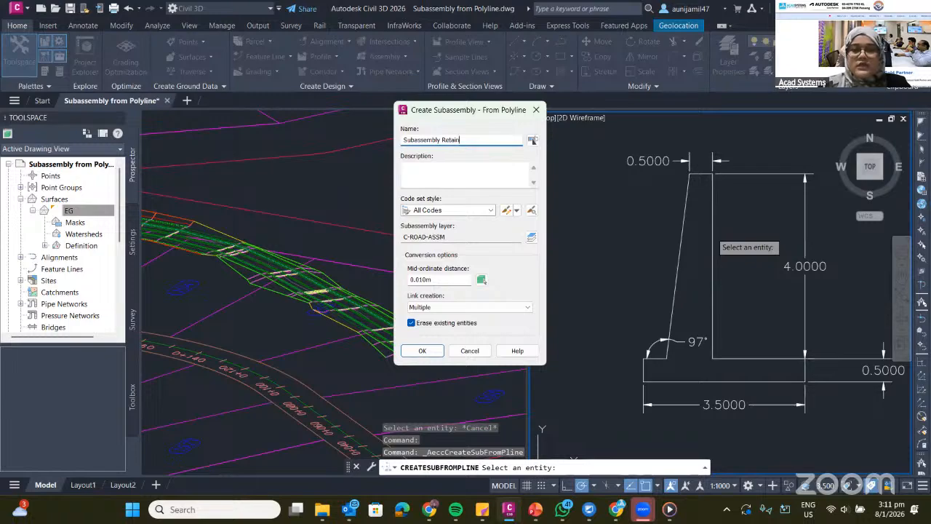
text(ing Wall)
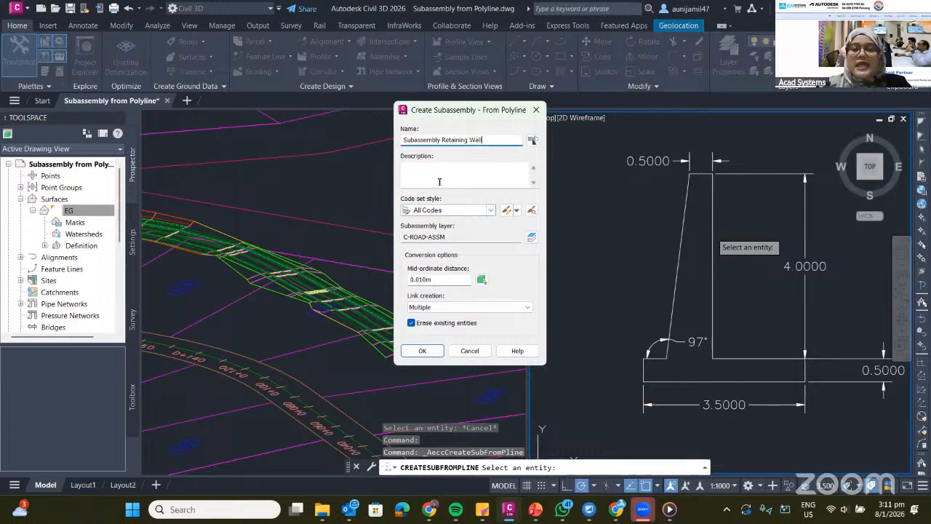
Try the All Codes with Hatching code set style and return to All Codes.
click(474, 212)
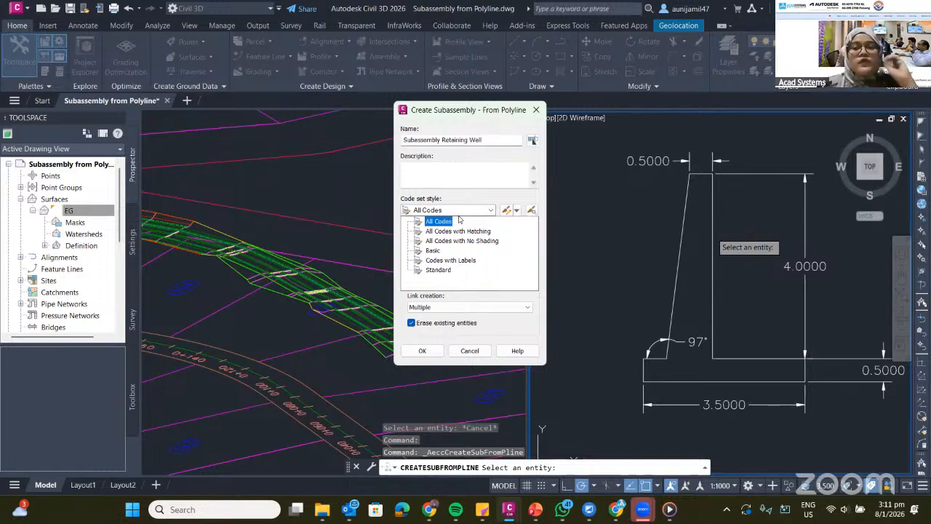
click(444, 228)
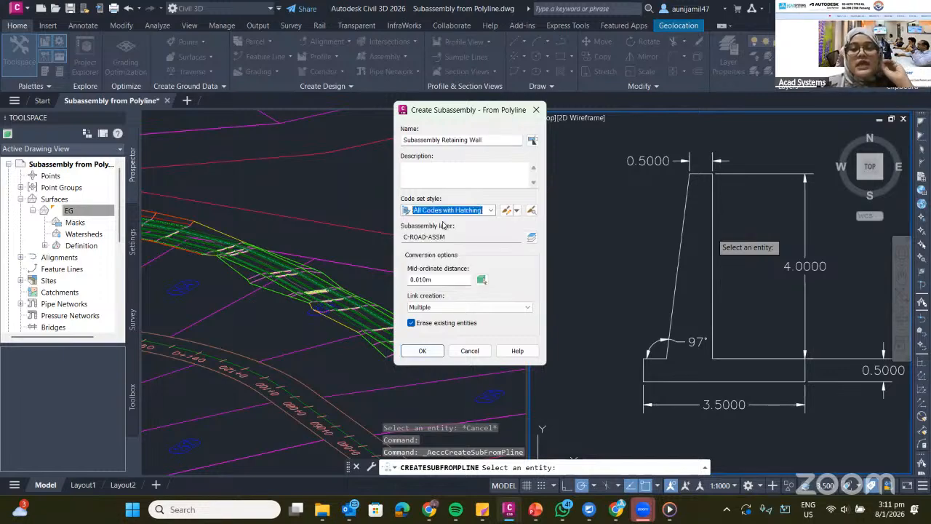
click(492, 211)
Open the subassembly's All Codes code set style for editing.
click(517, 214)
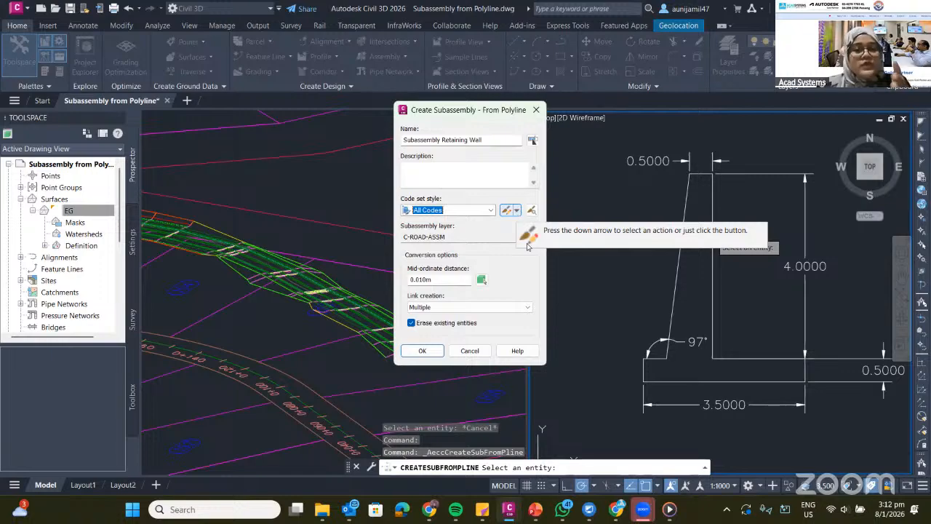
click(517, 212)
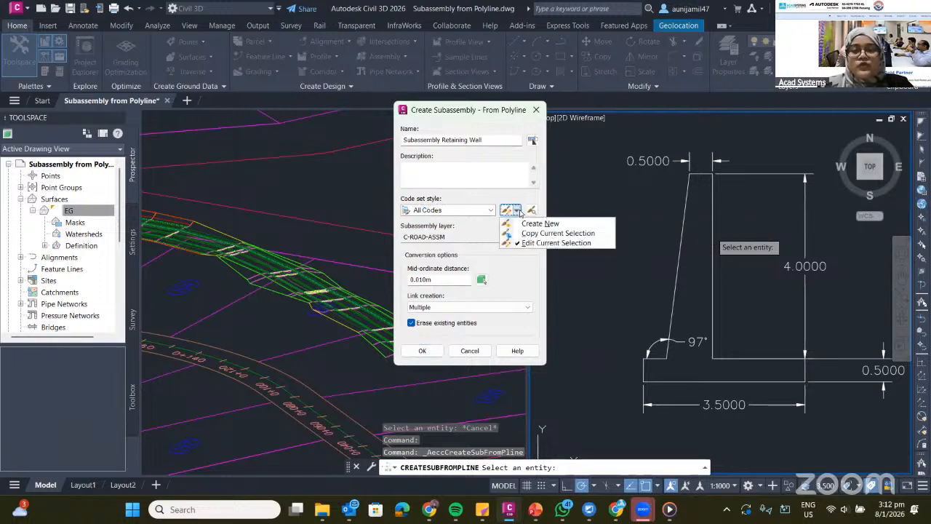
click(522, 245)
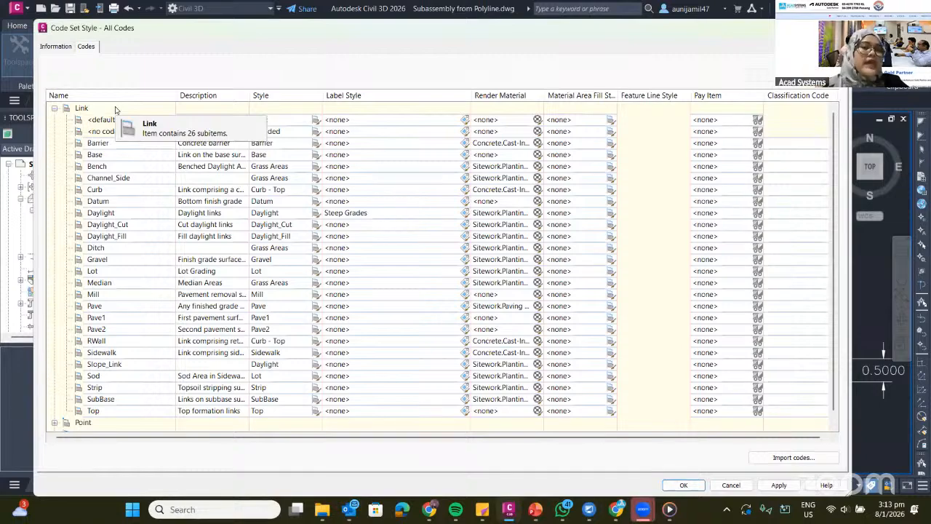
Examine the link, point and shape codes defined in the All Codes style.
scroll(55, 412, down, 1)
click(55, 411)
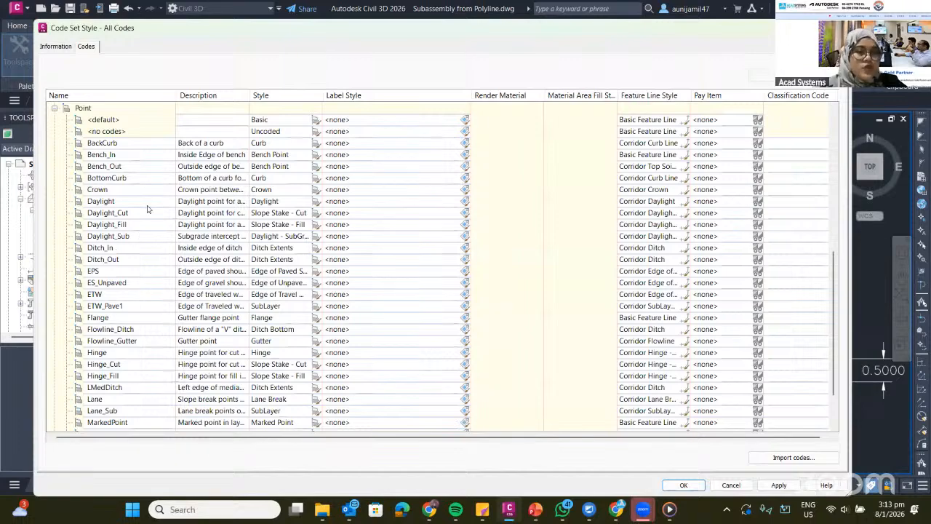
scroll(147, 209, down, 2)
scroll(142, 255, up, 2)
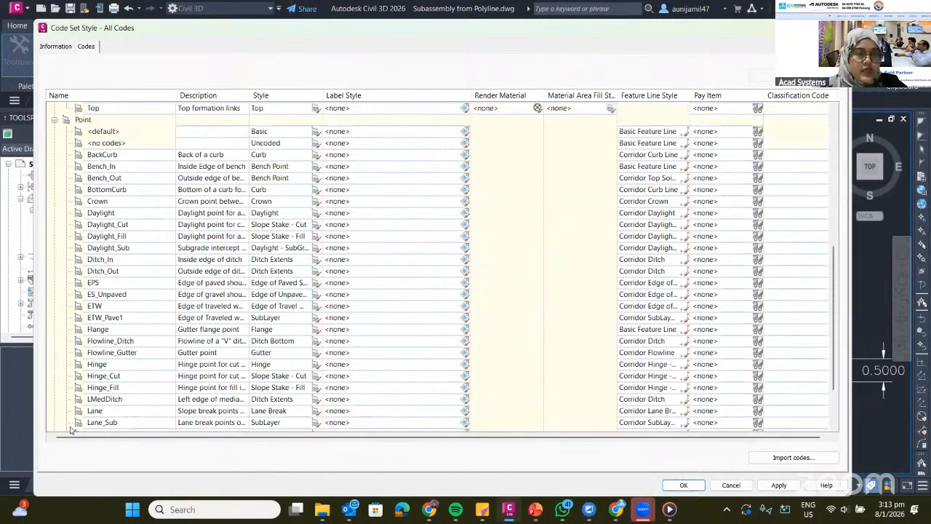
scroll(69, 429, down, 2)
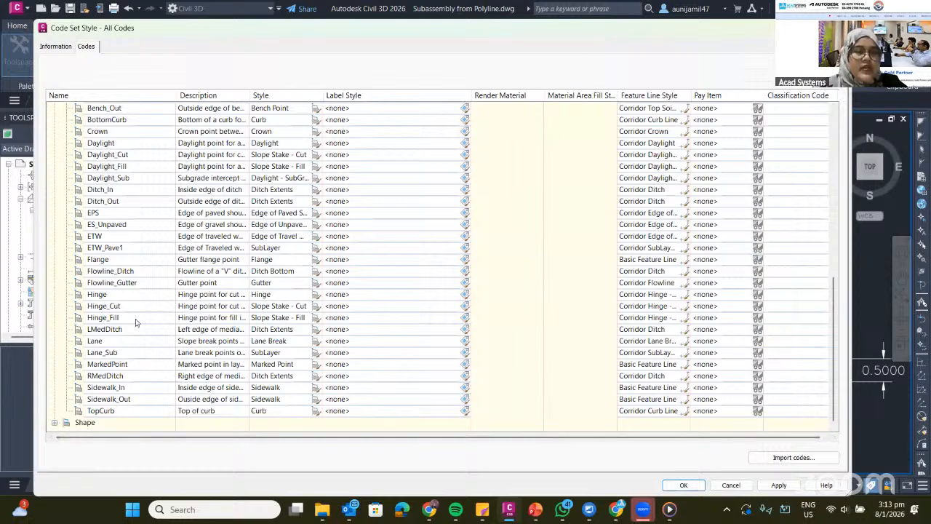
scroll(149, 374, down, 4)
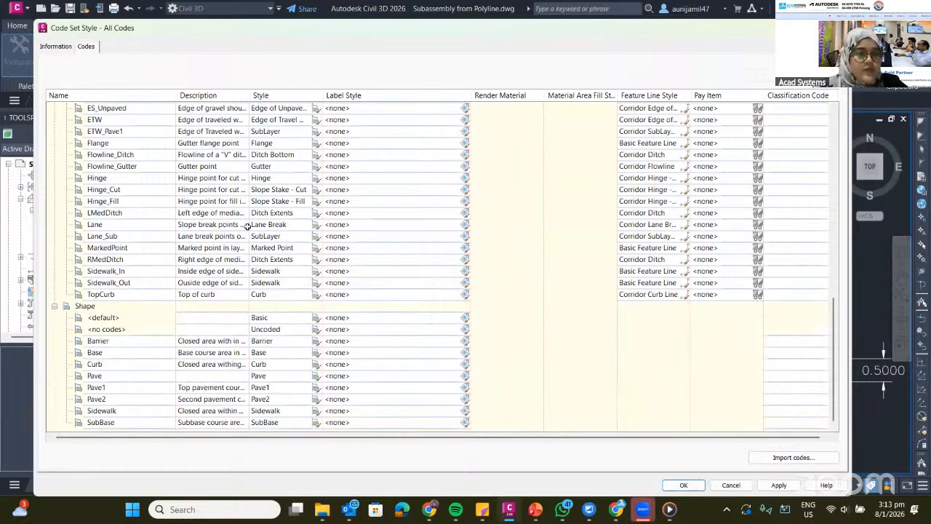
scroll(249, 204, up, 7)
scroll(250, 197, up, 7)
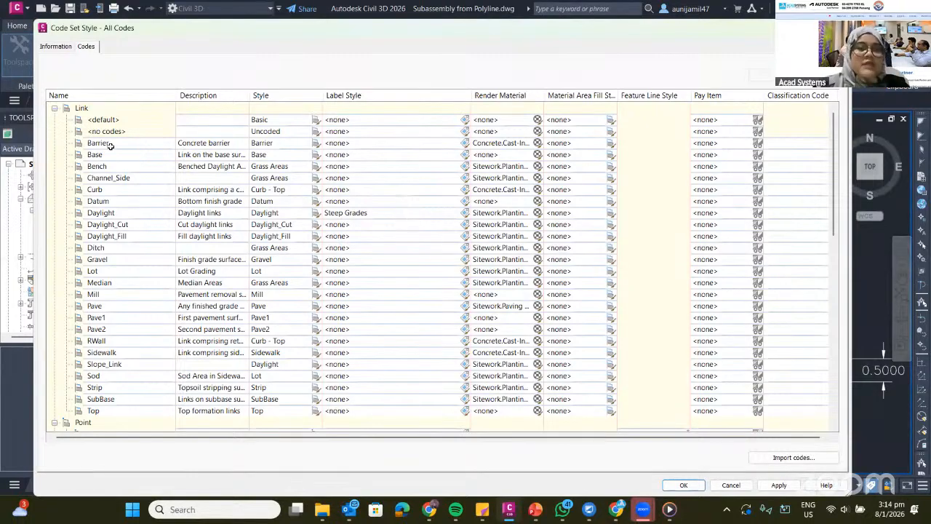
Set the label style of the Barrier link code to Standard.
click(109, 145)
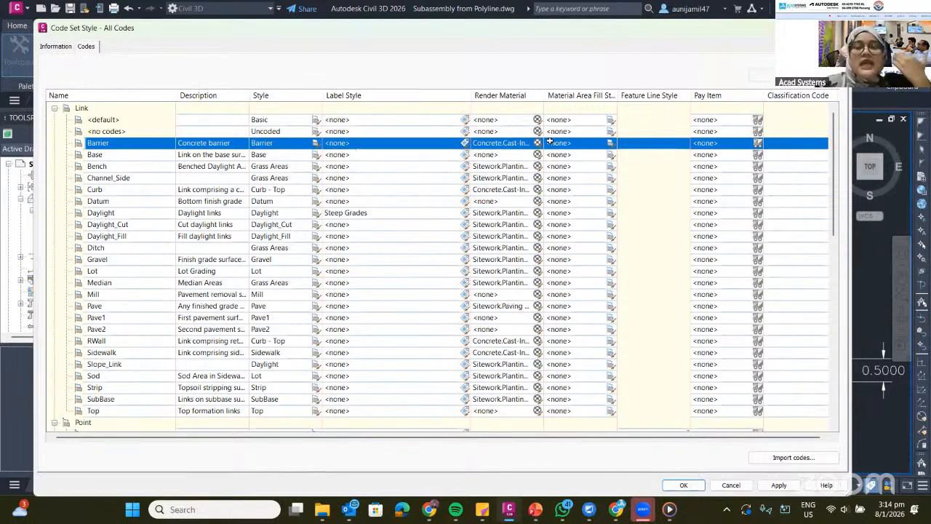
click(464, 143)
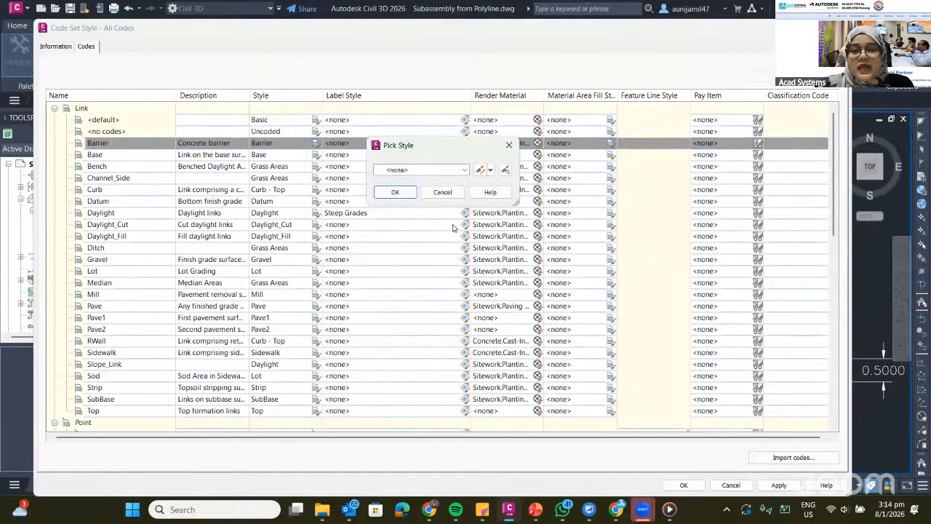
click(422, 170)
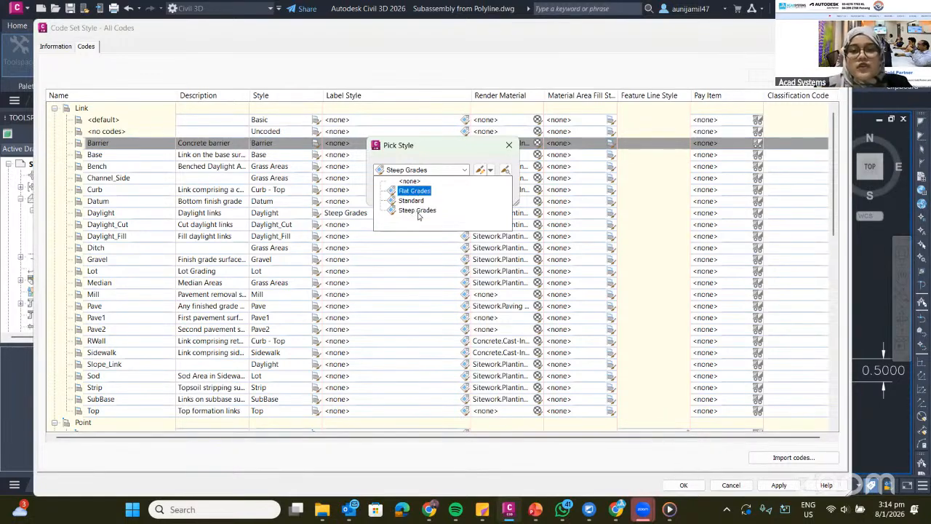
click(418, 202)
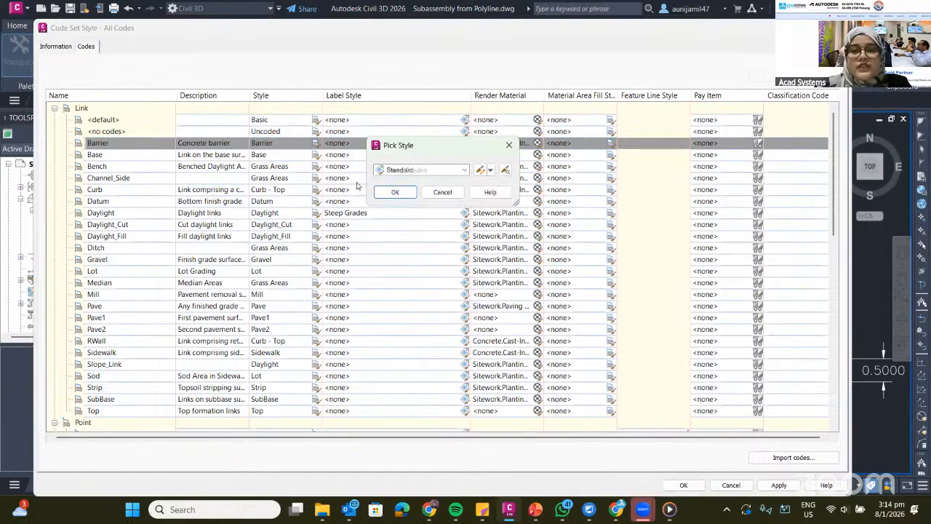
key(Return)
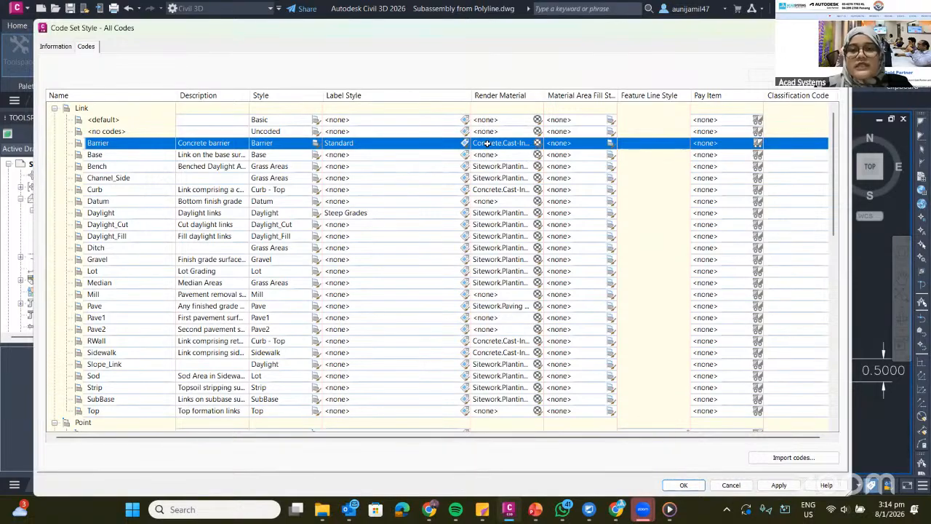
Set the material area fill style of the Barrier link code to Barrier and accept the All Codes style.
click(611, 145)
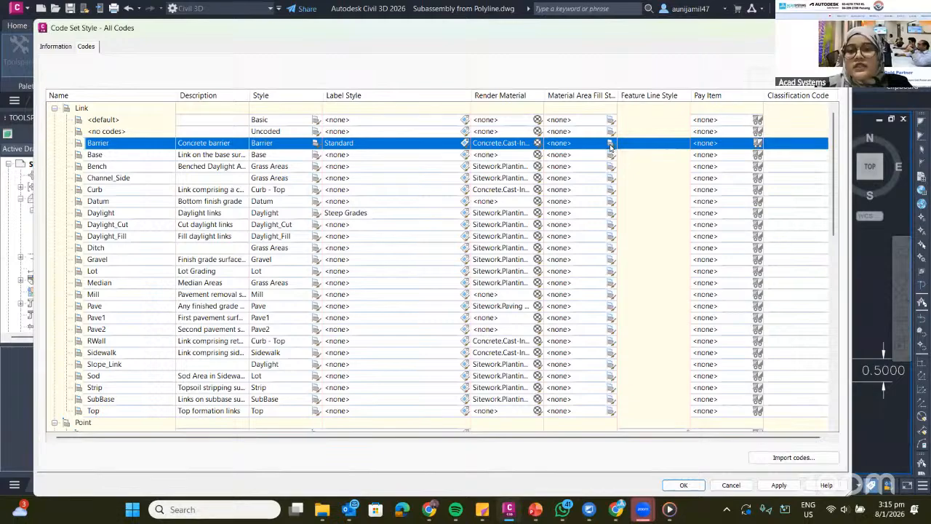
click(464, 169)
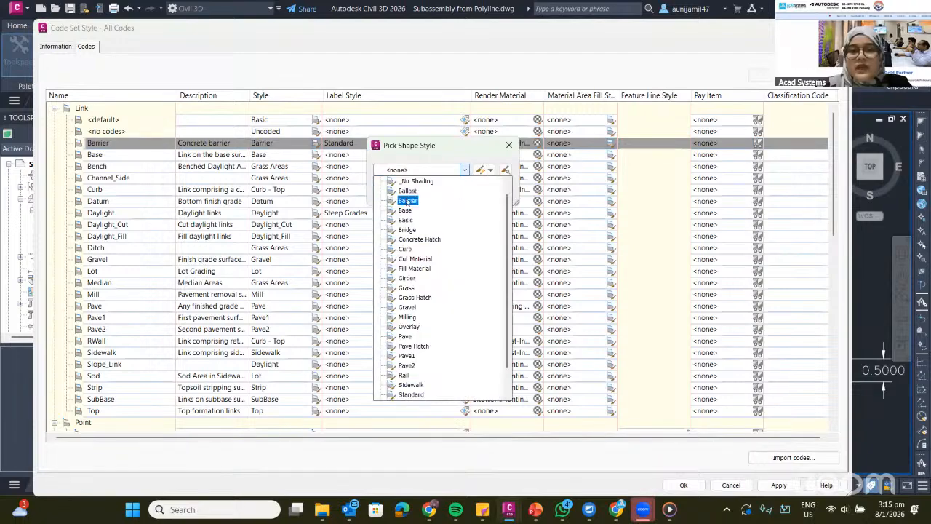
click(407, 200)
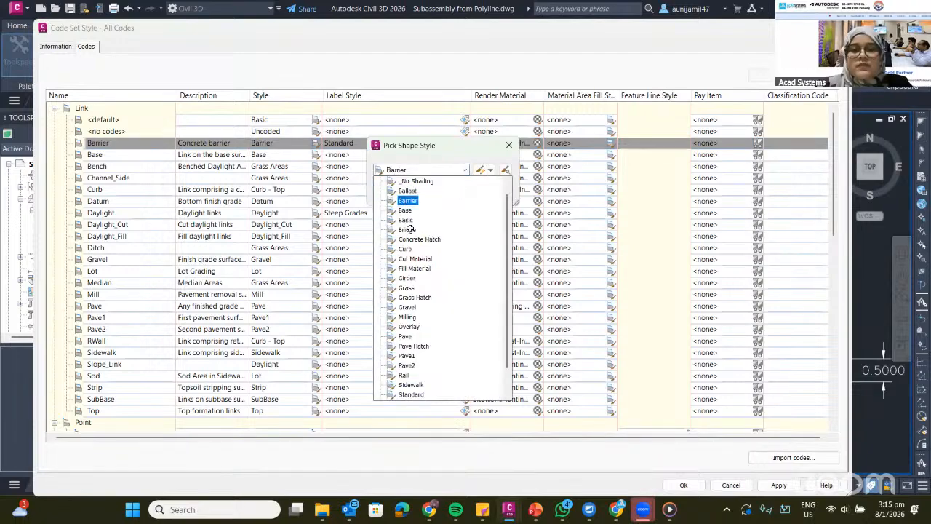
key(Return)
key(Return)
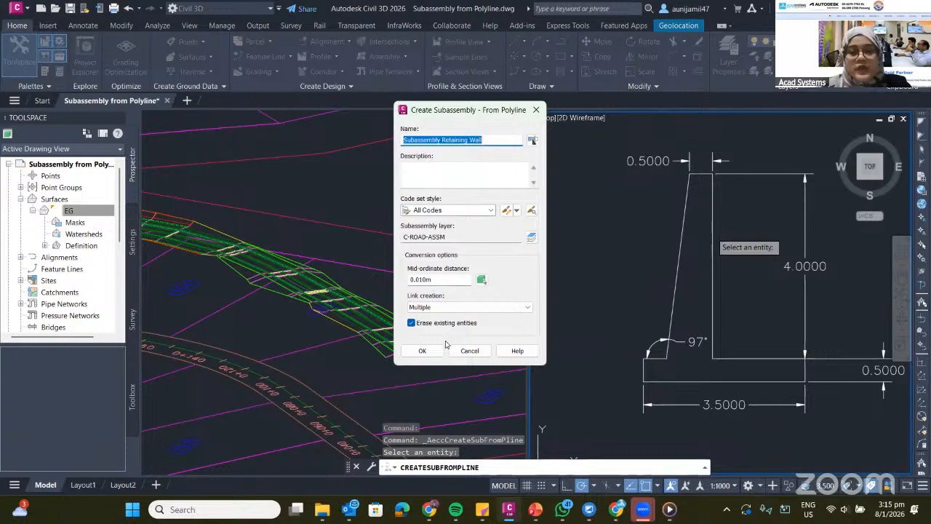
Create Subassembly Retaining Wall from the polyline, erasing the existing entities, and inspect the link codes on its sloping side.
click(422, 350)
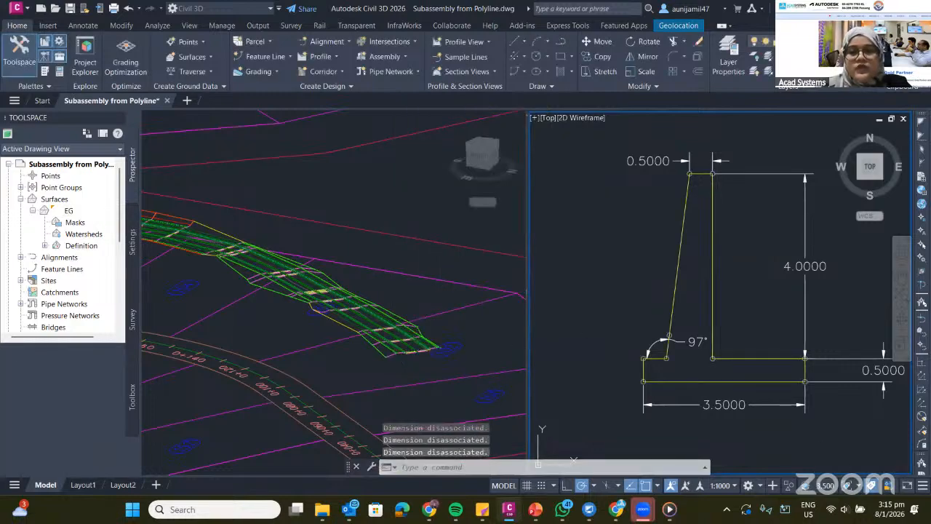
middle_drag(734, 242, 726, 233)
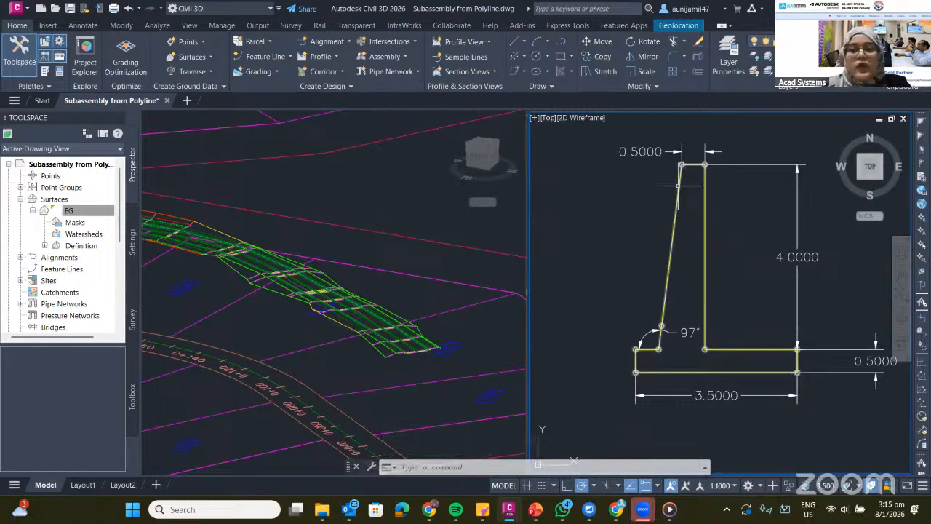
mouse_move(678, 187)
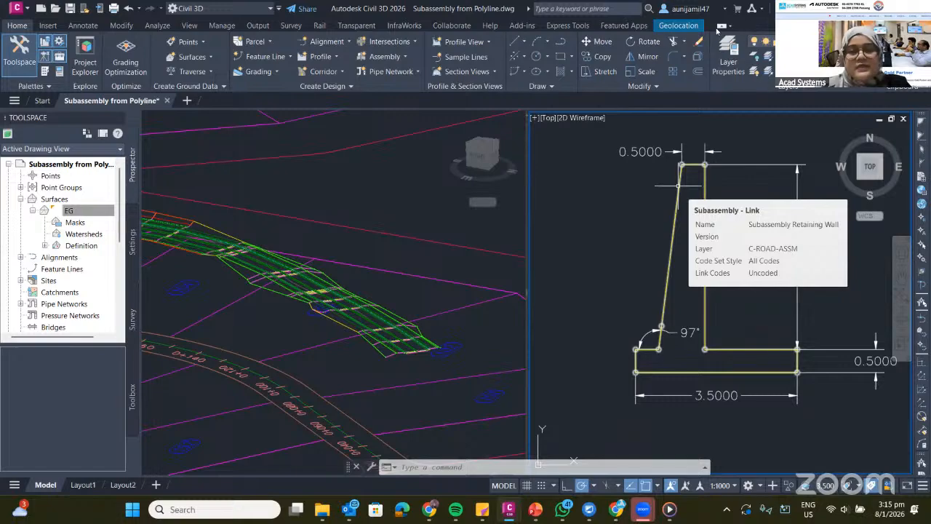
click(678, 187)
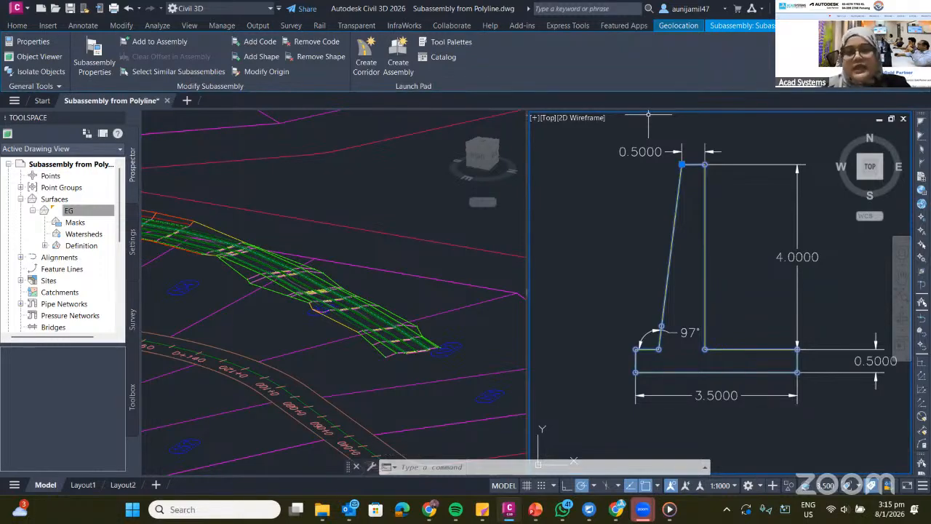
key(Escape)
key(Escape)
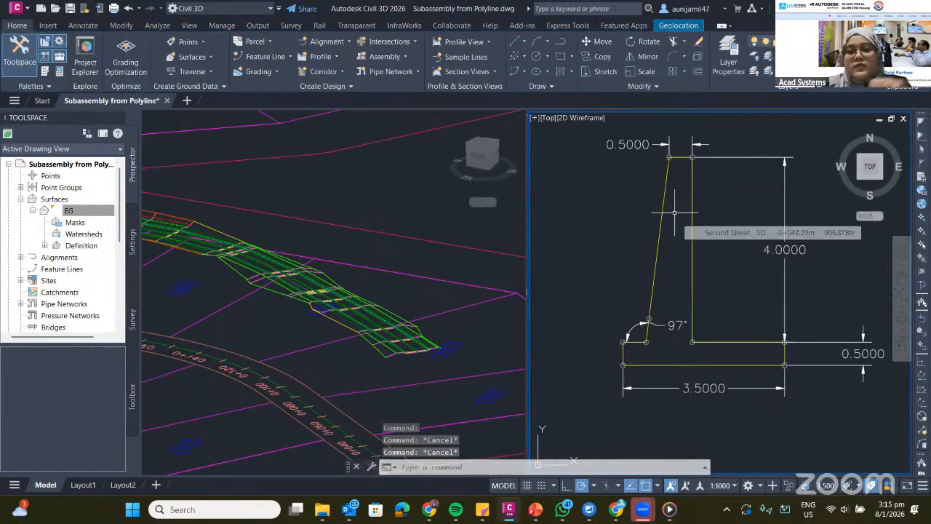
scroll(674, 211, up, 2)
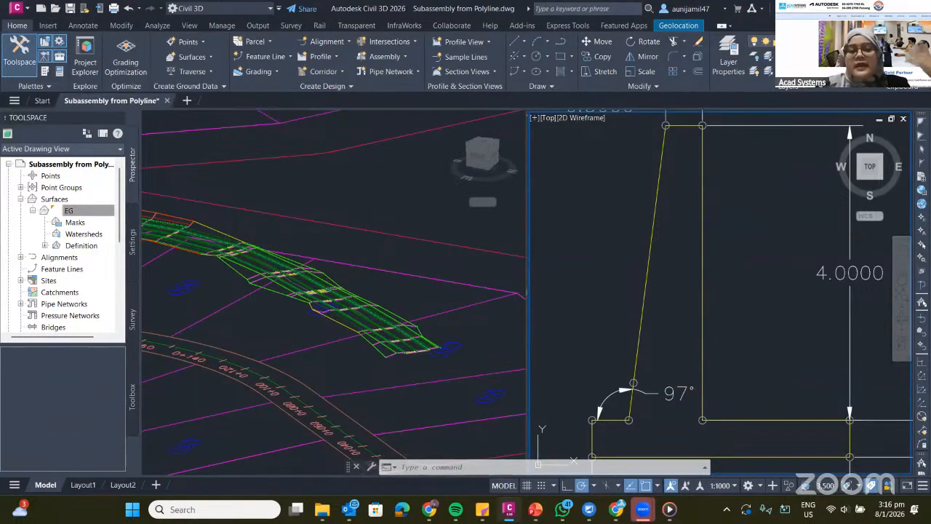
scroll(642, 191, down, 2)
Add the code Barrier to the 4 m vertical link of the retaining wall subassembly.
click(649, 180)
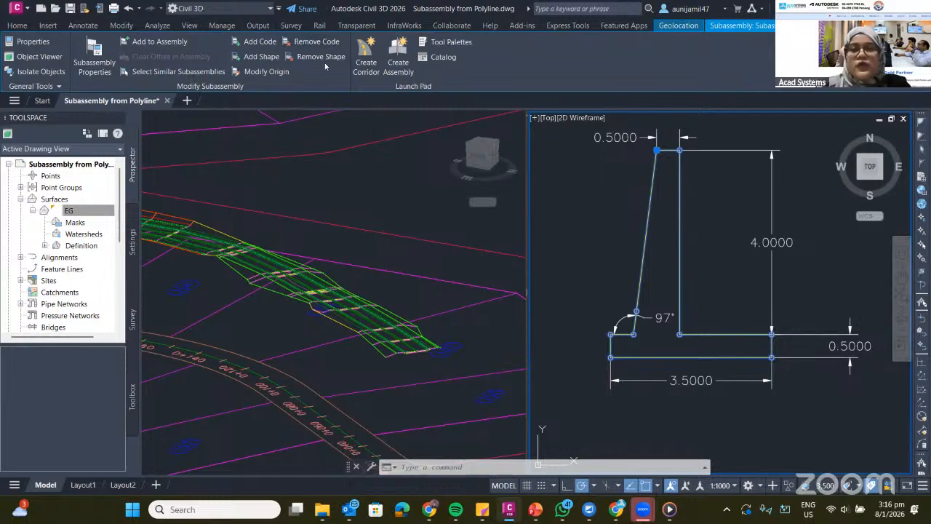
click(267, 46)
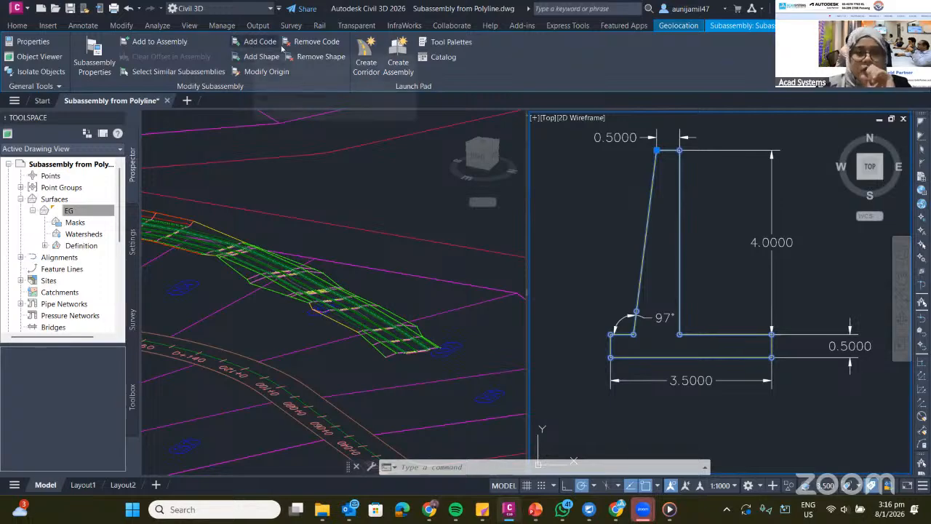
click(253, 43)
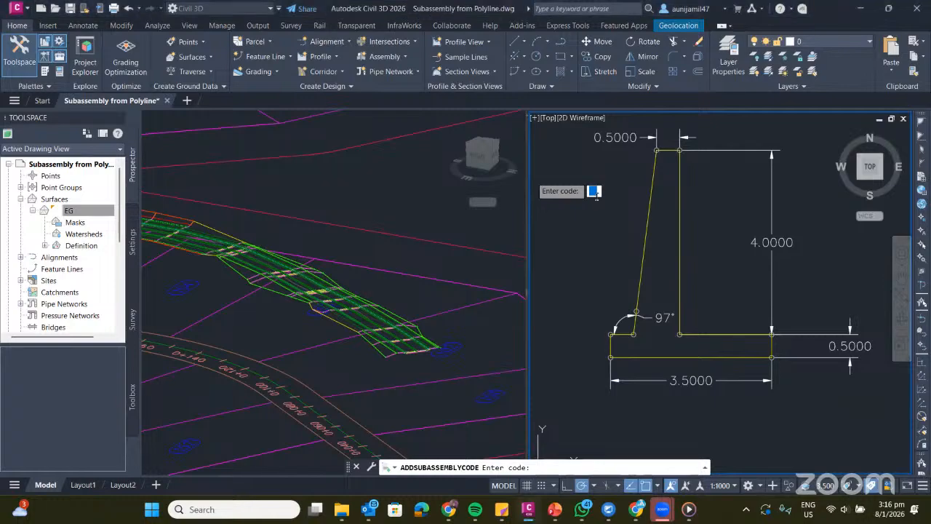
text(Barri)
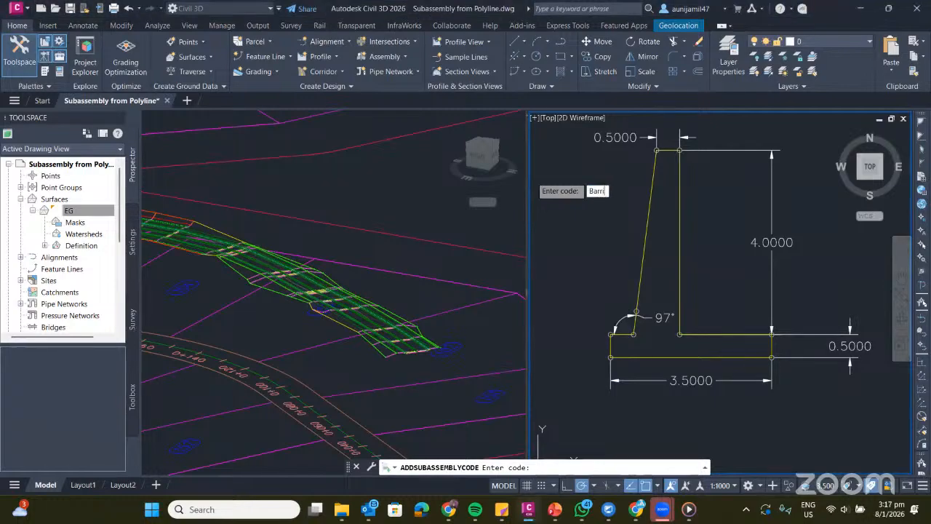
text(er)
key(Return)
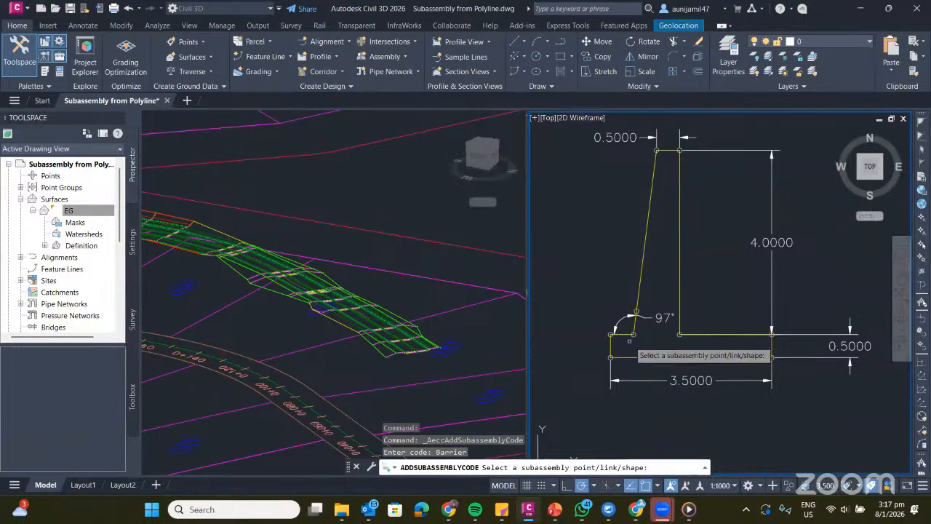
scroll(686, 204, up, 2)
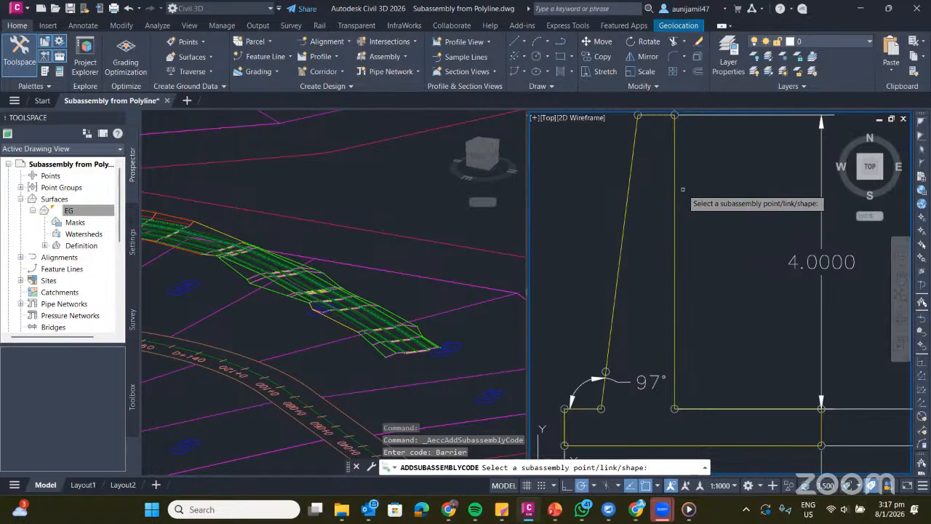
scroll(680, 145, down, 2)
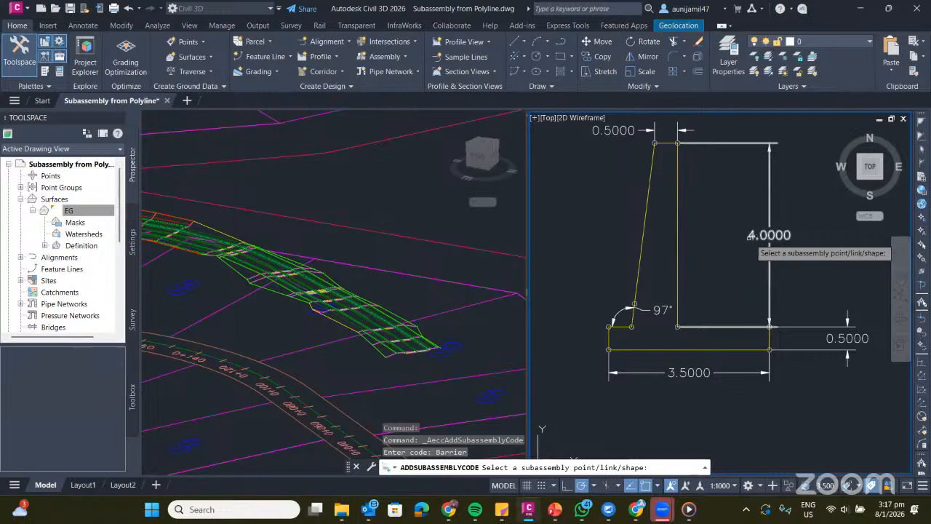
click(678, 182)
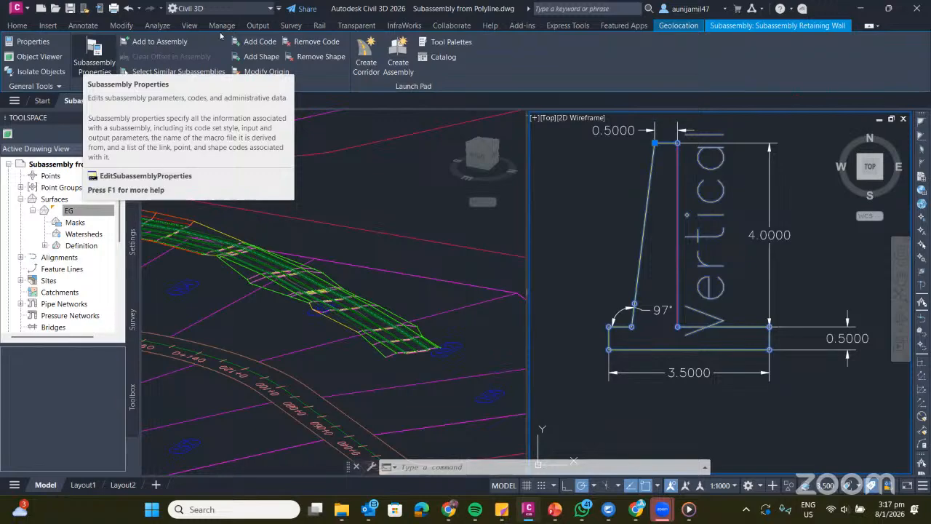
Examine the retaining wall subassembly's parameters and its Barrier link code in the subassembly properties.
click(81, 64)
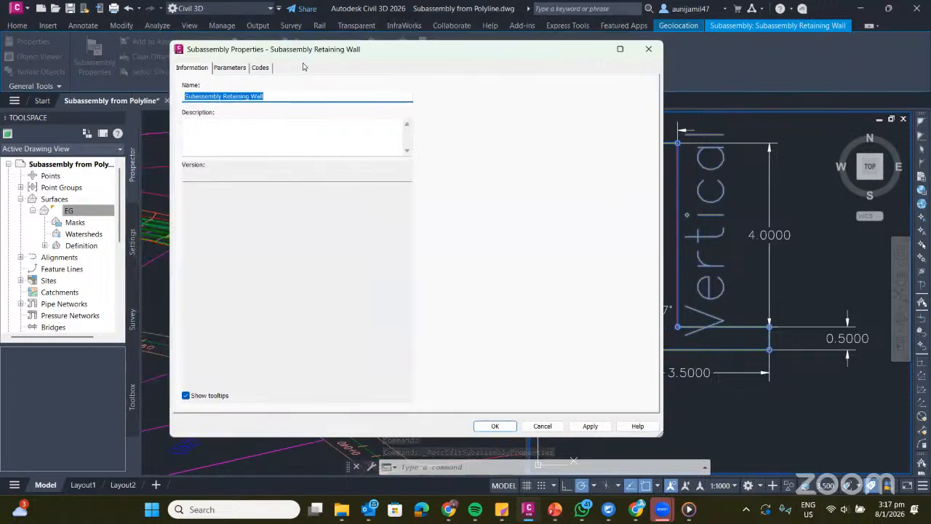
click(240, 69)
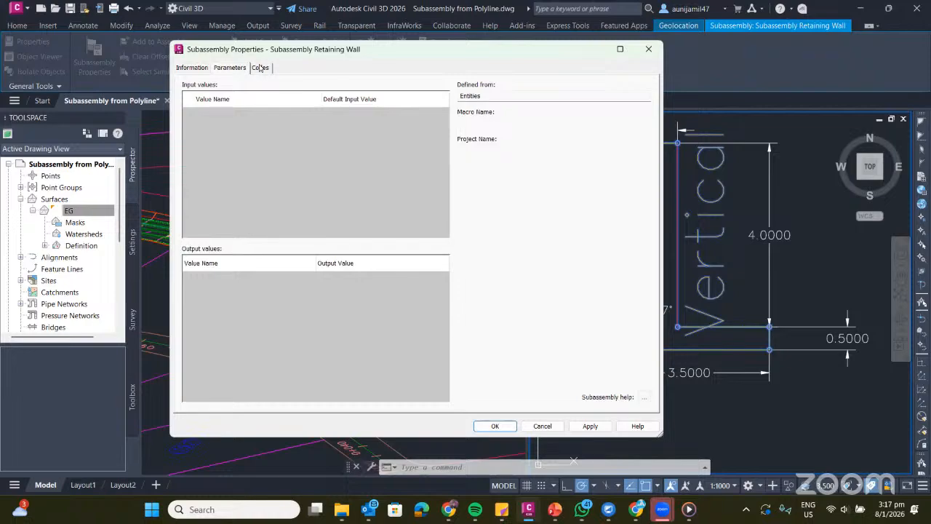
click(260, 68)
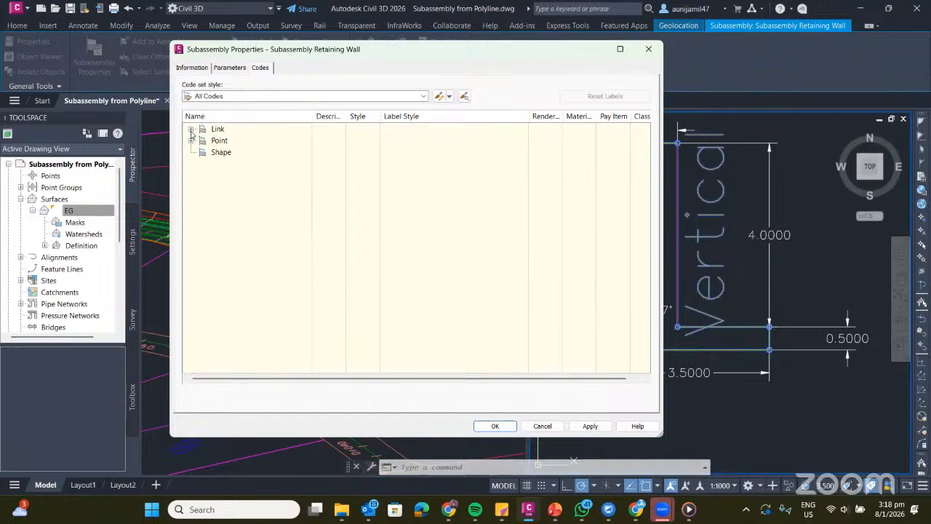
click(191, 130)
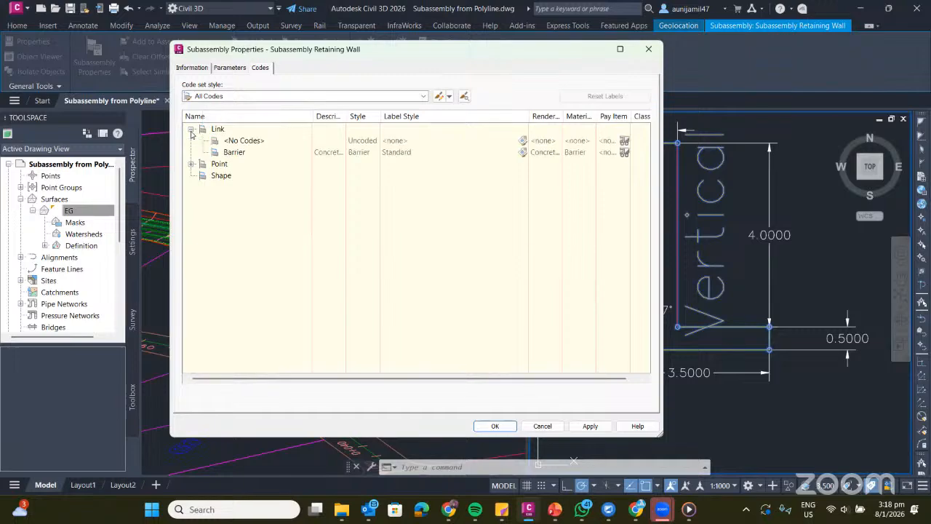
click(237, 154)
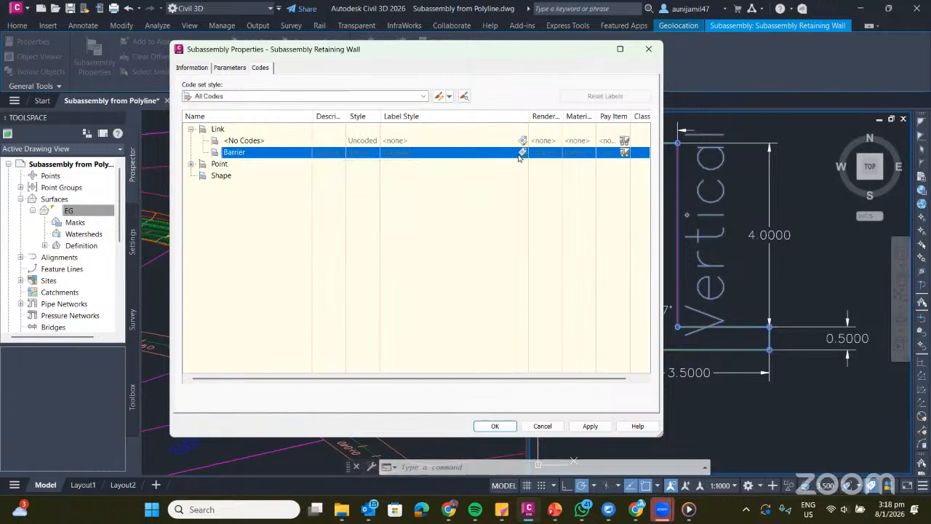
Edit the All Codes code set style so the Barrier link code uses the Steep Grades label style.
click(450, 97)
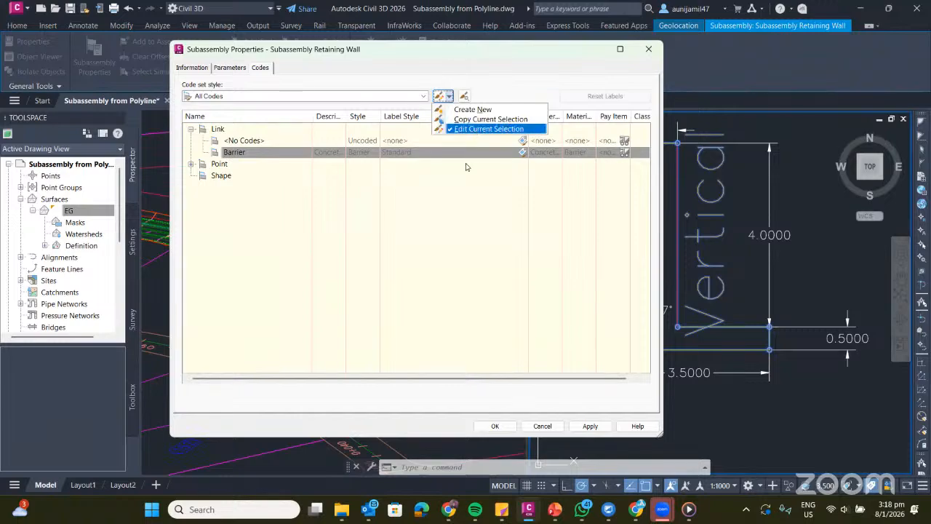
click(477, 129)
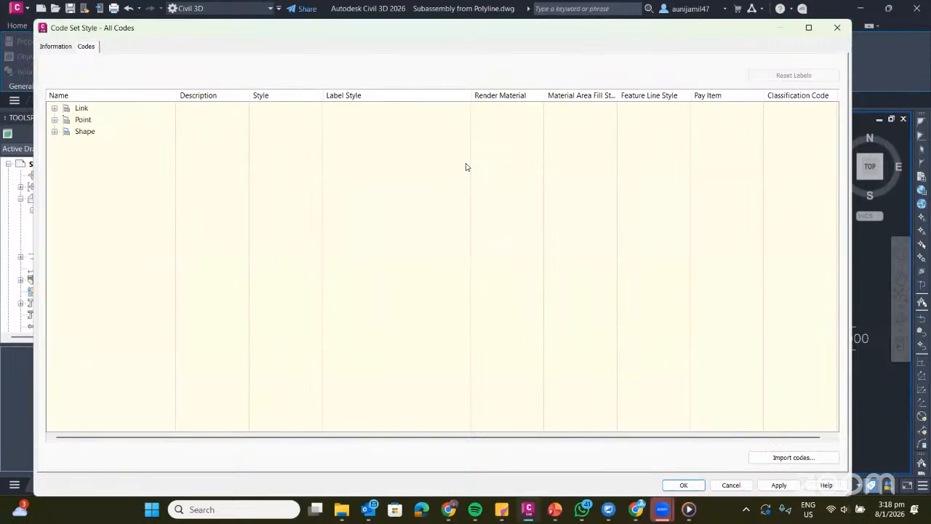
click(55, 108)
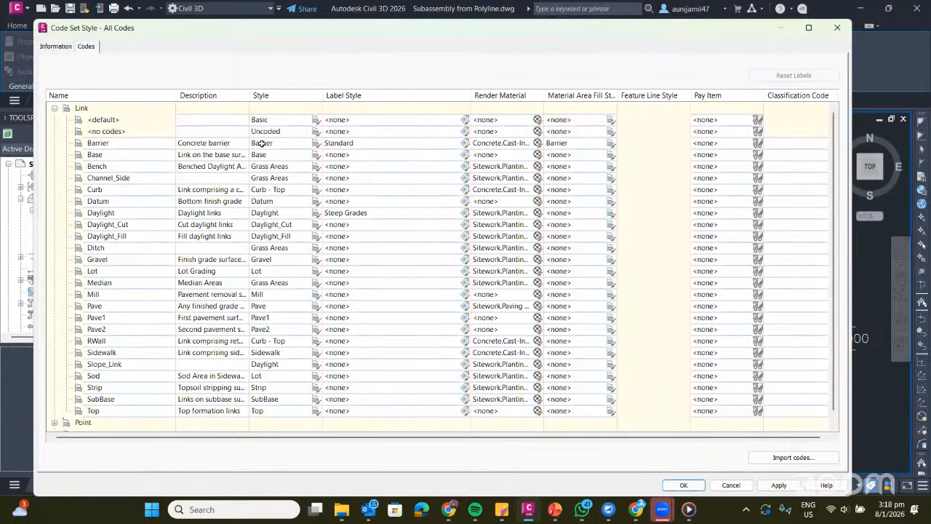
click(369, 145)
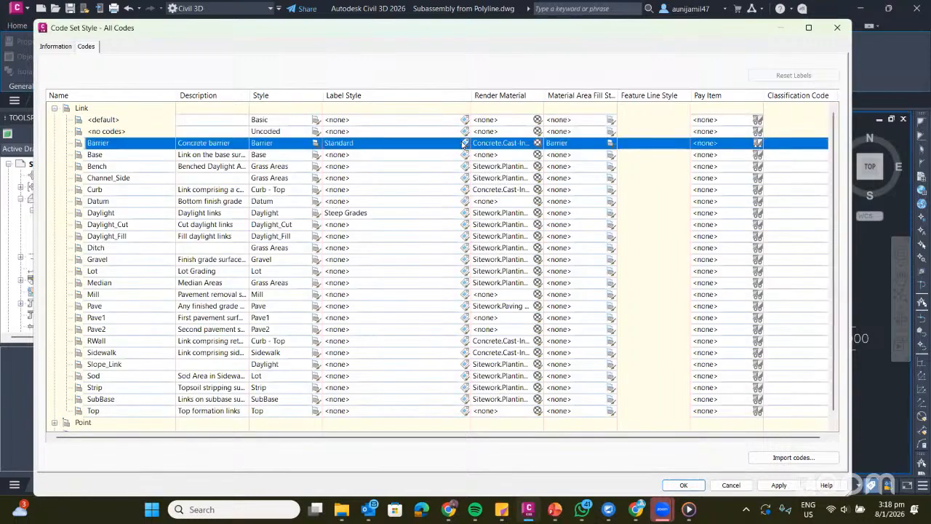
click(437, 170)
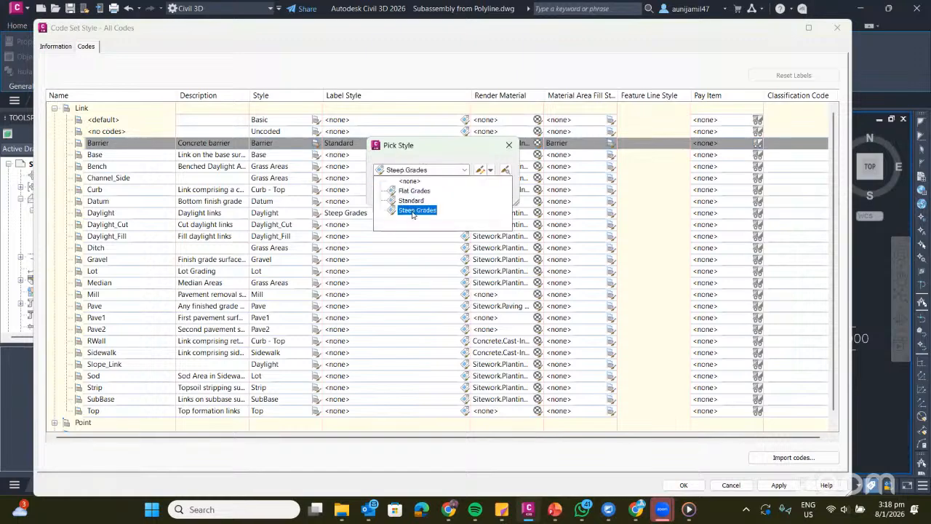
click(411, 214)
key(Return)
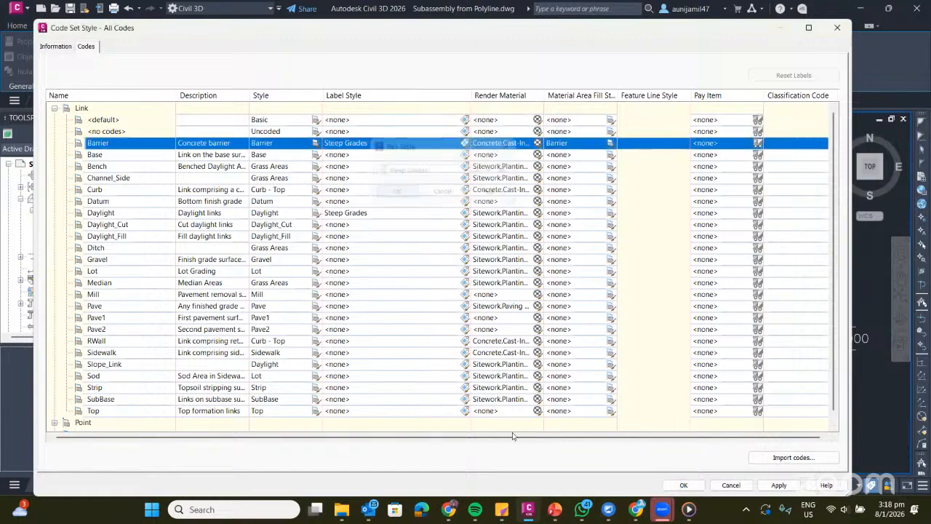
key(Return)
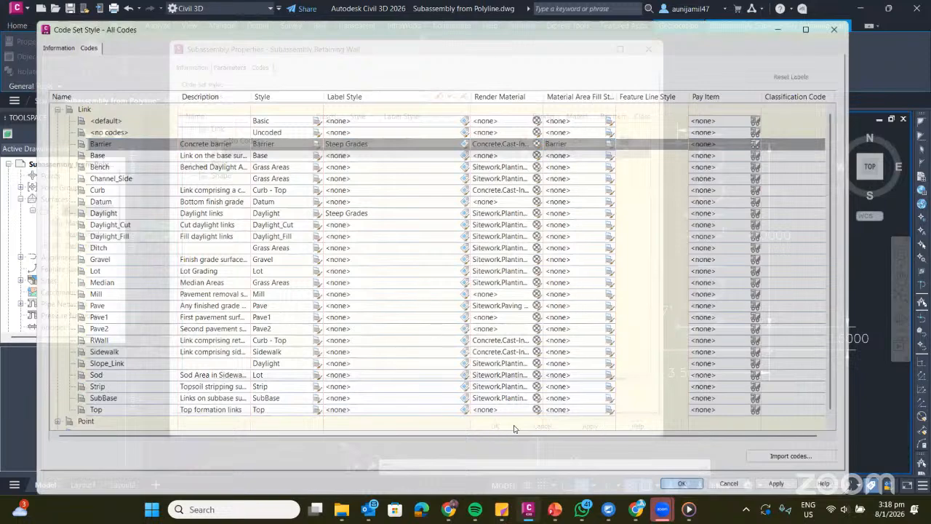
key(Return)
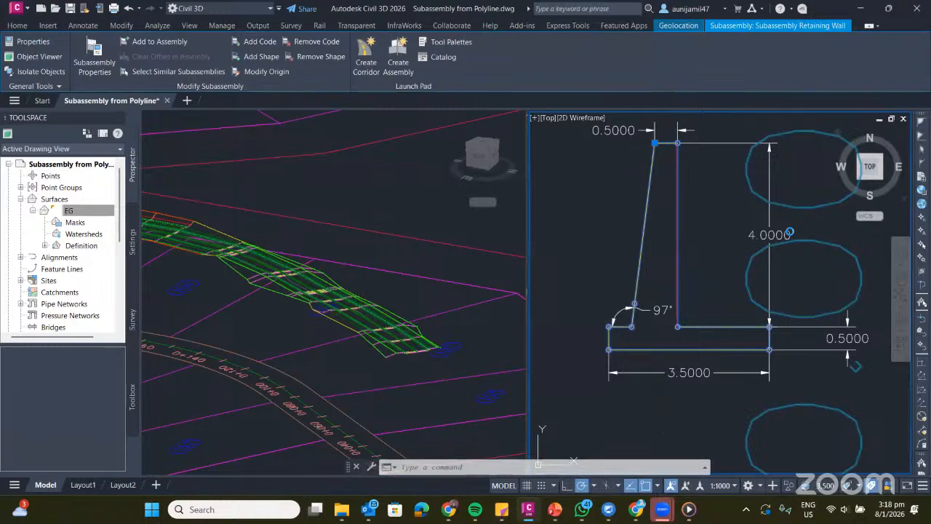
Change the Barrier link code's label style to Standard in the retaining wall subassembly's All Codes code set style.
scroll(632, 288, down, 4)
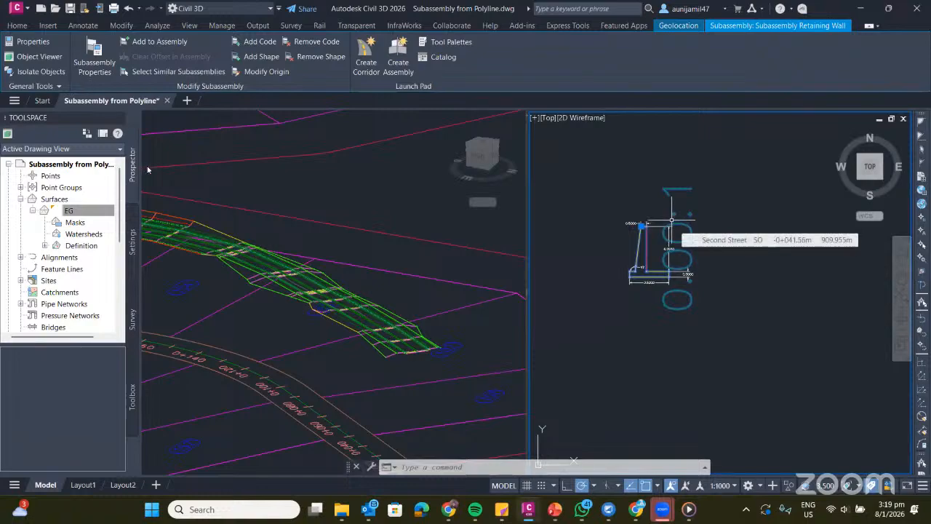
click(94, 62)
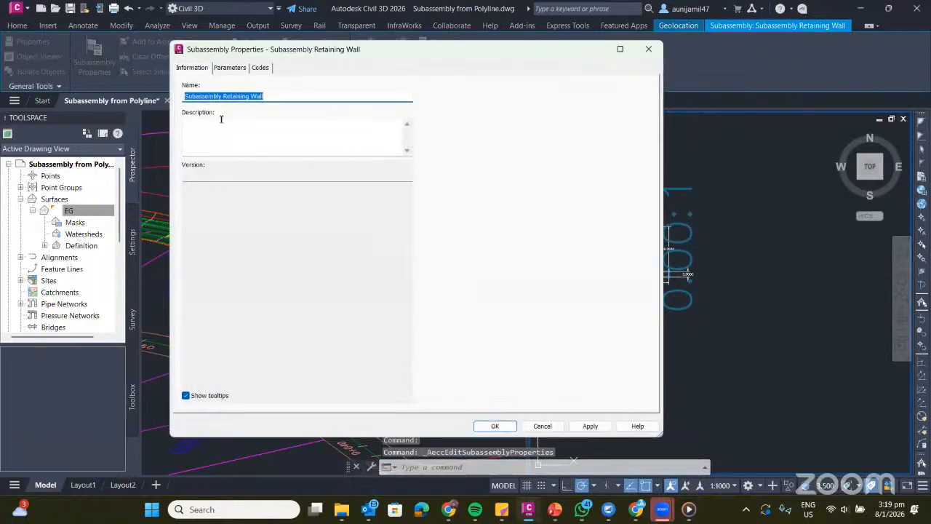
click(265, 72)
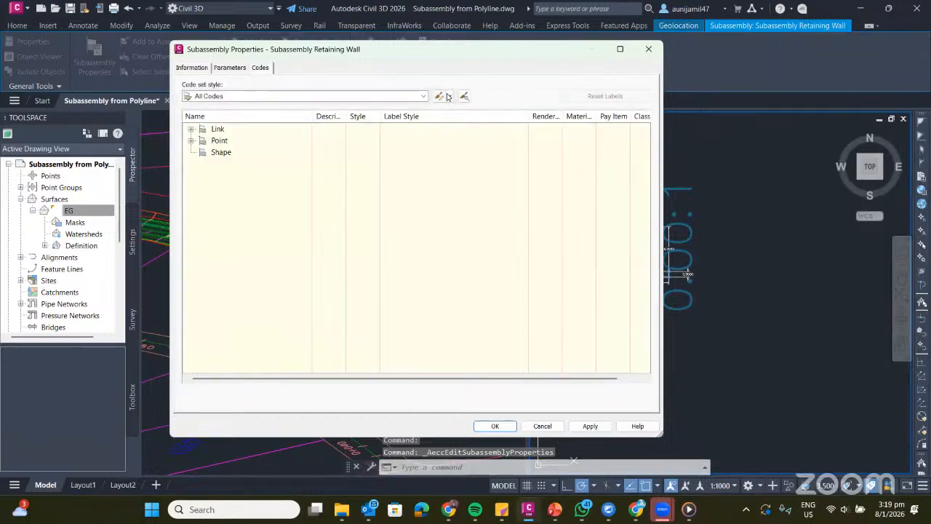
click(449, 96)
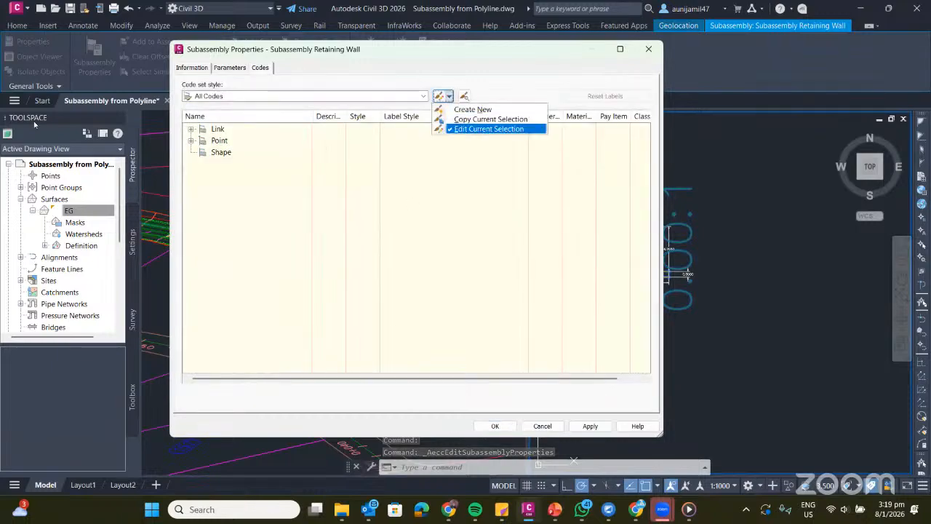
click(480, 129)
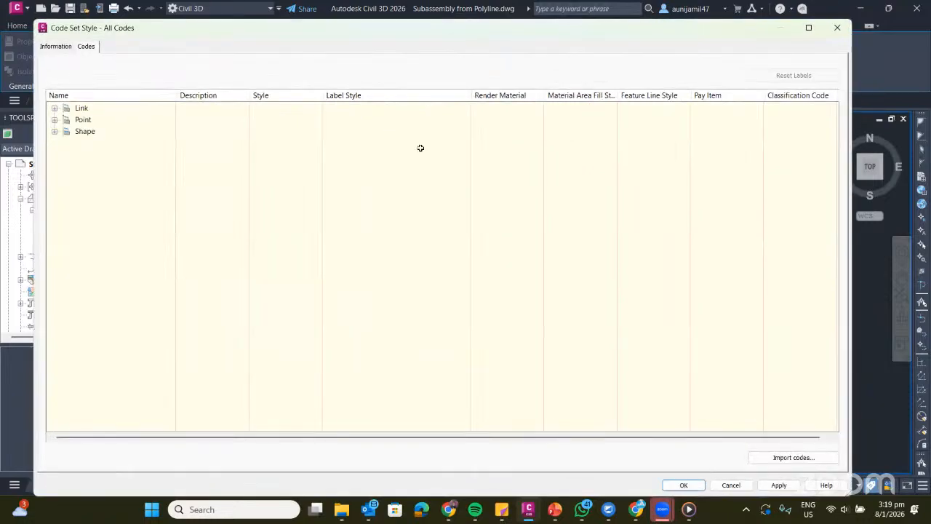
click(467, 144)
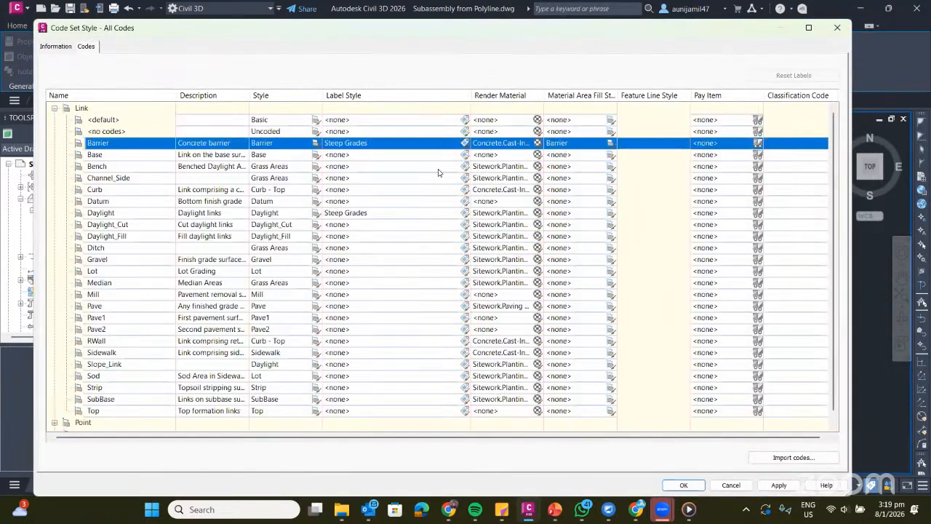
click(438, 172)
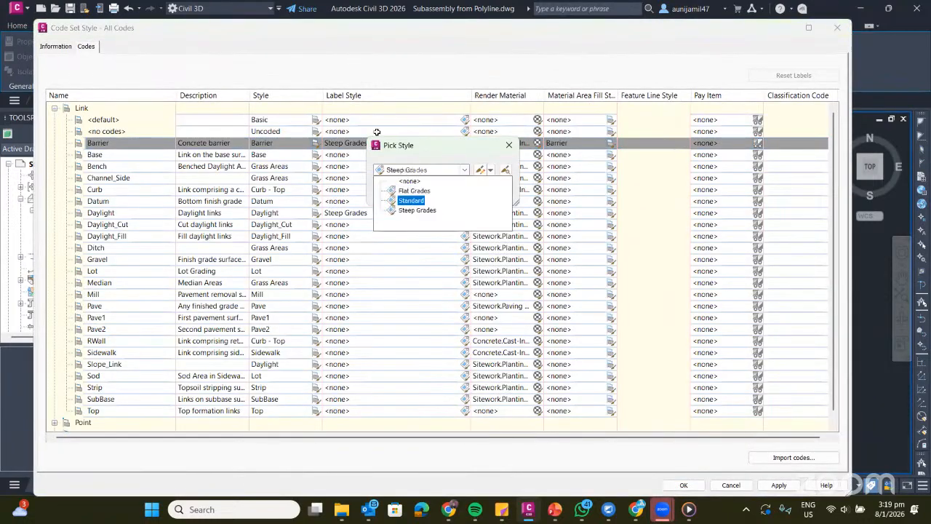
click(411, 200)
click(395, 193)
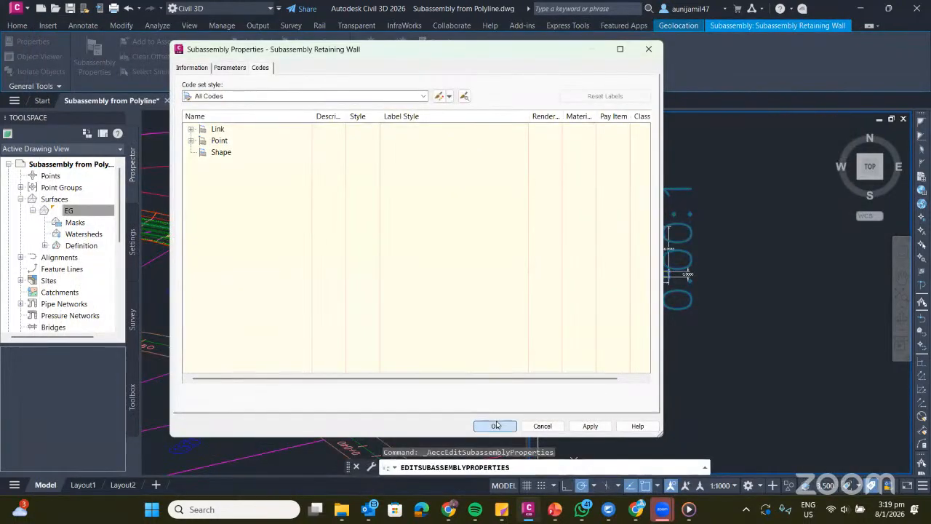
click(496, 426)
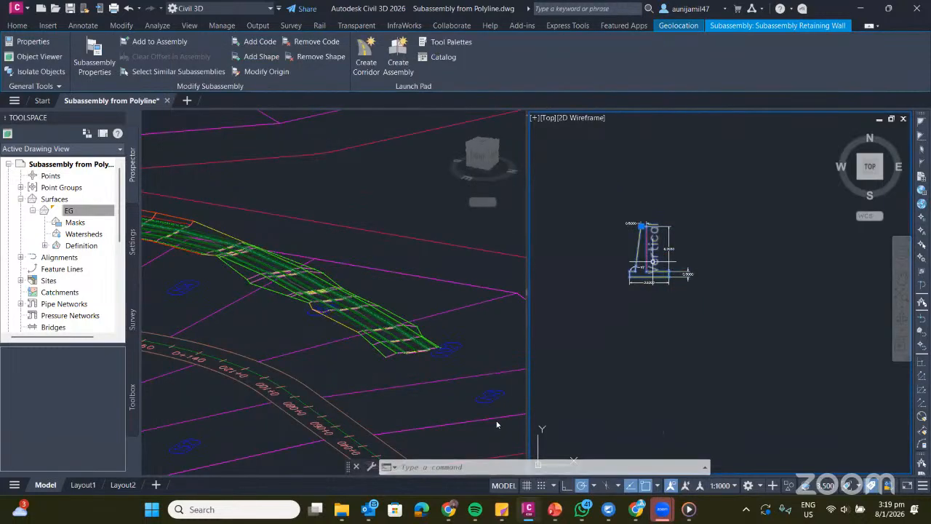
scroll(648, 233, up, 6)
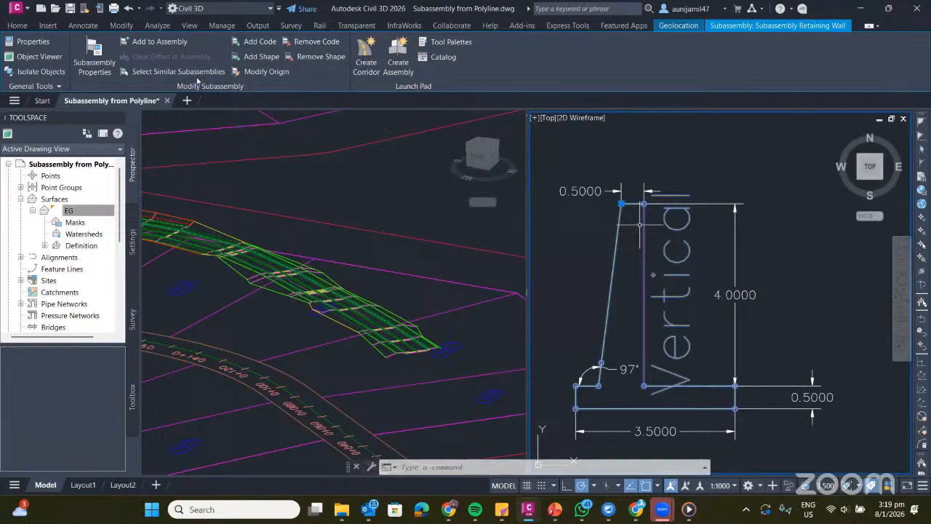
middle_drag(594, 273, 584, 207)
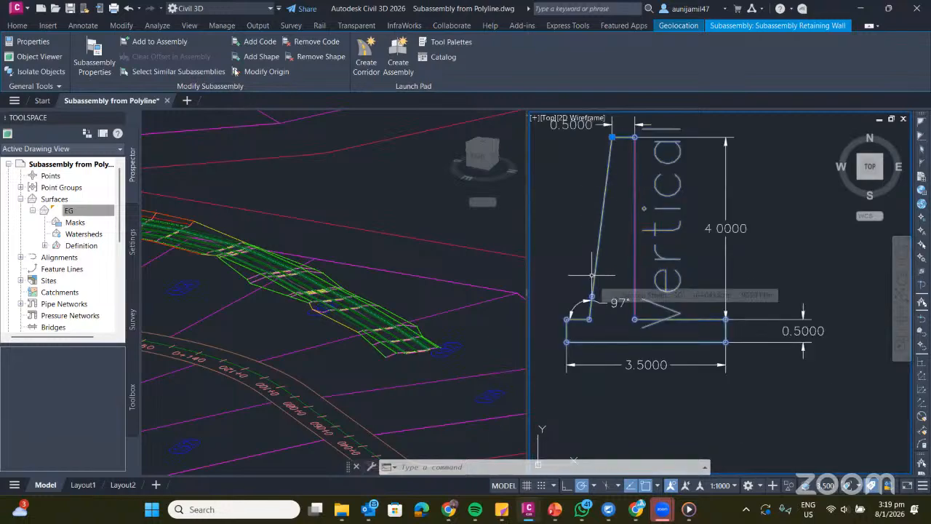
scroll(622, 171, up, 2)
click(94, 55)
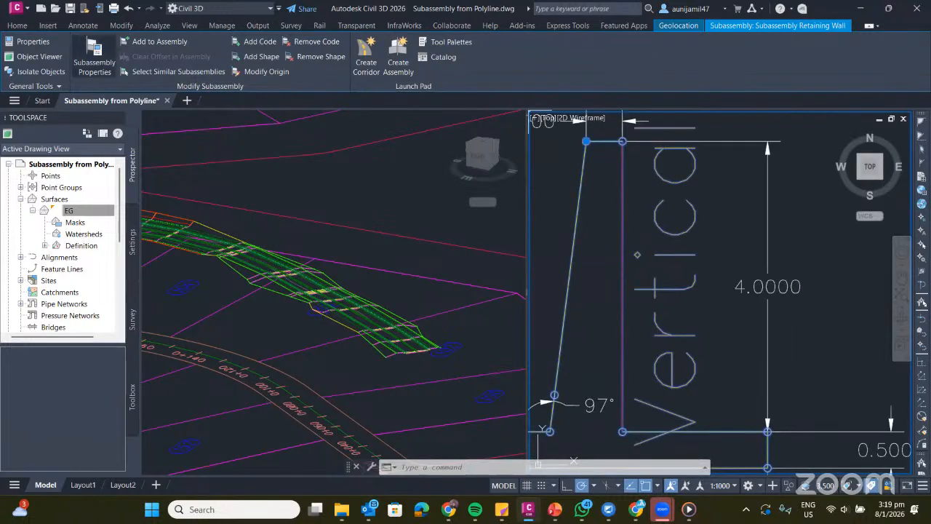
key(Escape)
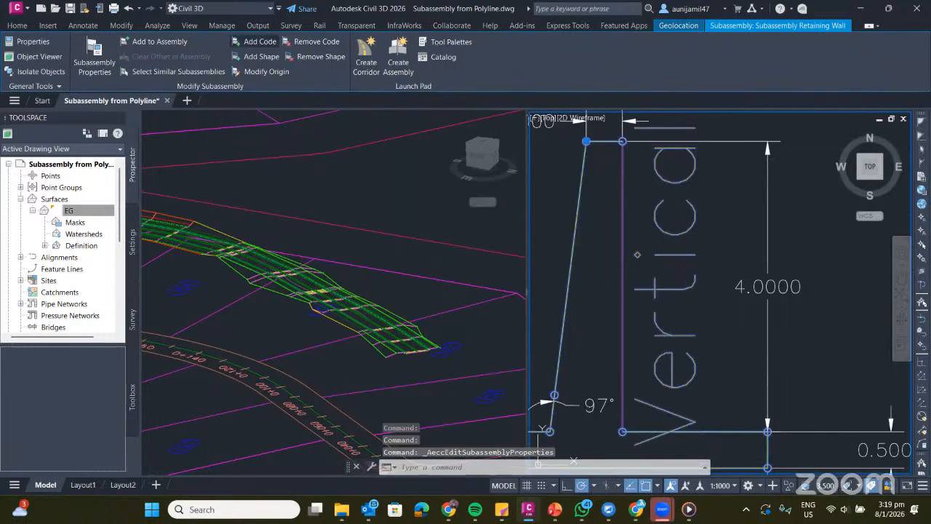
Add the code Top to the 0.5 m horizontal link at the crest of the retaining wall subassembly.
click(259, 42)
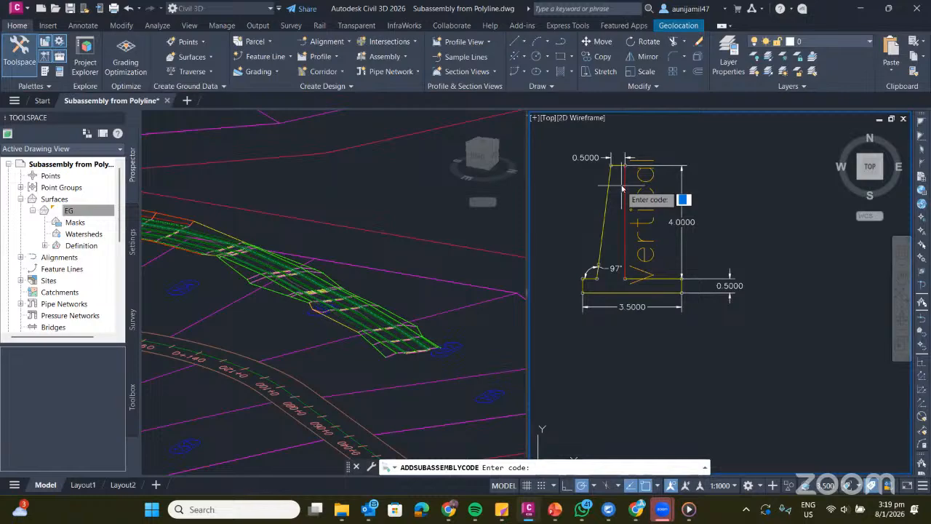
text(Top)
key(Return)
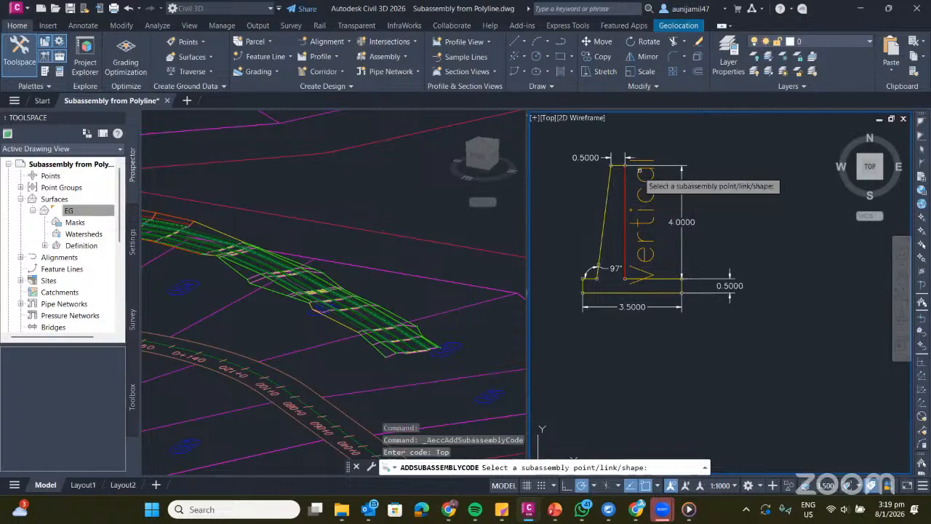
scroll(617, 170, up, 4)
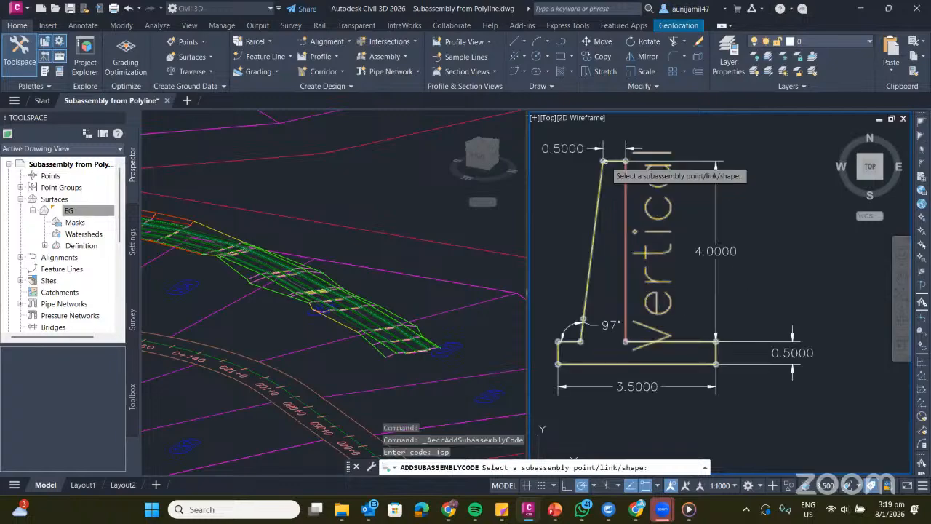
click(614, 161)
click(589, 166)
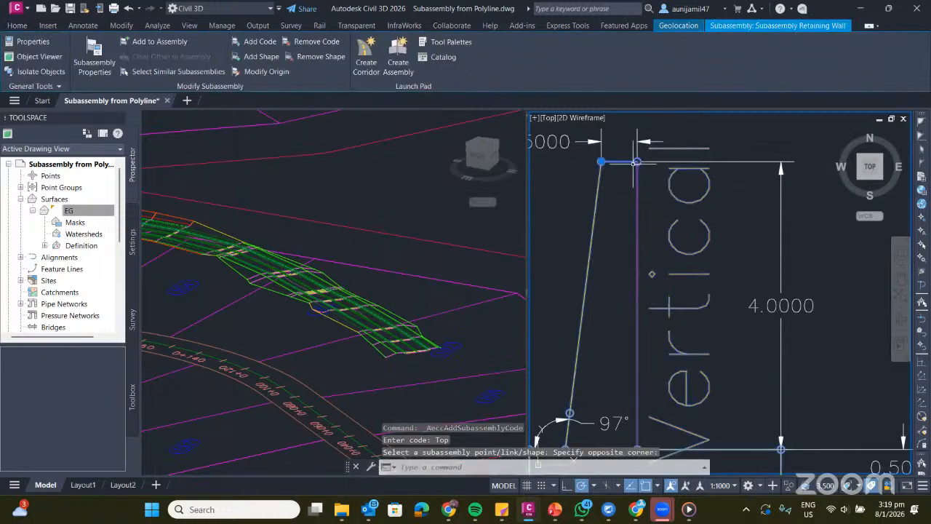
key(Escape)
scroll(621, 161, up, 5)
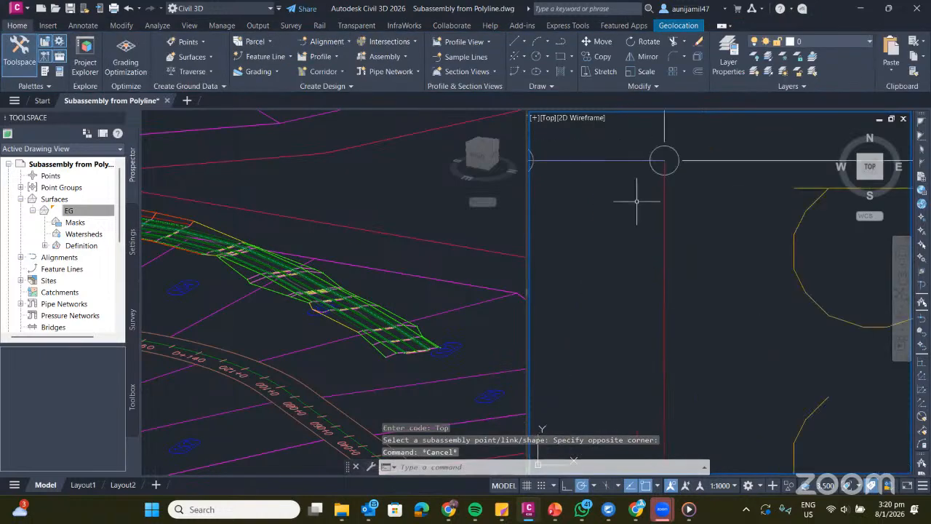
scroll(624, 157, down, 3)
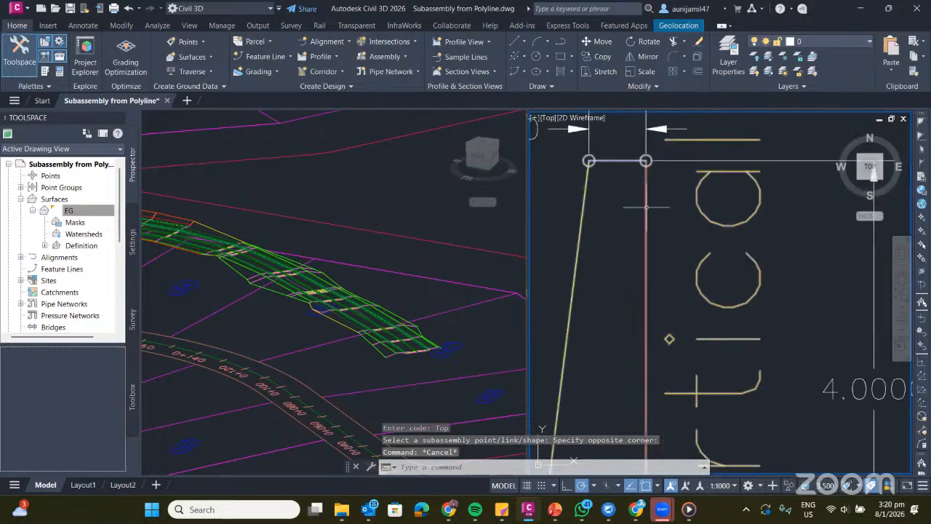
scroll(646, 208, down, 8)
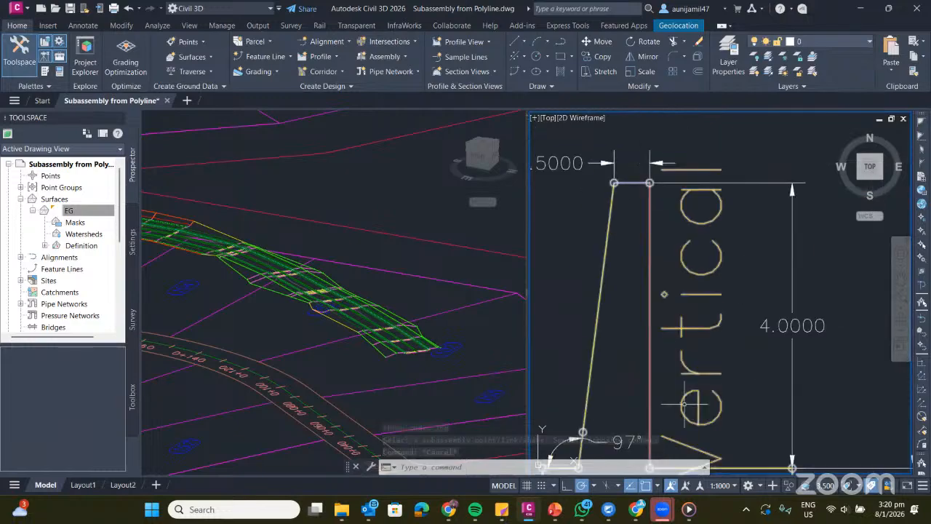
middle_drag(676, 299, 667, 272)
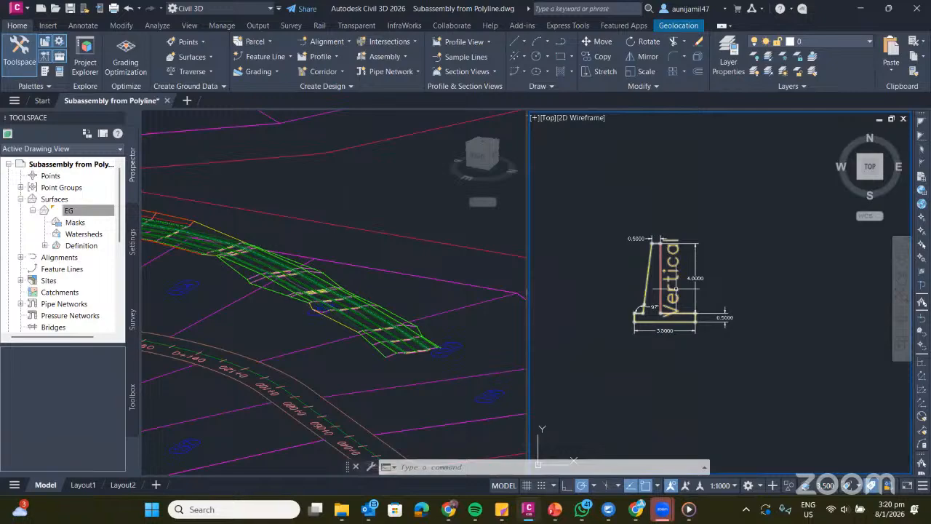
scroll(662, 254, up, 7)
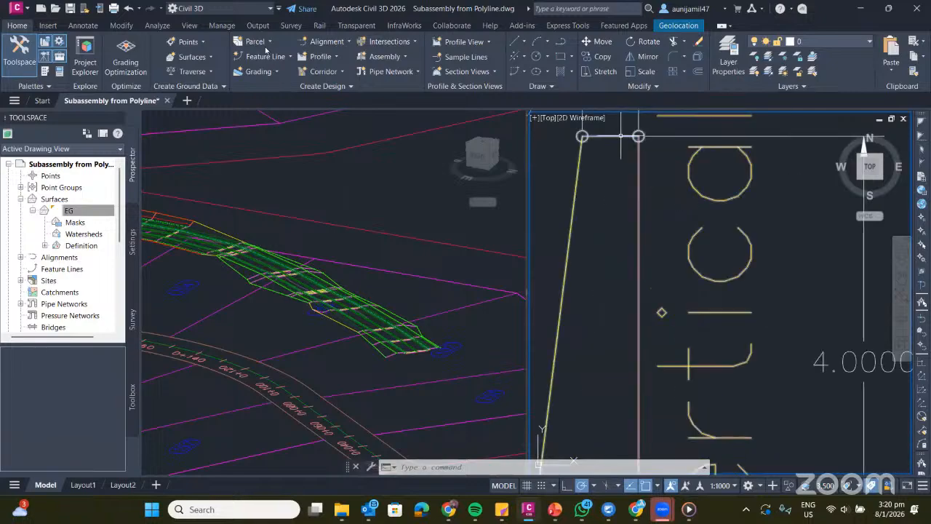
scroll(621, 137, down, 6)
Add the code Slope Wall to the long sloping link of the retaining wall subassembly.
click(608, 154)
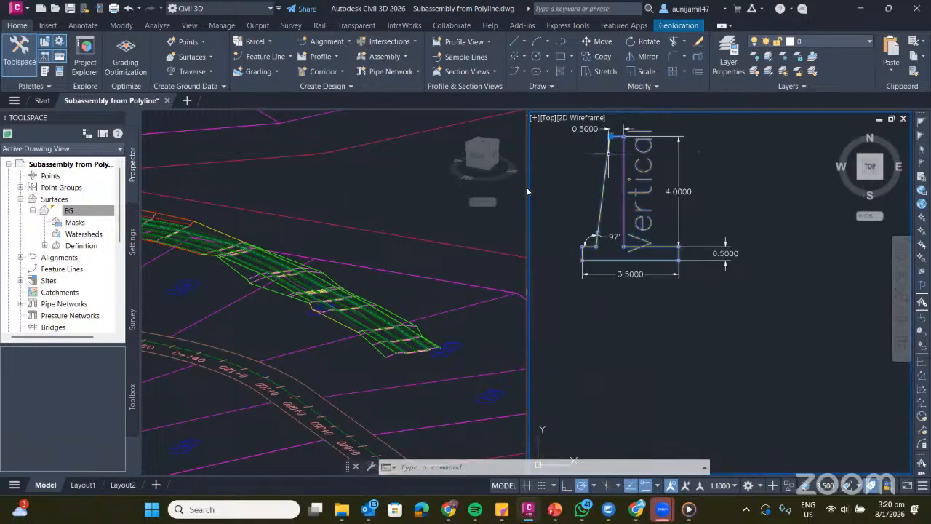
click(256, 56)
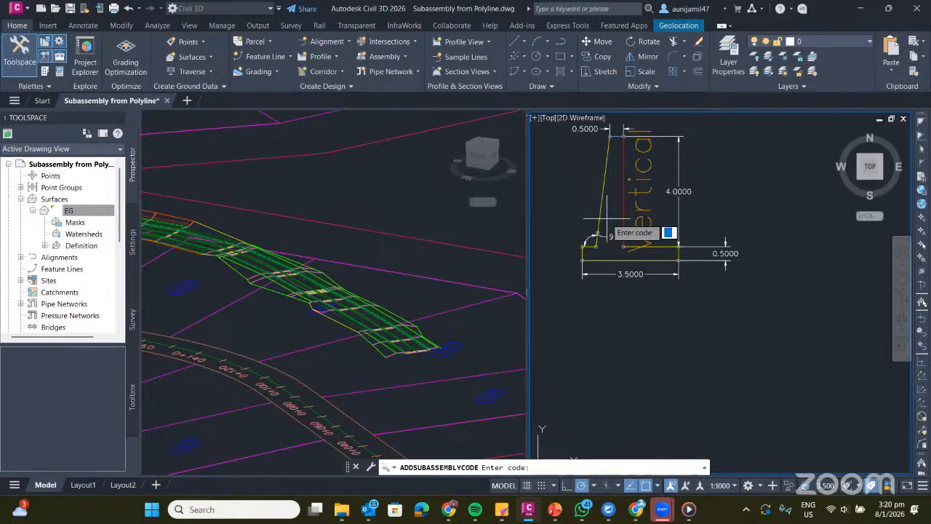
scroll(607, 218, up, 5)
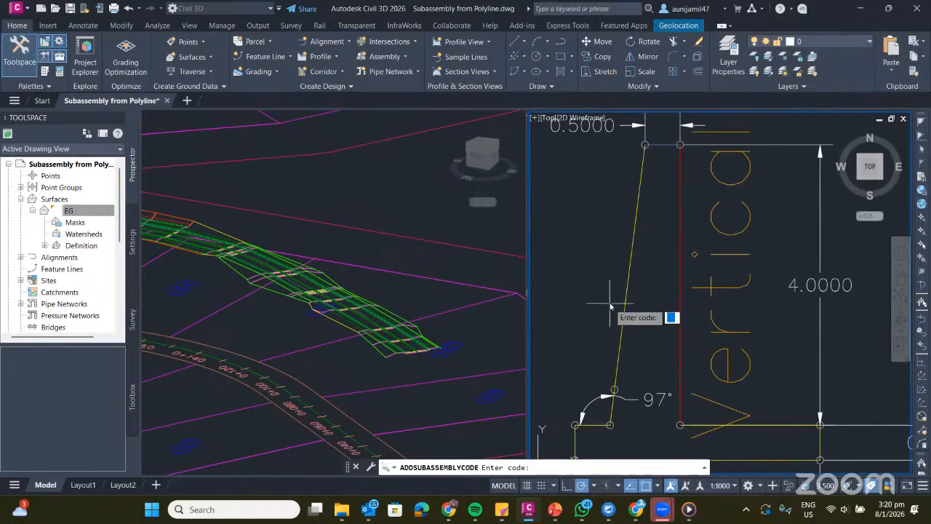
text(Slope W)
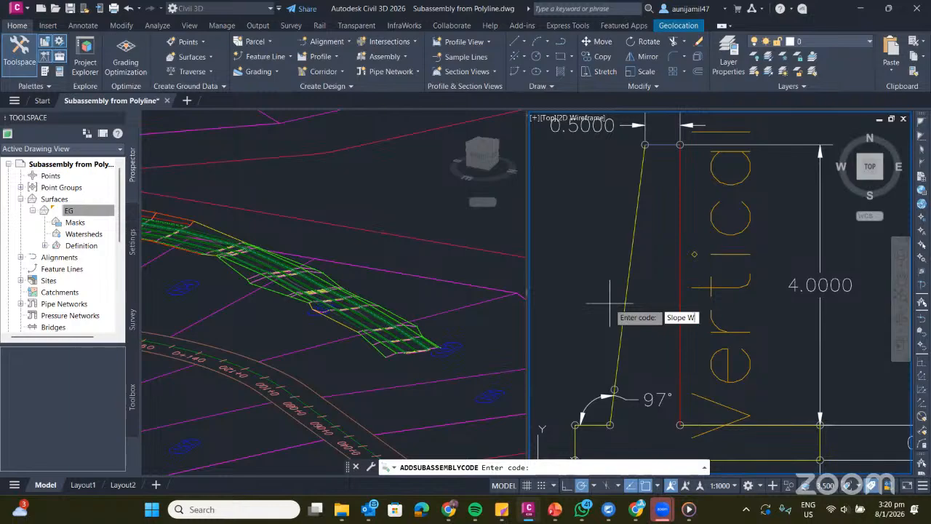
text(all)
key(Return)
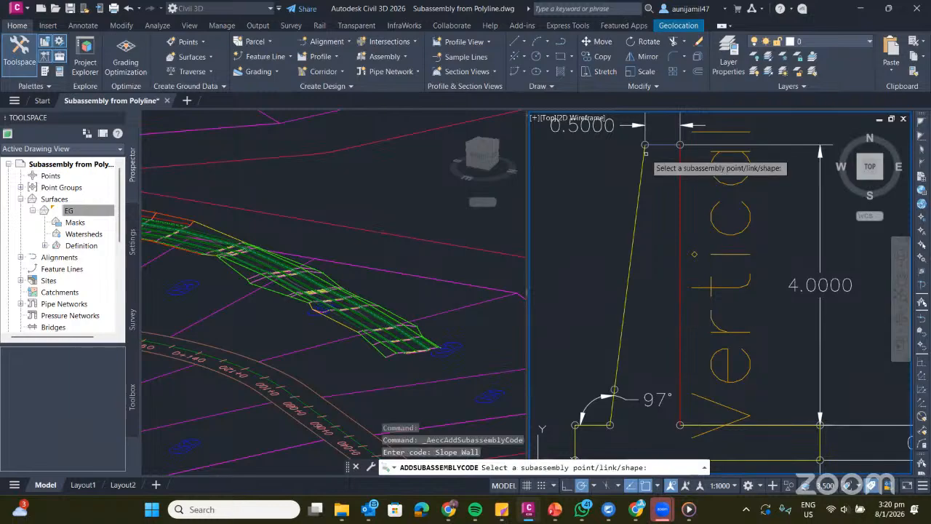
click(633, 246)
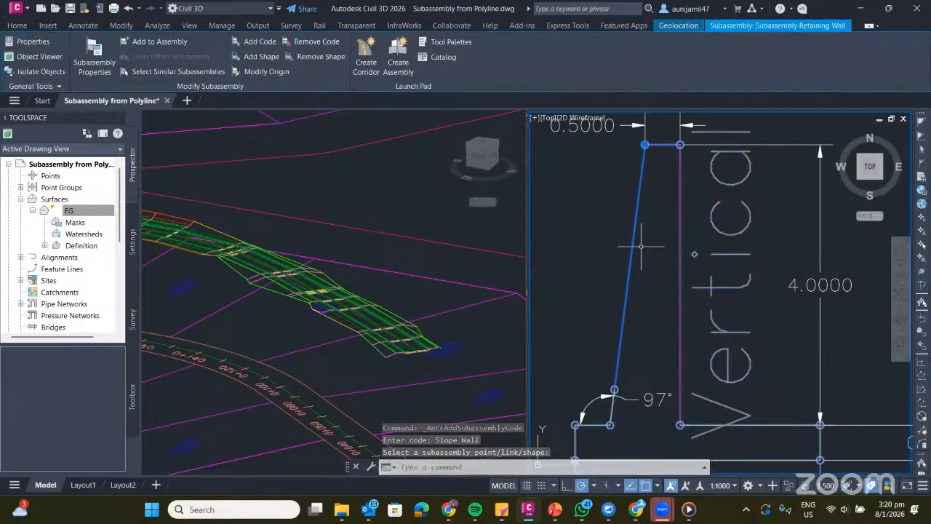
key(Escape)
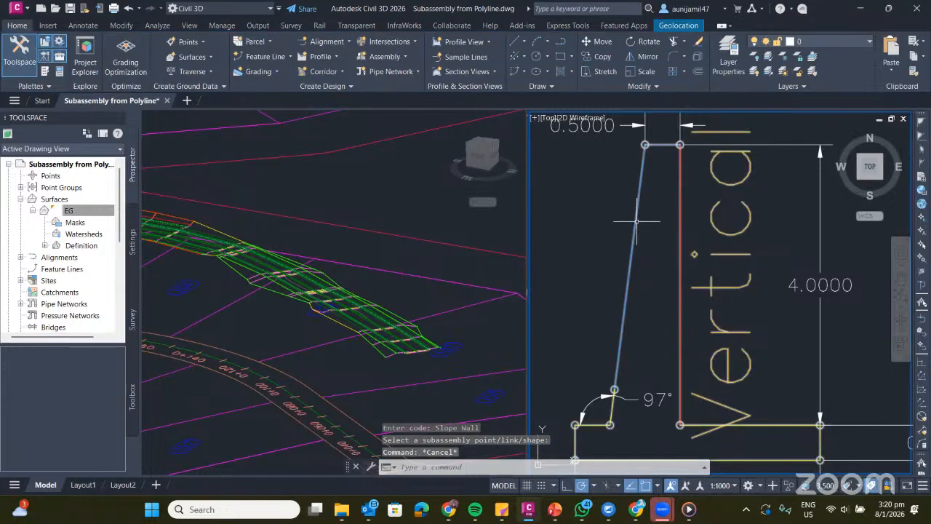
Import the retaining wall subassembly's codes into its All Codes code set style.
click(636, 222)
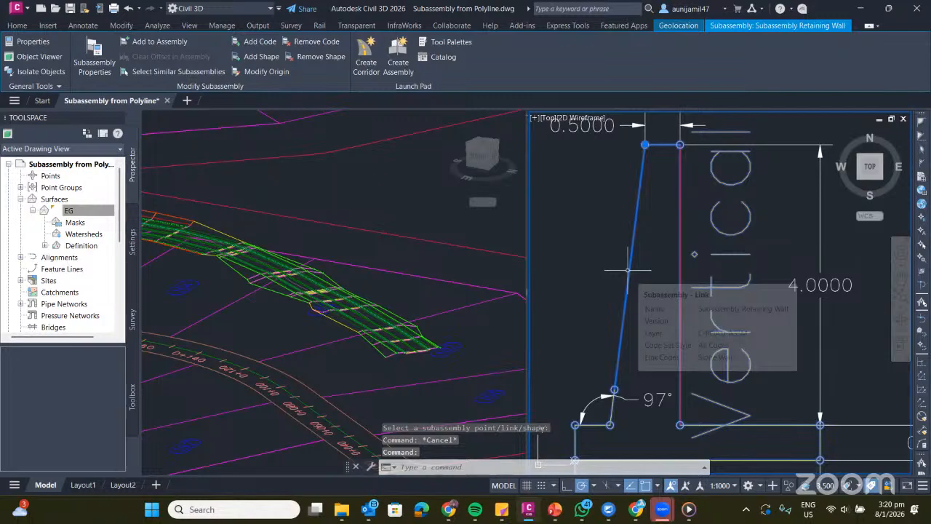
scroll(627, 270, down, 3)
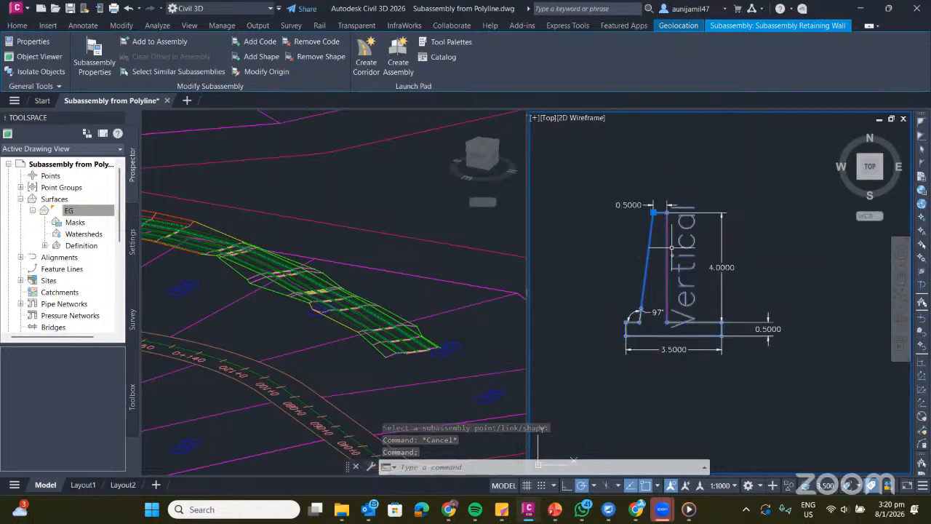
click(91, 65)
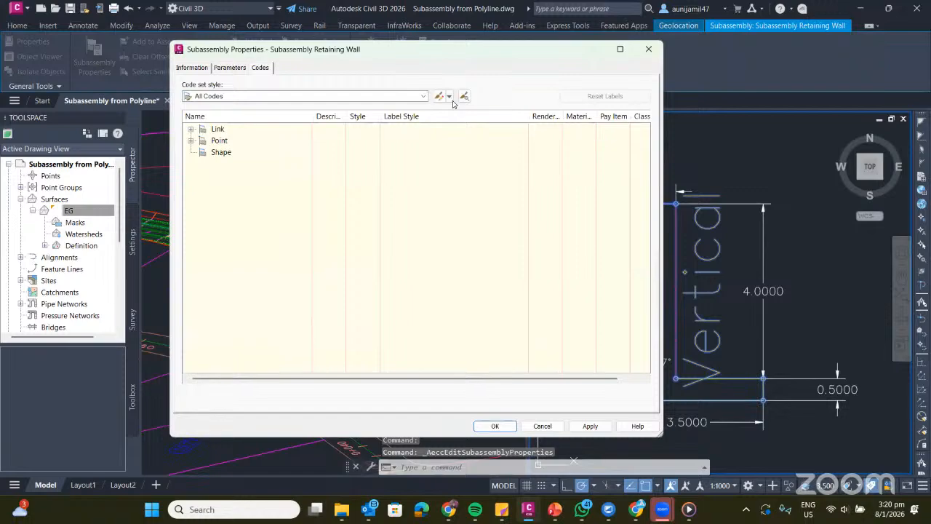
click(449, 96)
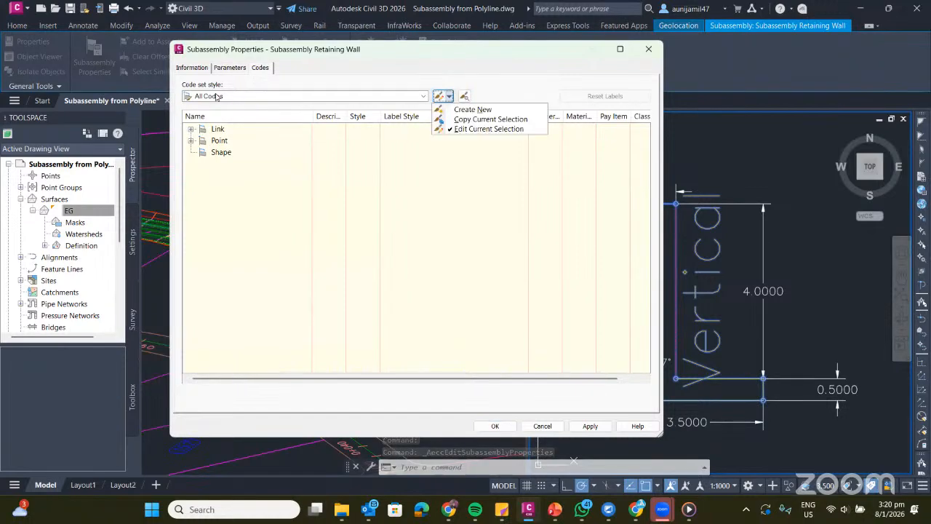
click(450, 129)
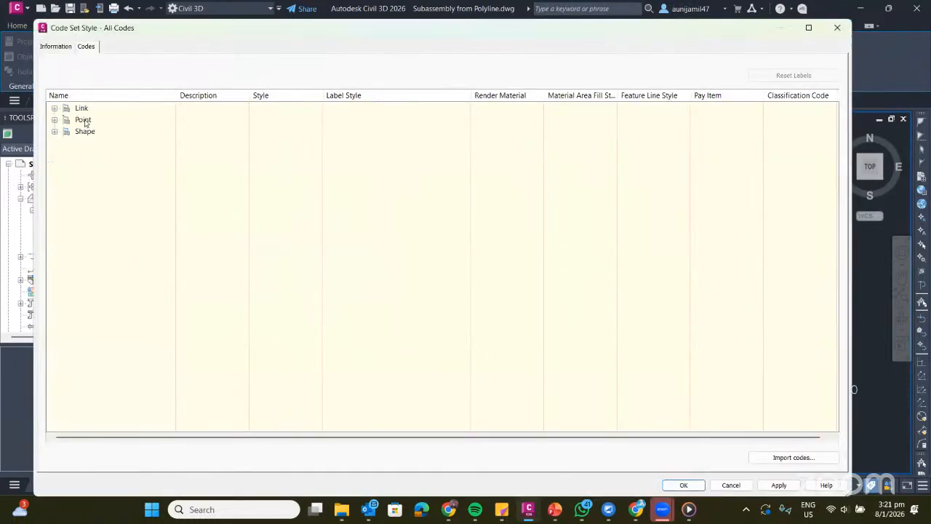
double_click(86, 112)
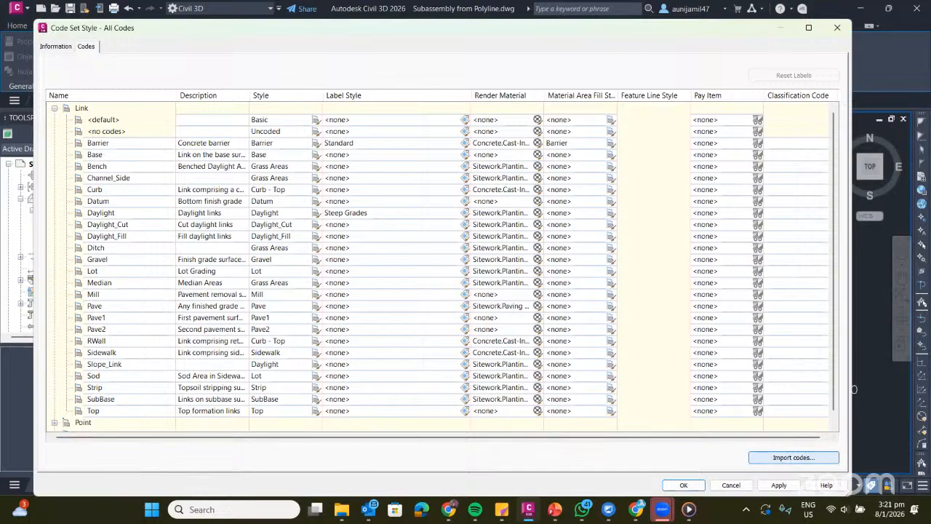
click(794, 458)
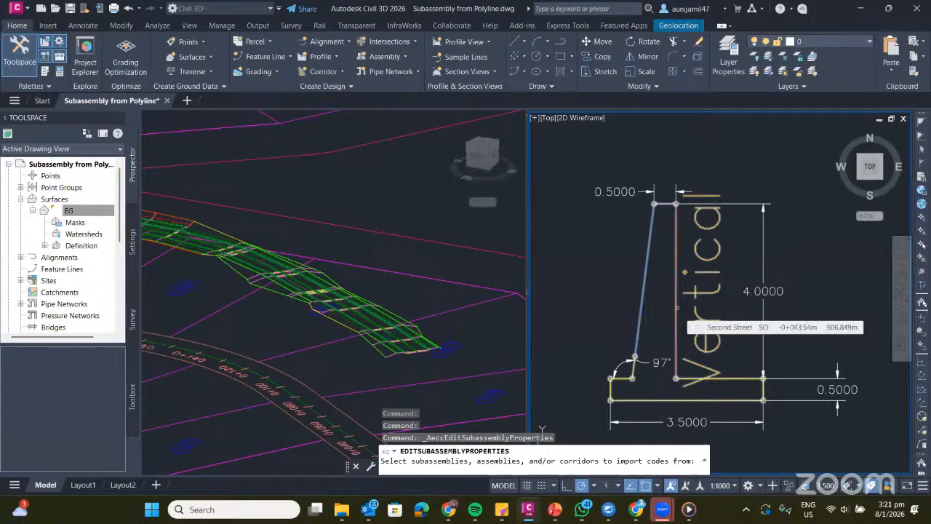
click(677, 309)
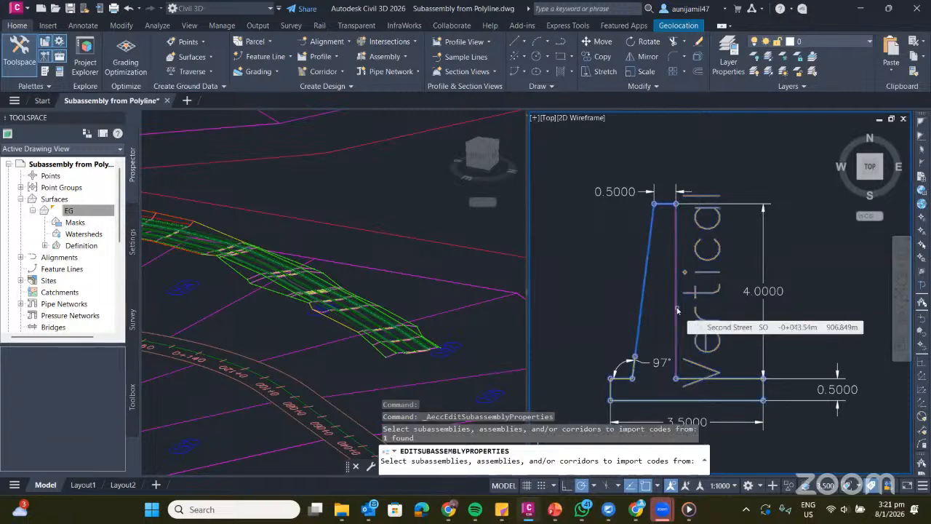
key(Return)
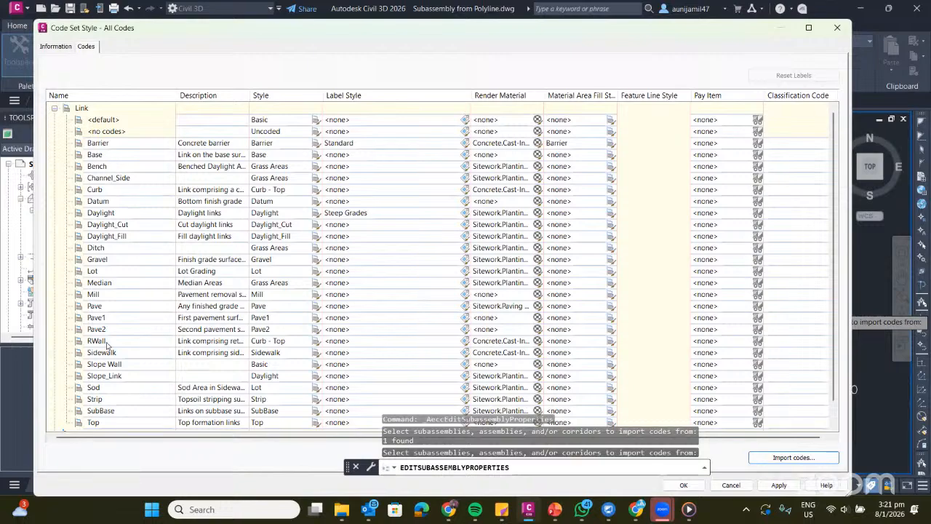
Set the Slope Wall link code's style to Base in the All Codes code set style.
scroll(100, 343, down, 1)
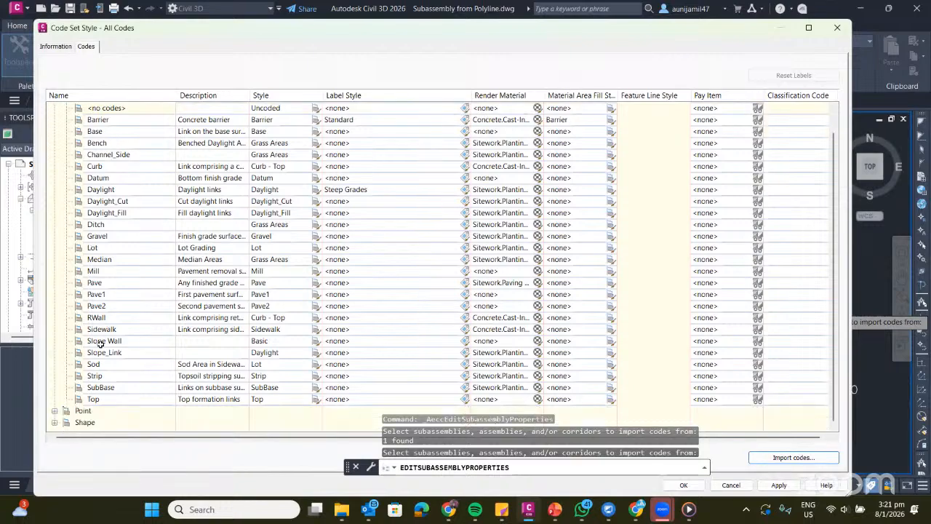
click(158, 344)
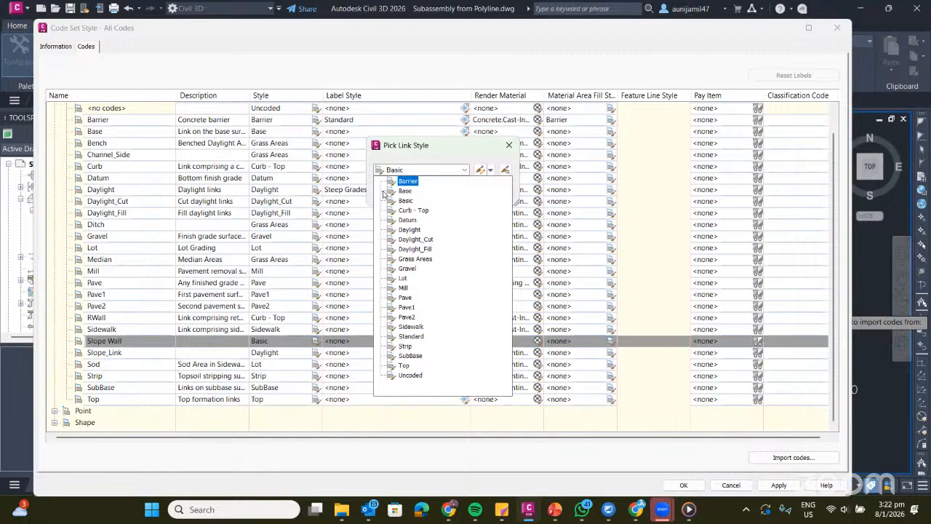
key(t)
click(415, 174)
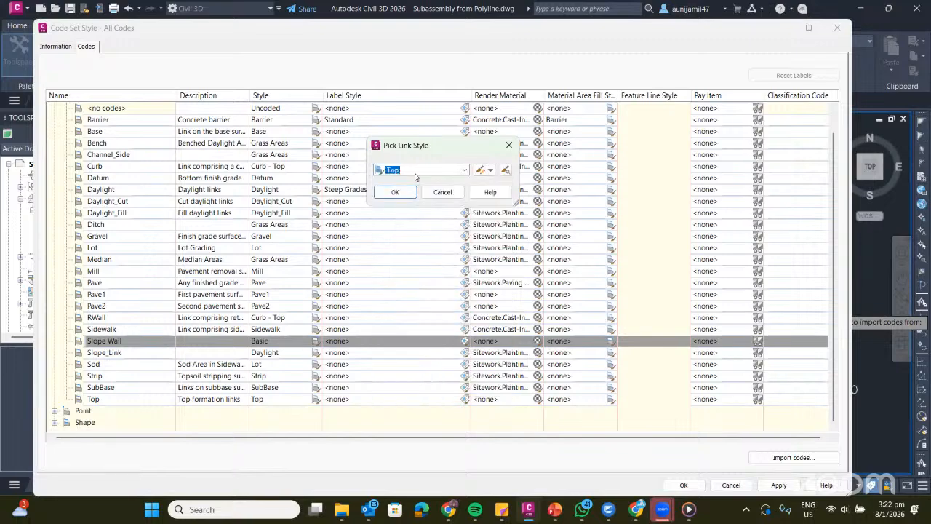
click(414, 171)
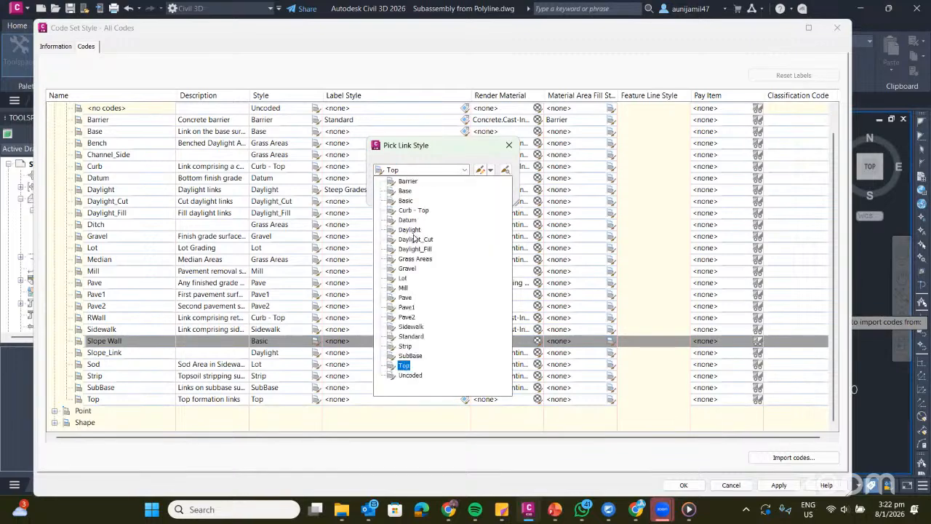
scroll(412, 212, up, 16)
scroll(413, 185, down, 4)
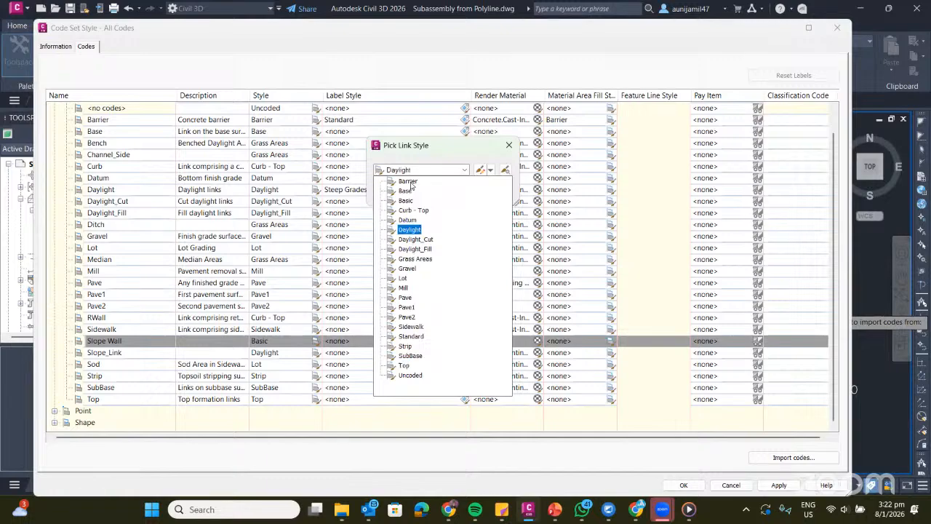
scroll(409, 186, up, 7)
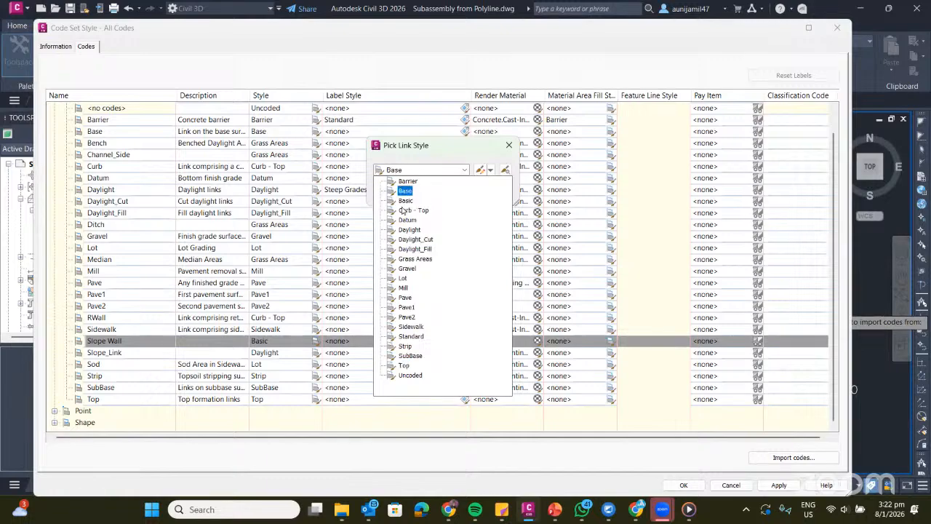
scroll(406, 198, down, 13)
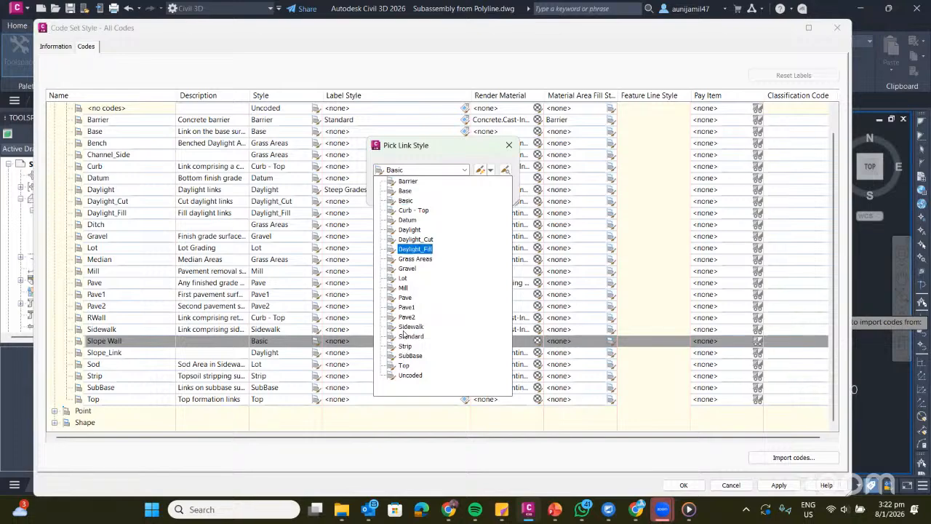
scroll(408, 192, up, 12)
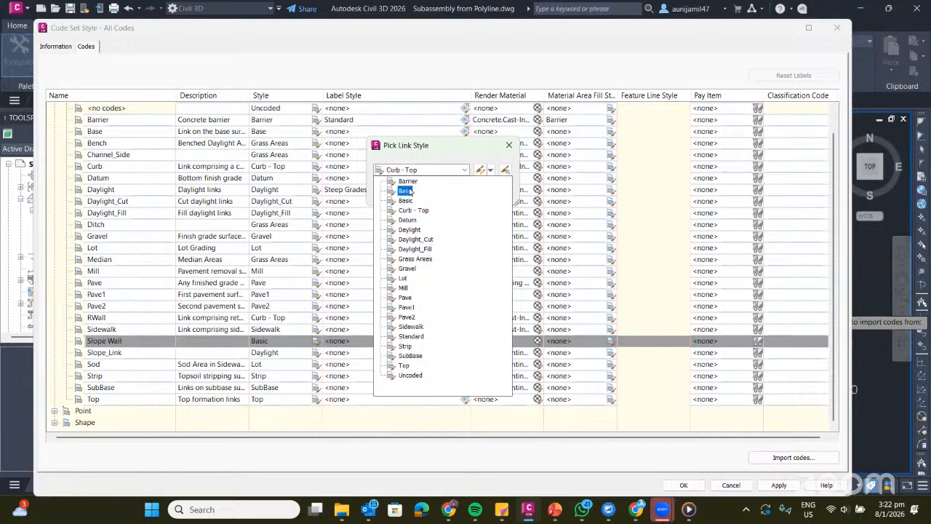
click(409, 190)
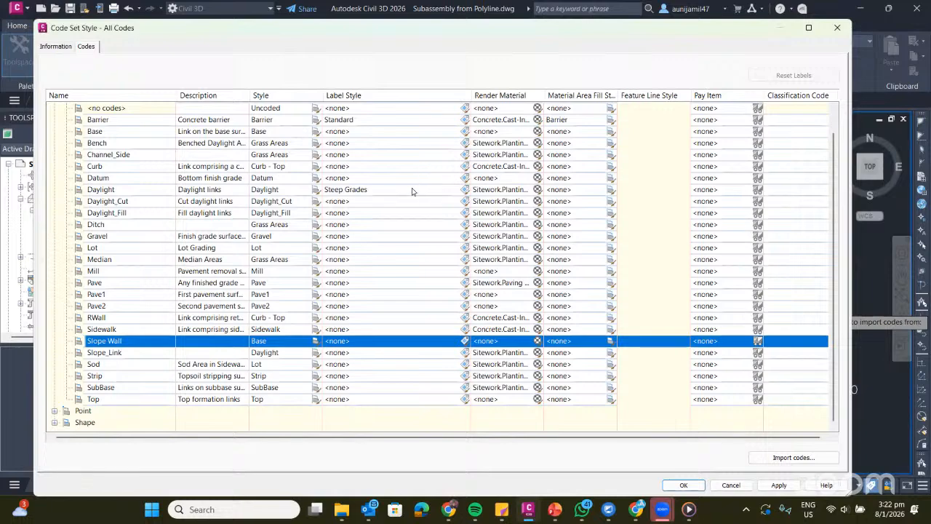
Assign the Standard label style to the Slope Wall link code.
click(465, 341)
click(422, 170)
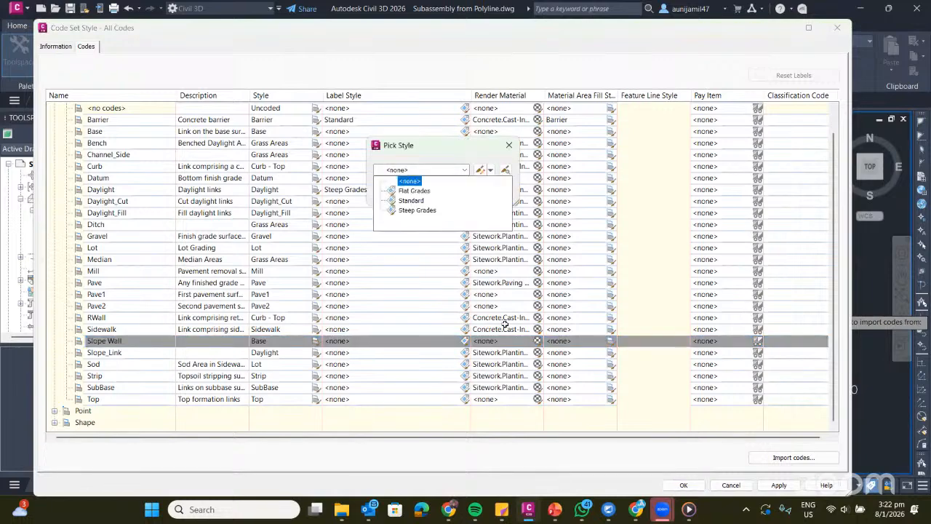
click(408, 211)
click(411, 200)
click(396, 191)
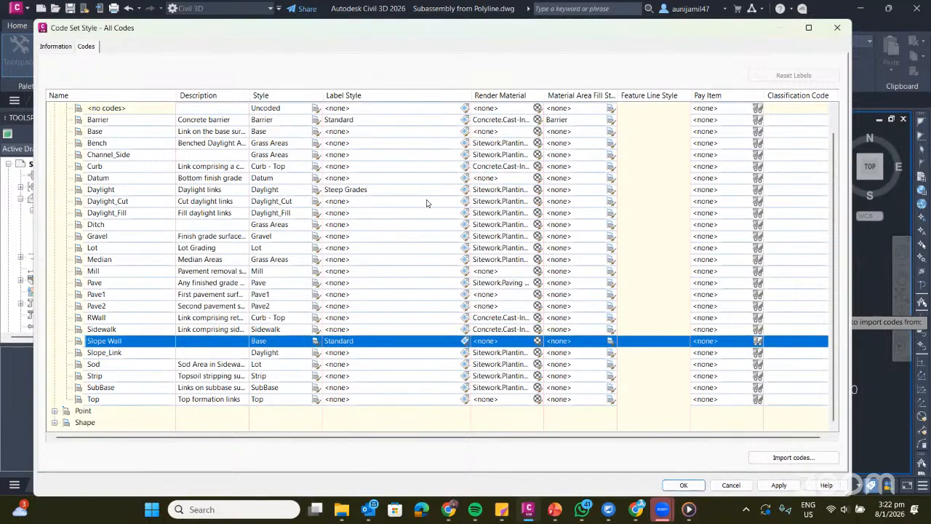
Set the Slope Wall link code's render material to Concrete.Cast-In-Place.Flat.Grey.1.
click(465, 340)
click(429, 170)
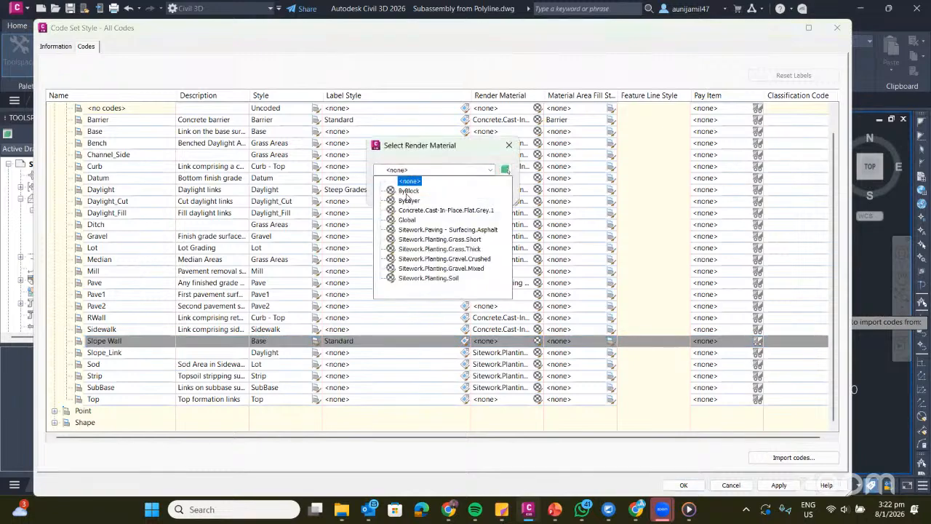
click(445, 210)
click(396, 191)
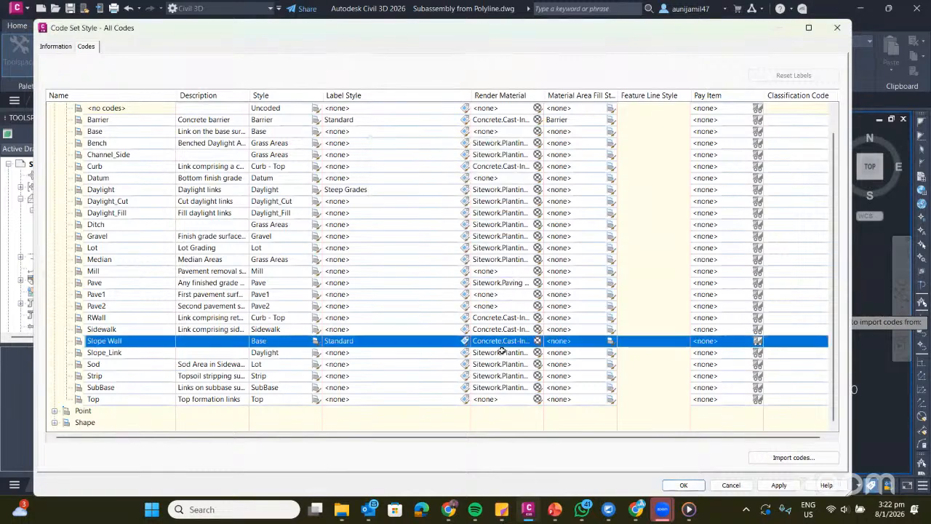
Set the Slope Wall link code's material area fill style to Base and accept the code set style and subassembly property edits.
click(613, 344)
click(428, 172)
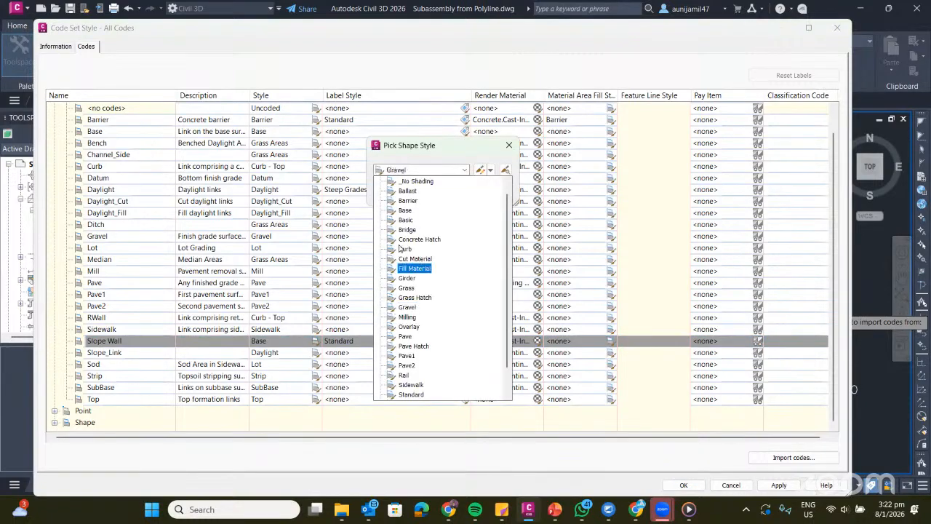
click(406, 210)
click(395, 190)
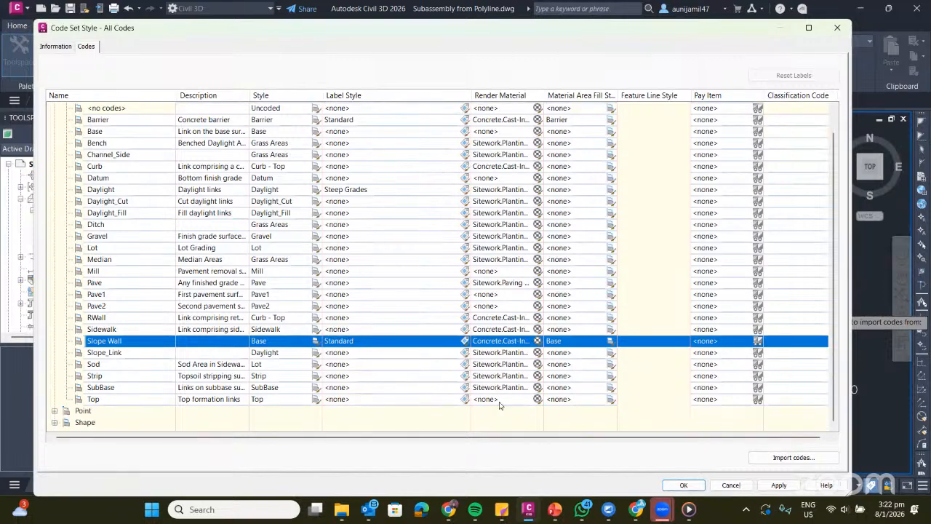
click(684, 485)
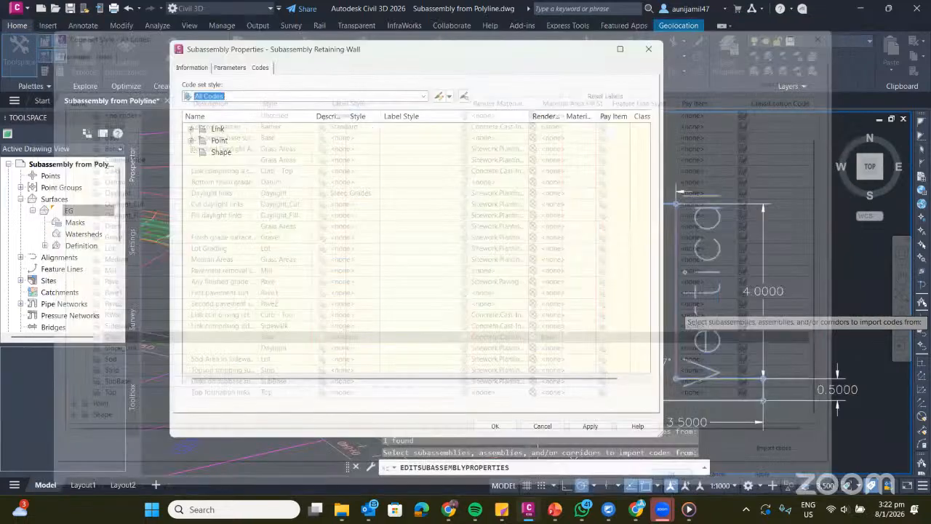
click(495, 427)
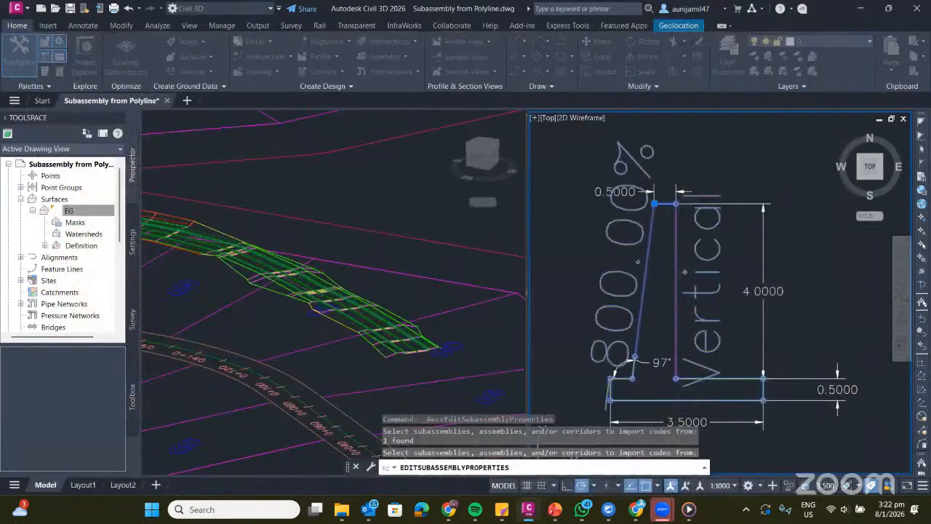
scroll(518, 217, down, 2)
key(Escape)
scroll(596, 218, up, 2)
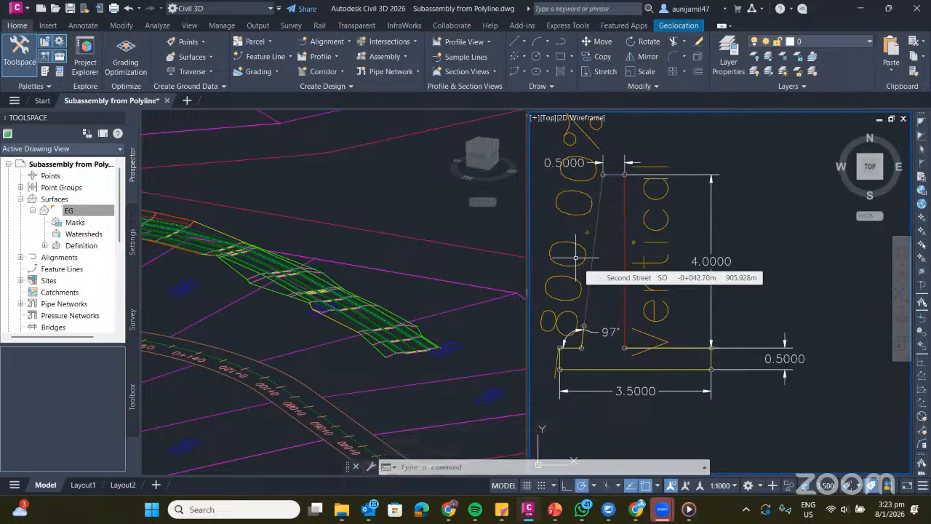
Add the code base to the short horizontal link on top of the footing beside the wall's sloping face.
click(577, 269)
click(253, 42)
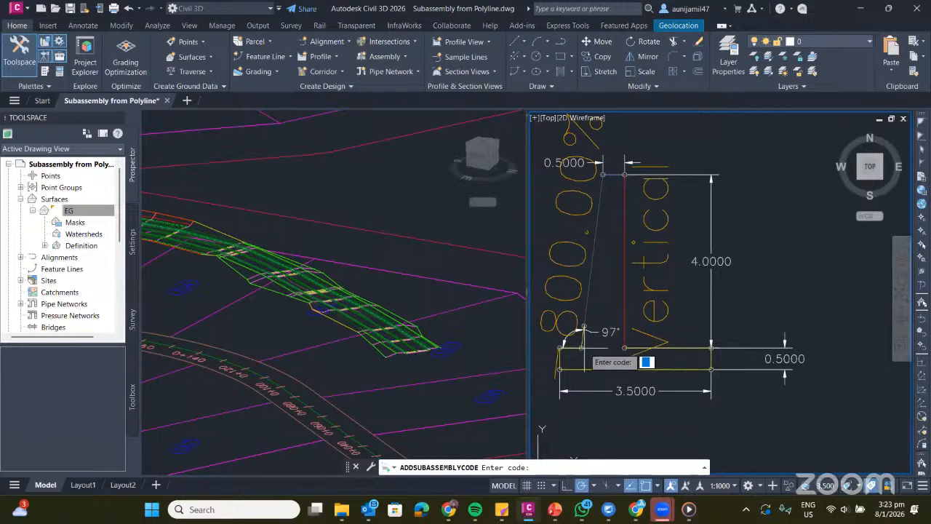
scroll(580, 342, up, 5)
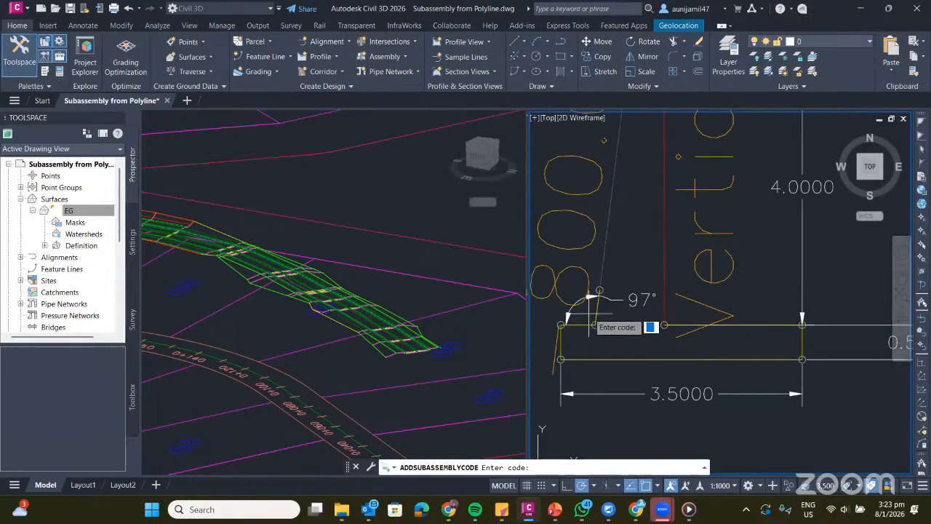
scroll(606, 330, down, 4)
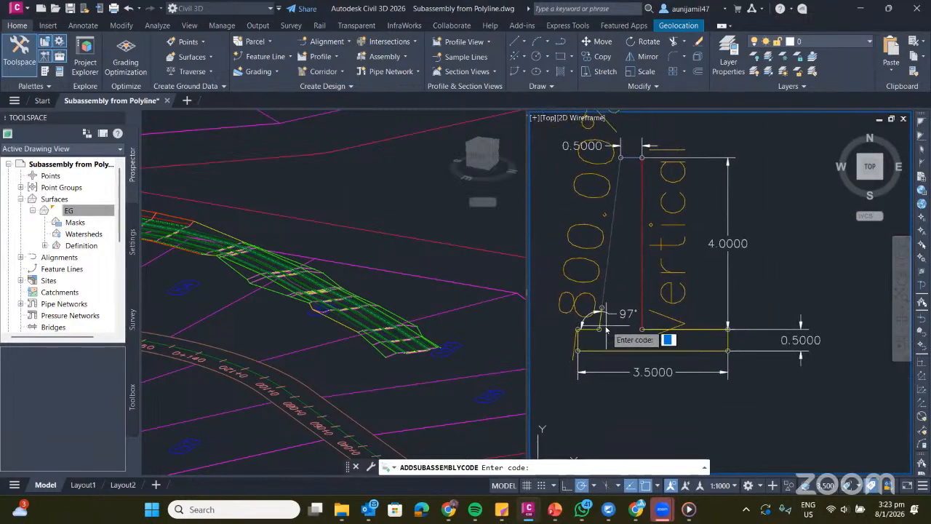
text(base)
key(Return)
scroll(593, 316, up, 2)
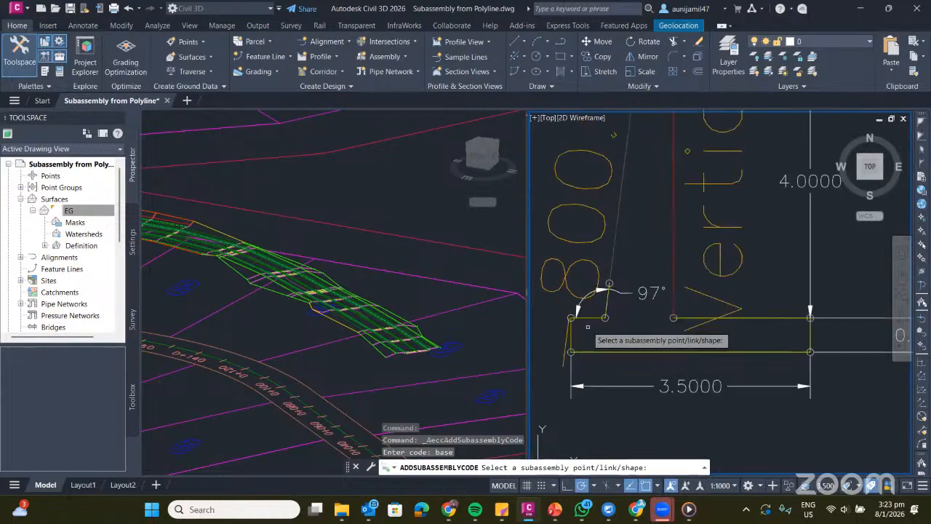
click(587, 318)
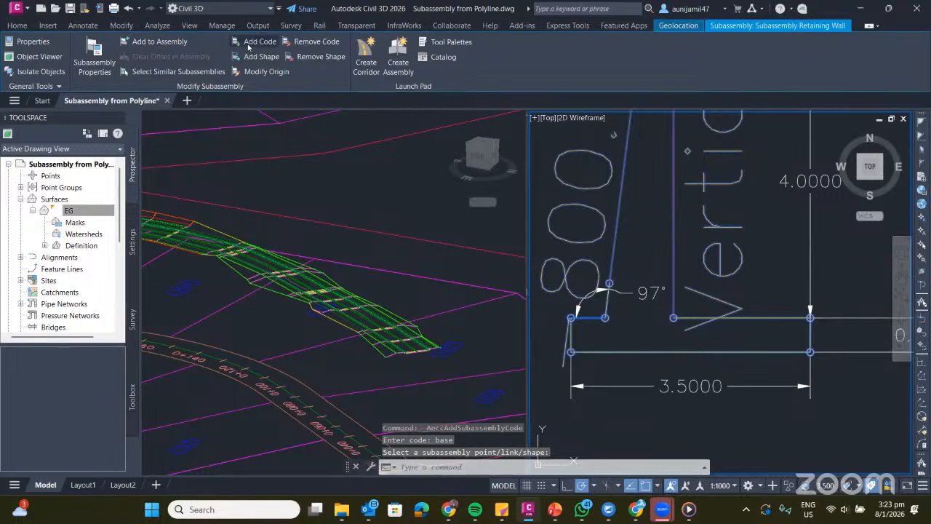
Add the code base to the vertical link at the footing's end on the sloping-face side.
key(Return)
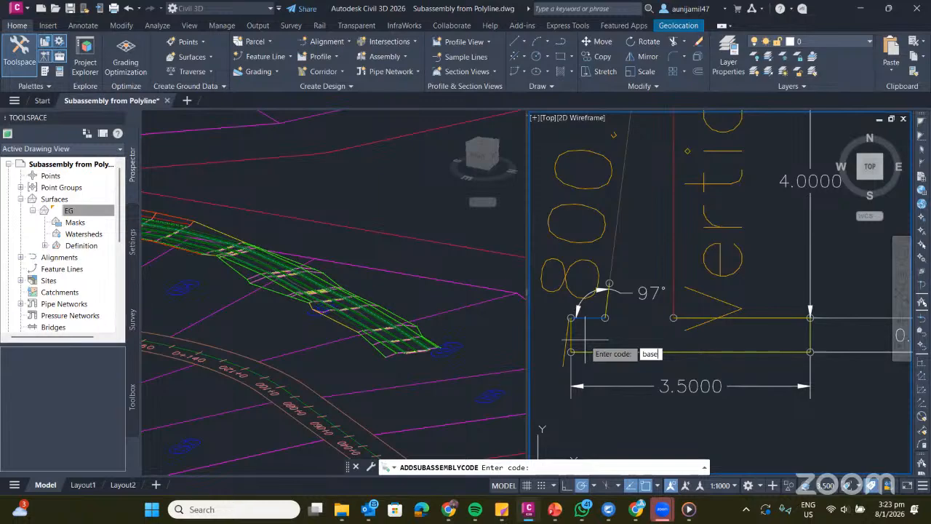
key(Return)
scroll(584, 339, up, 2)
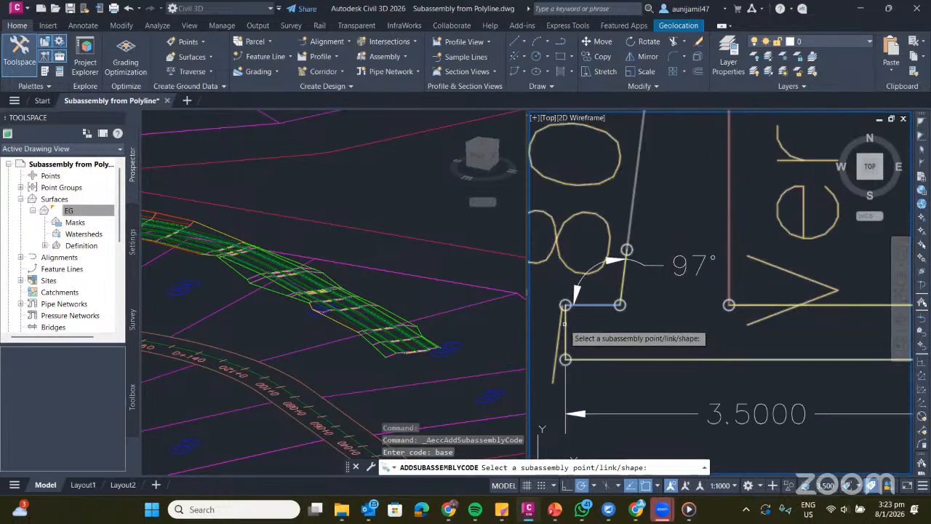
click(565, 325)
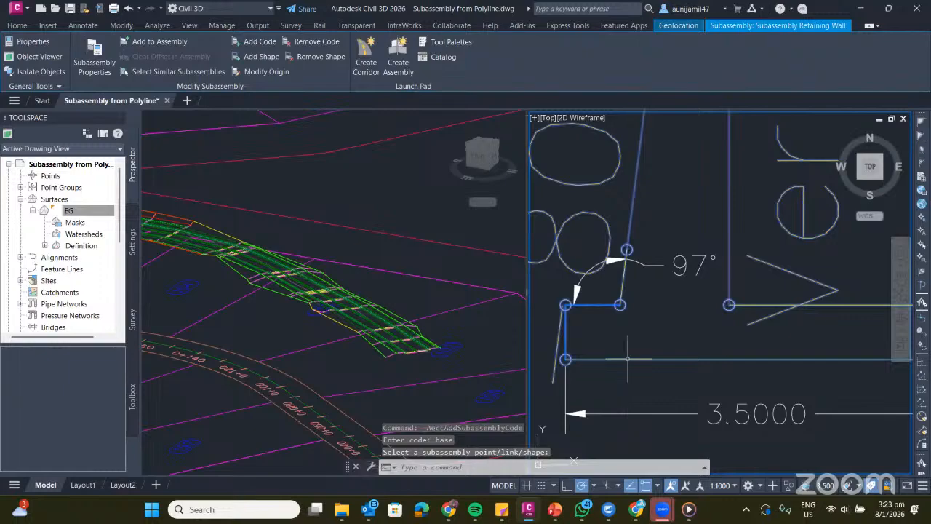
Add the code Base to the long horizontal link along the footing's underside.
key(Return)
text(Base)
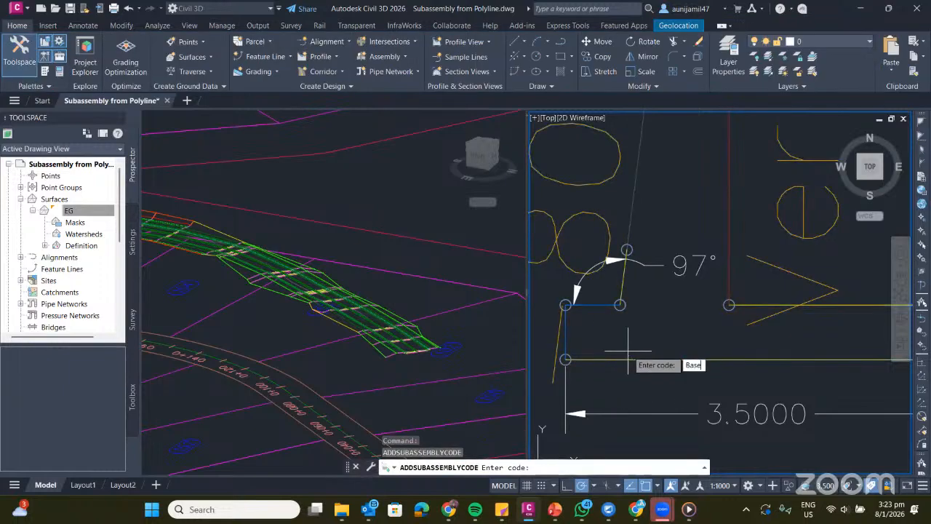
key(Return)
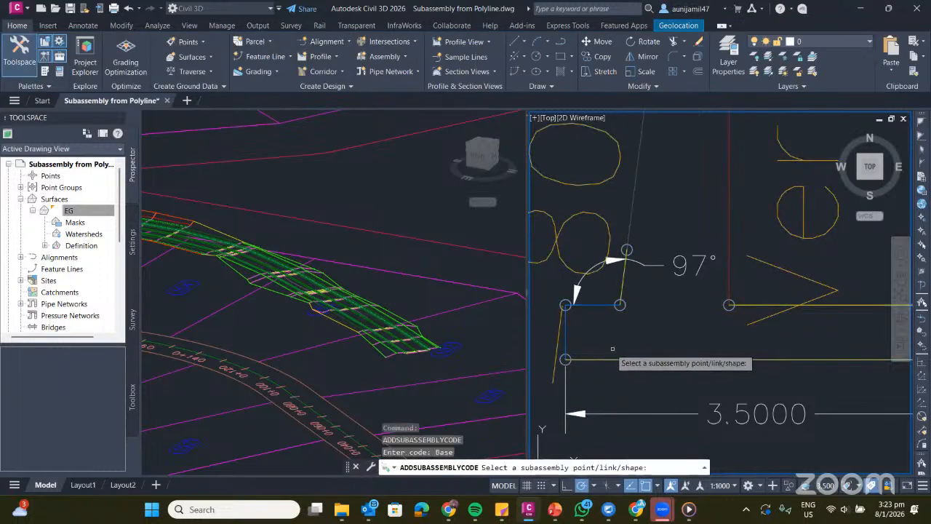
scroll(630, 352, down, 3)
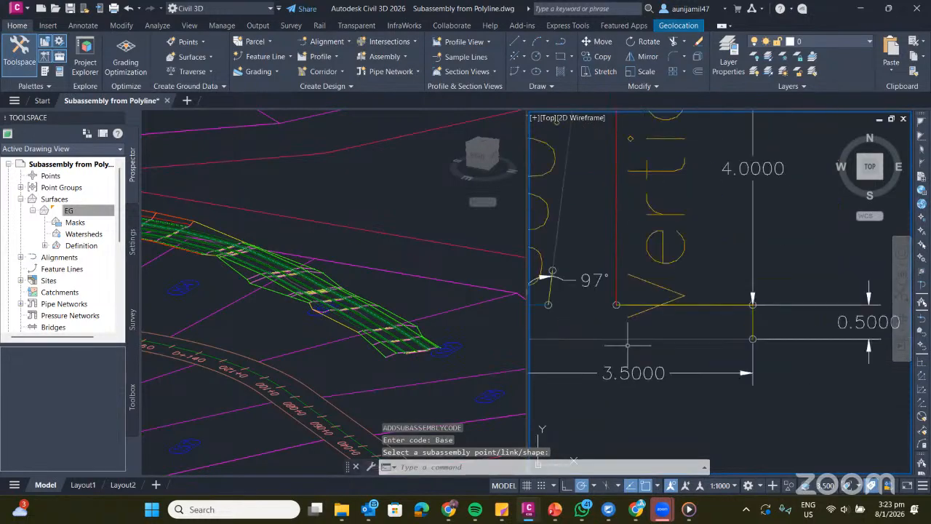
Add the code Base to the vertical link at the footing's end on the wall's vertical-face side.
key(Return)
key(Return)
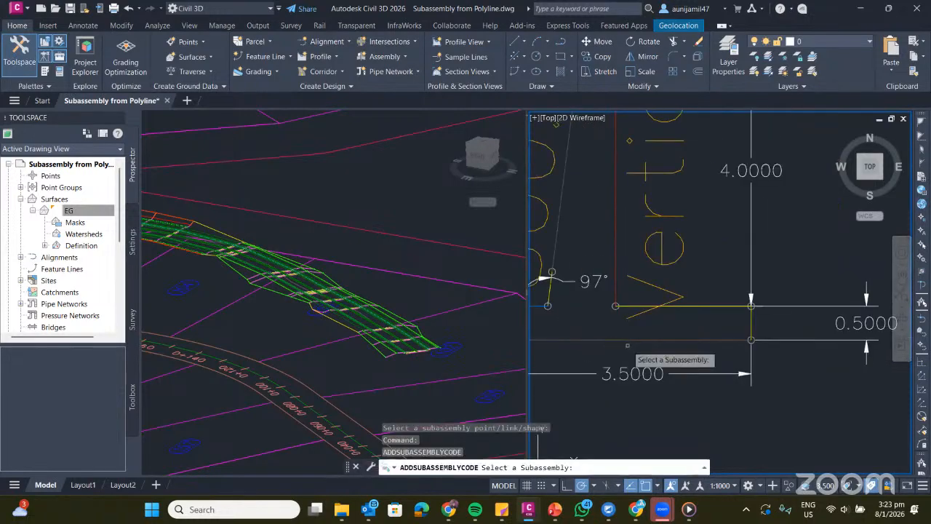
click(751, 317)
text(Ba)
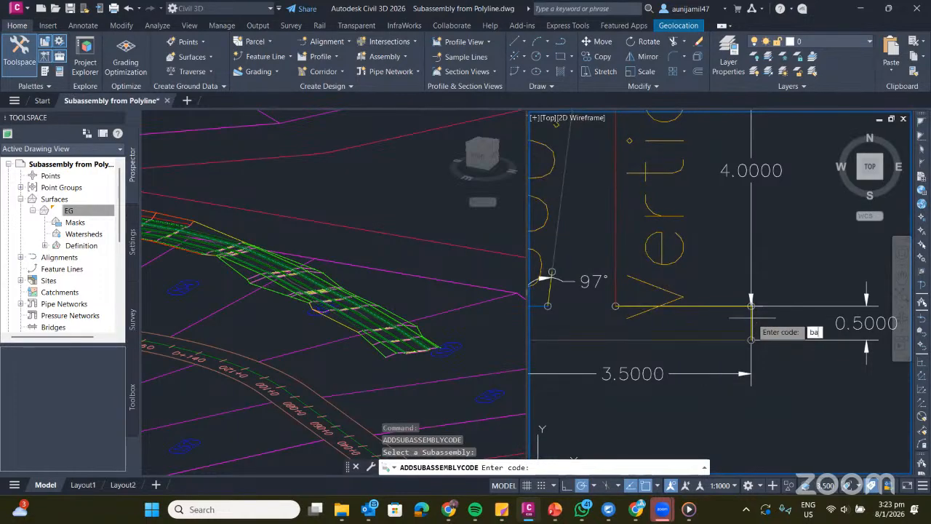
text(se)
key(Return)
click(751, 314)
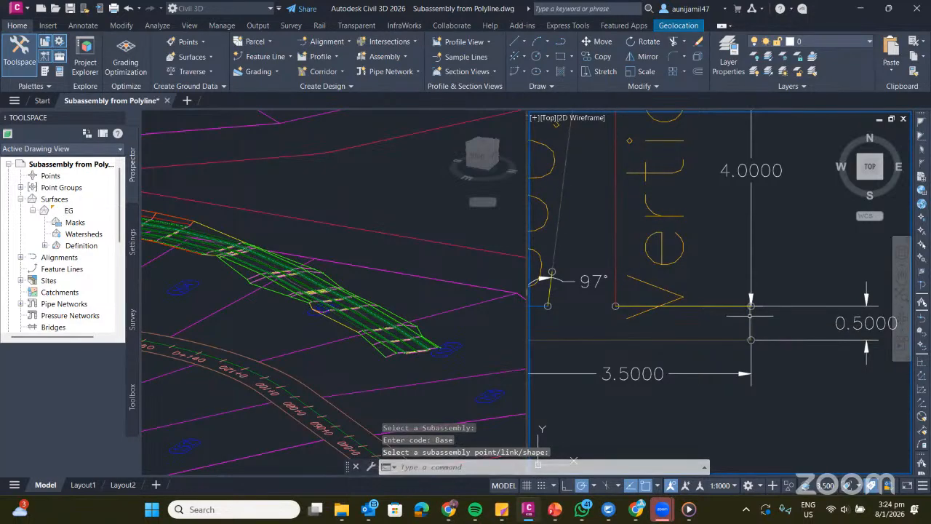
Add the code Base to the horizontal link on top of the footing beside the wall's vertical face.
key(Return)
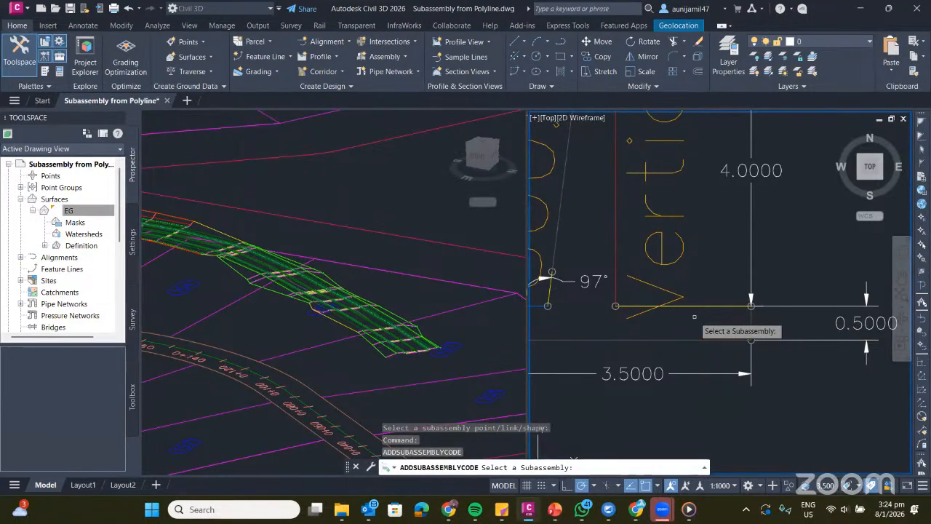
click(697, 311)
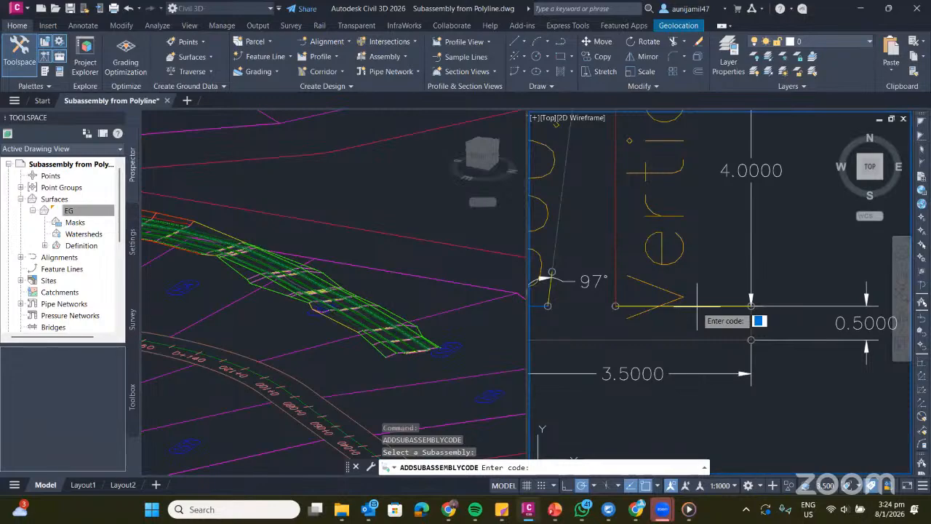
text(Base)
key(Return)
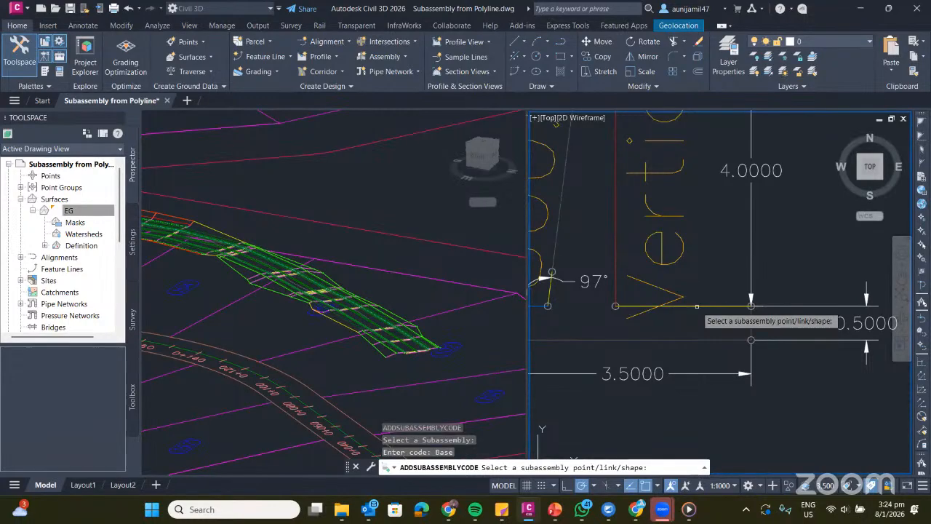
scroll(622, 256, down, 2)
mouse_move(621, 256)
middle_down()
mouse_move(670, 274)
mouse_move(680, 314)
middle_up()
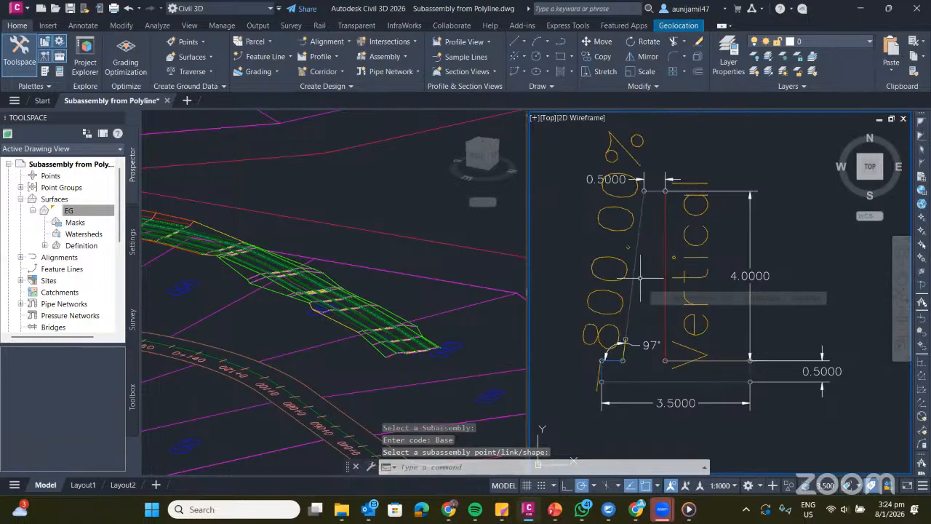
Examine the link codes on the footing's short top link and end link on the sloping-face side.
scroll(630, 346, up, 2)
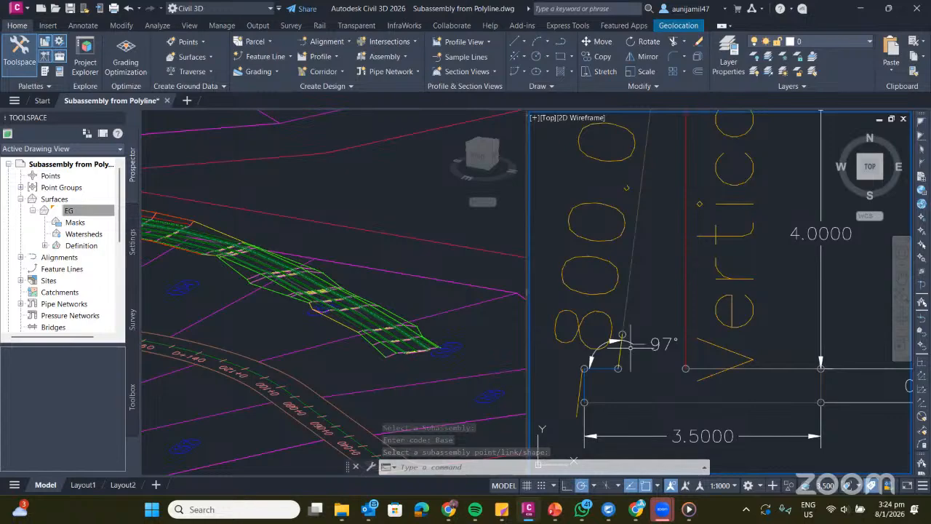
scroll(611, 336, up, 2)
scroll(608, 333, up, 1)
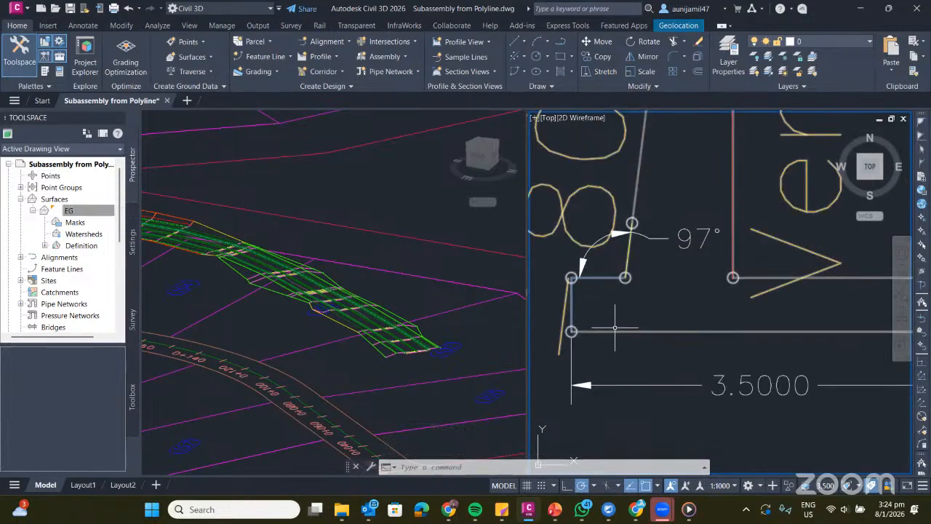
scroll(574, 329, up, 3)
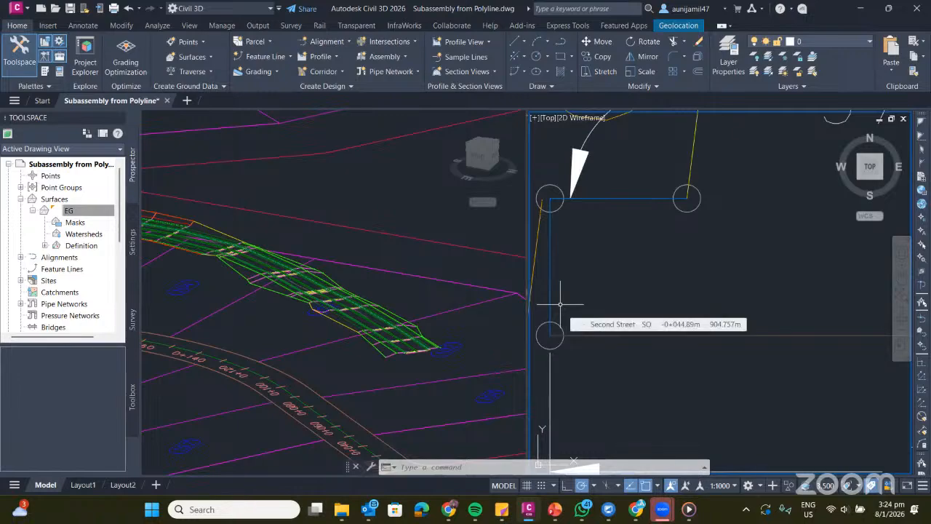
scroll(603, 312, down, 4)
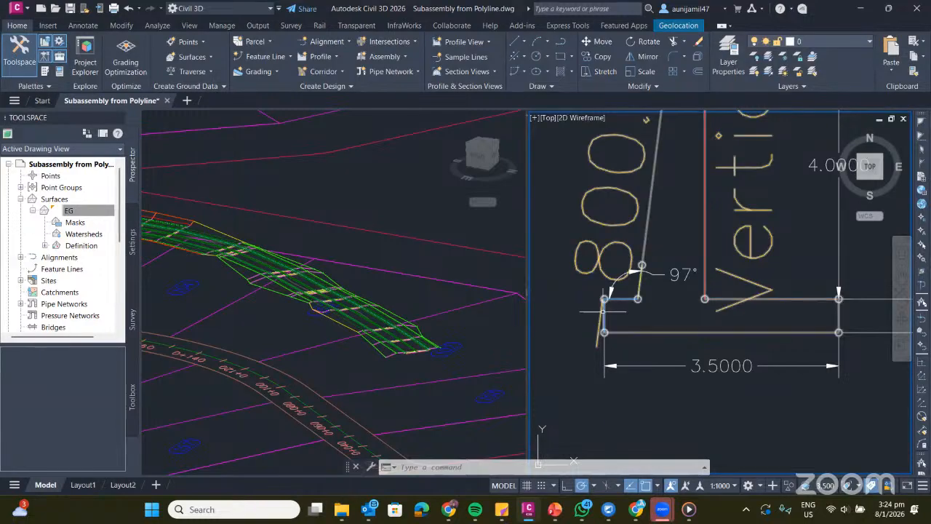
scroll(604, 312, up, 4)
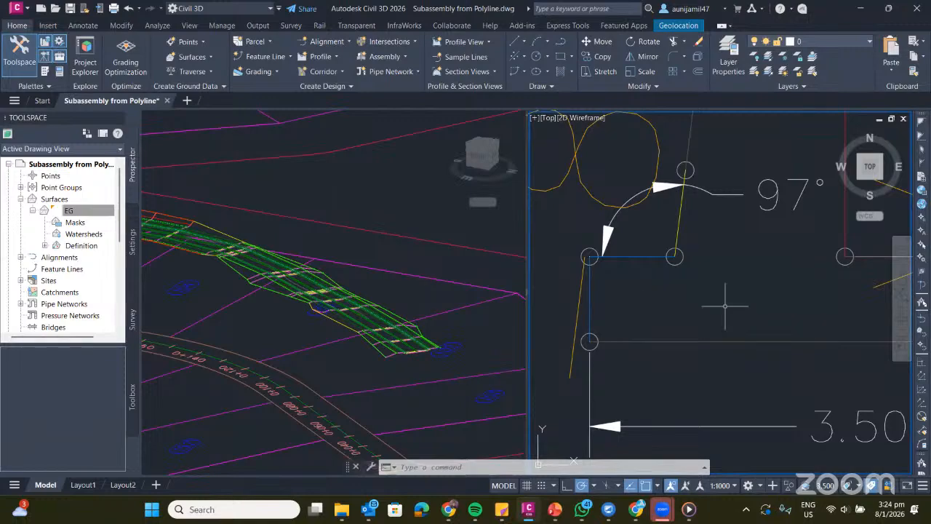
scroll(705, 283, up, 2)
middle_drag(702, 283, 876, 289)
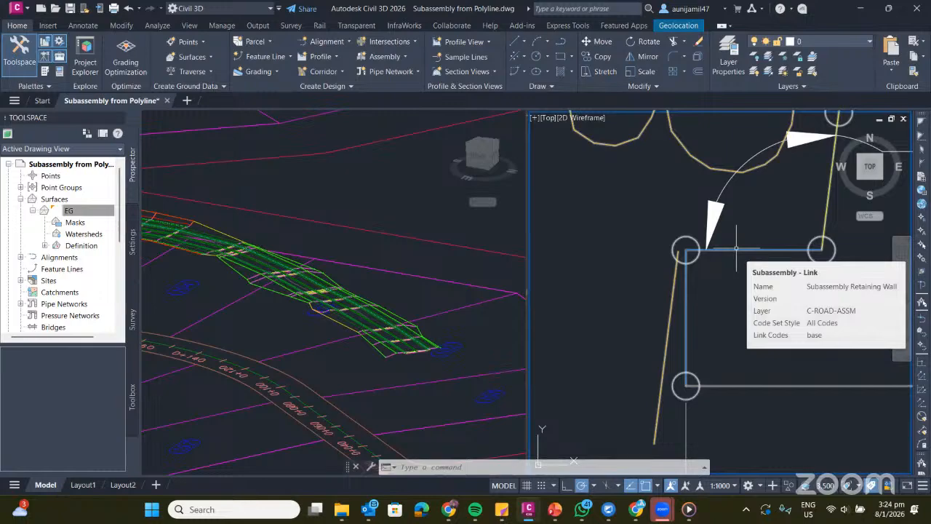
scroll(709, 299, down, 4)
middle_drag(709, 298, 703, 294)
Compare the base and Base link codes in the retaining wall's subassembly properties, leaving the settings unchanged.
click(695, 290)
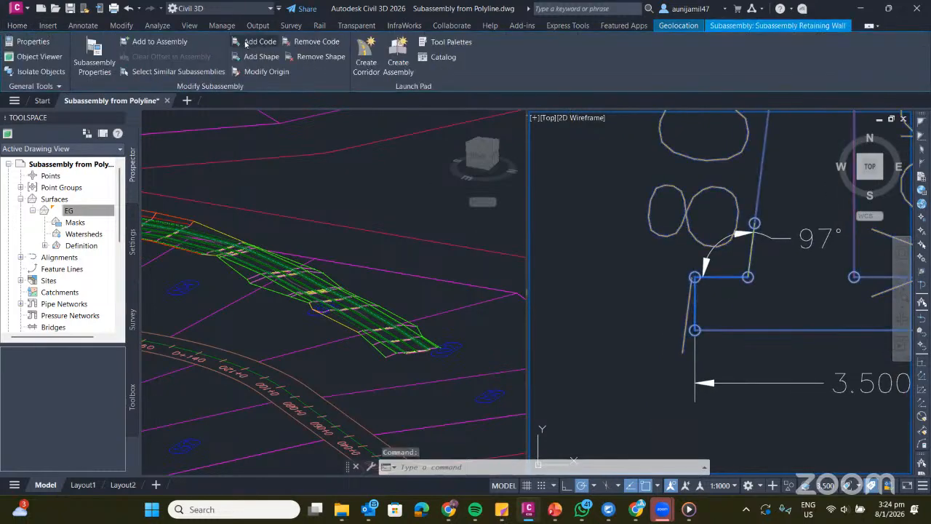
click(102, 56)
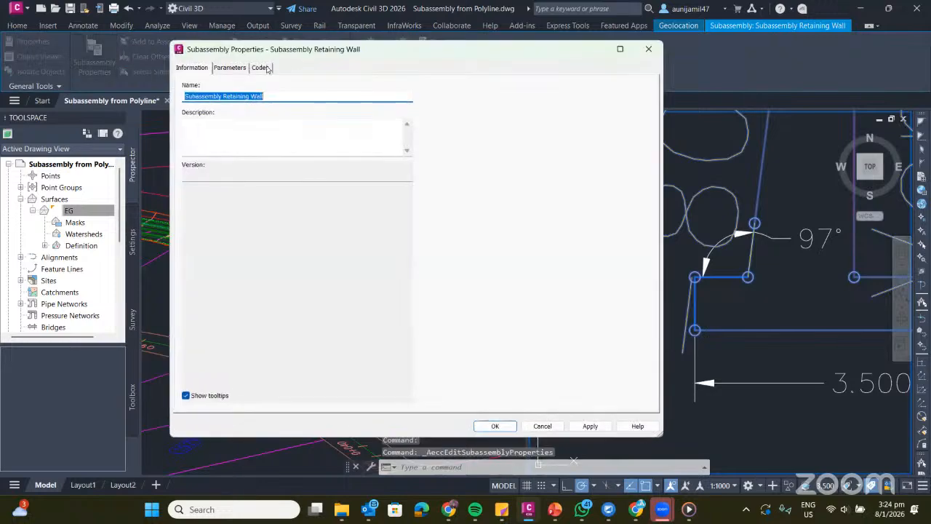
click(261, 68)
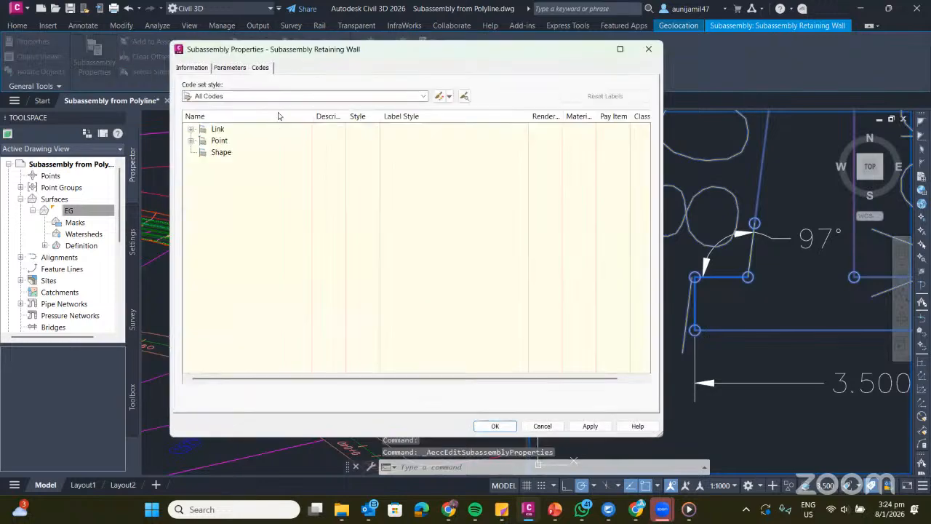
click(189, 130)
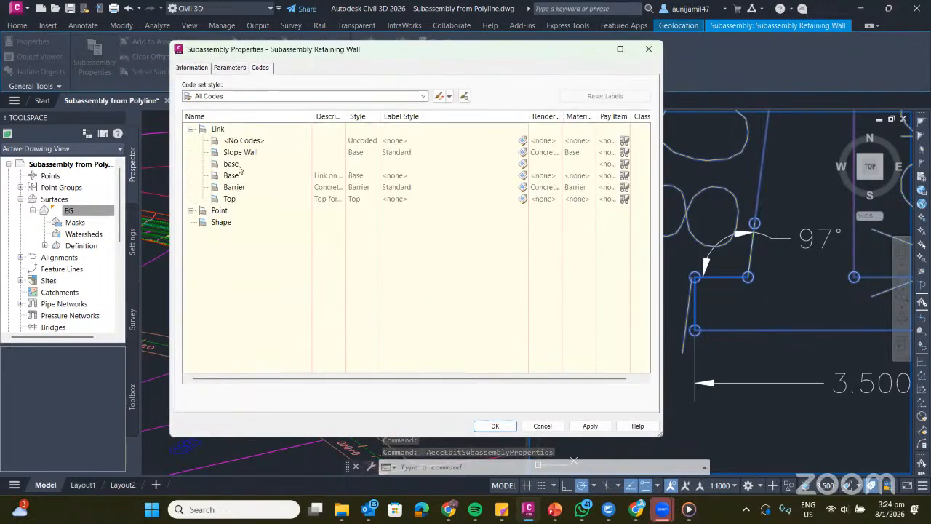
click(235, 167)
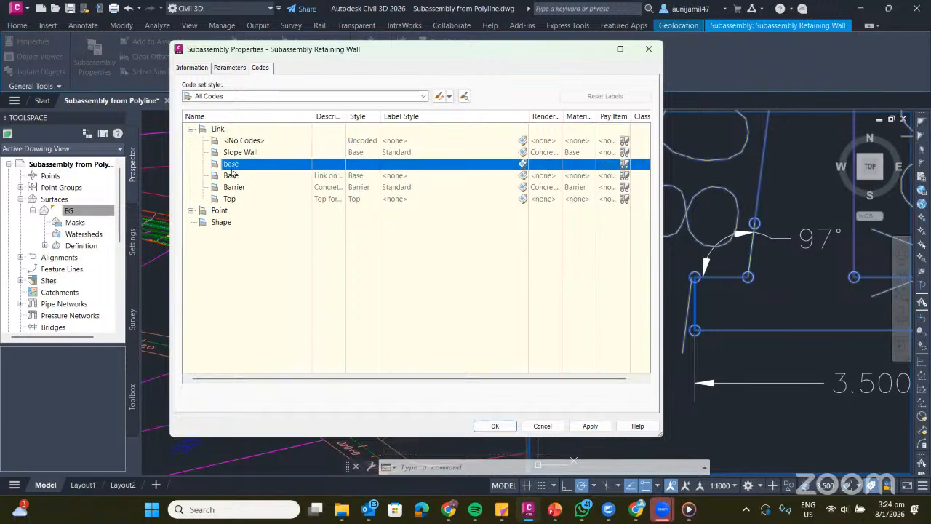
click(235, 176)
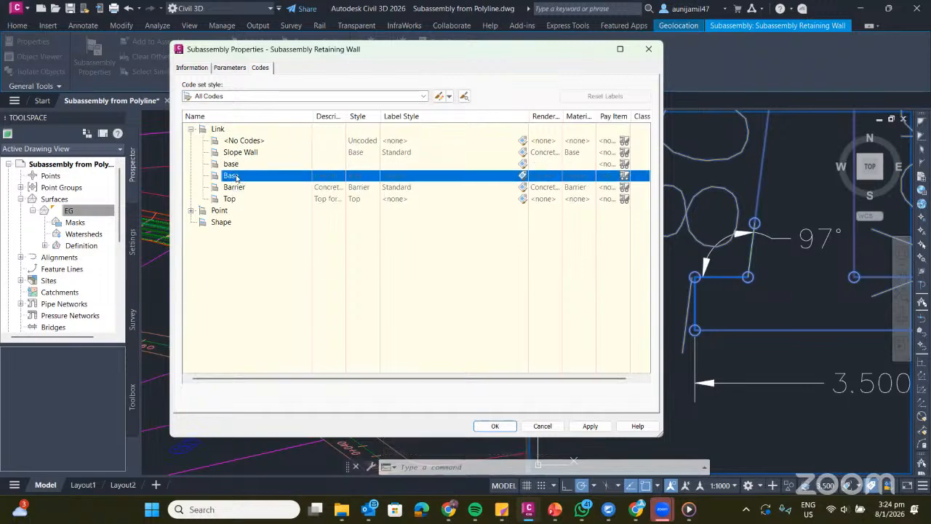
click(238, 164)
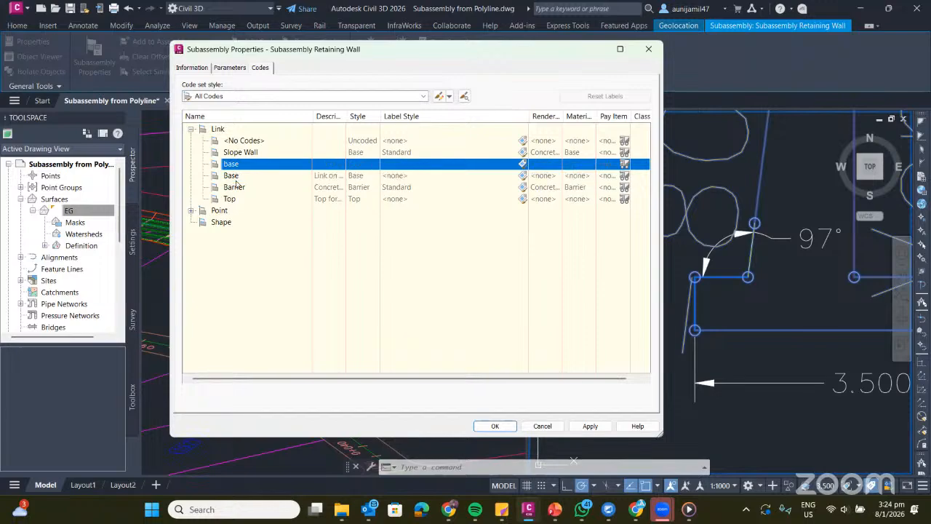
click(239, 176)
click(241, 167)
click(244, 179)
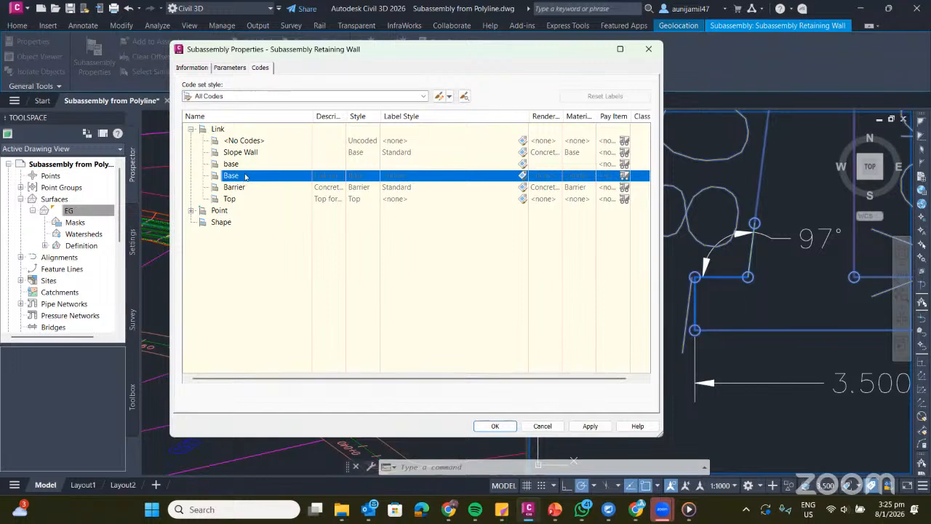
click(239, 169)
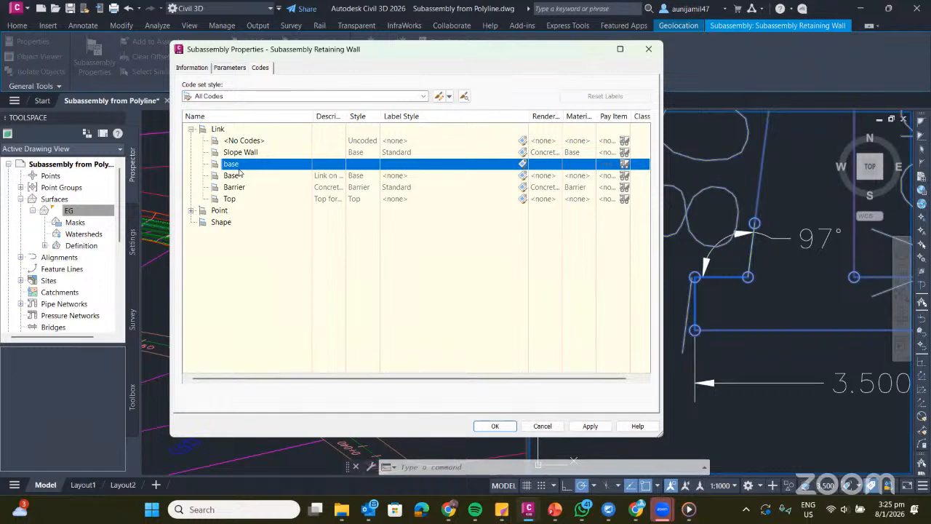
mouse_move(239, 172)
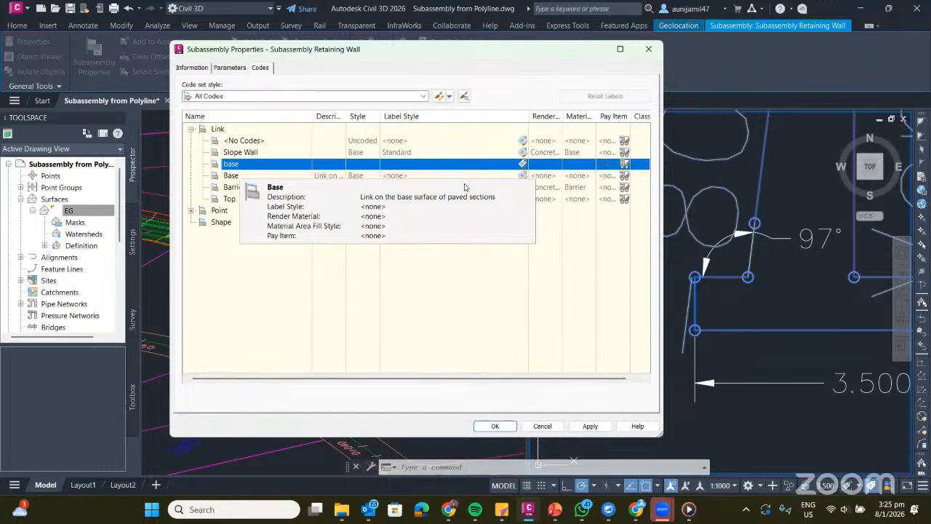
click(649, 53)
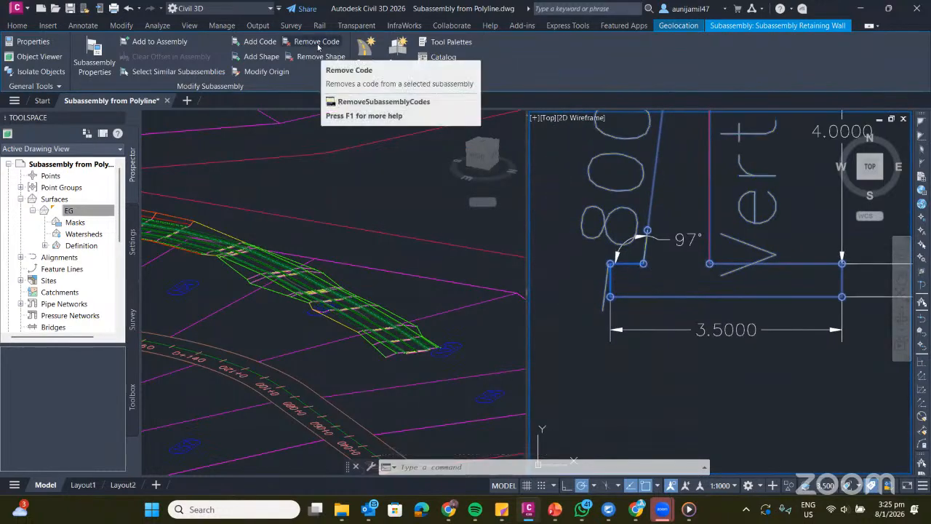
Remove the lowercase base code from the footing's end link and short top link on the sloping-face side.
click(318, 48)
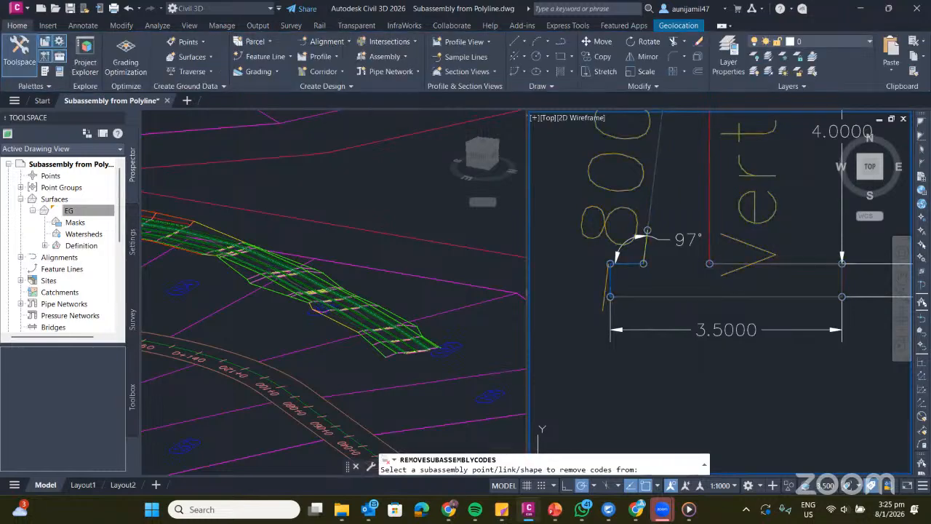
scroll(621, 286, up, 2)
click(625, 303)
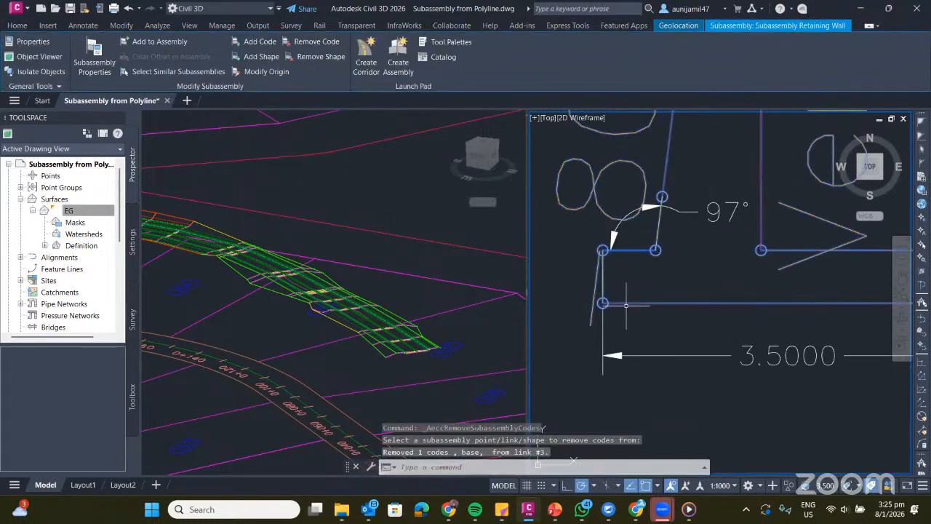
key(Return)
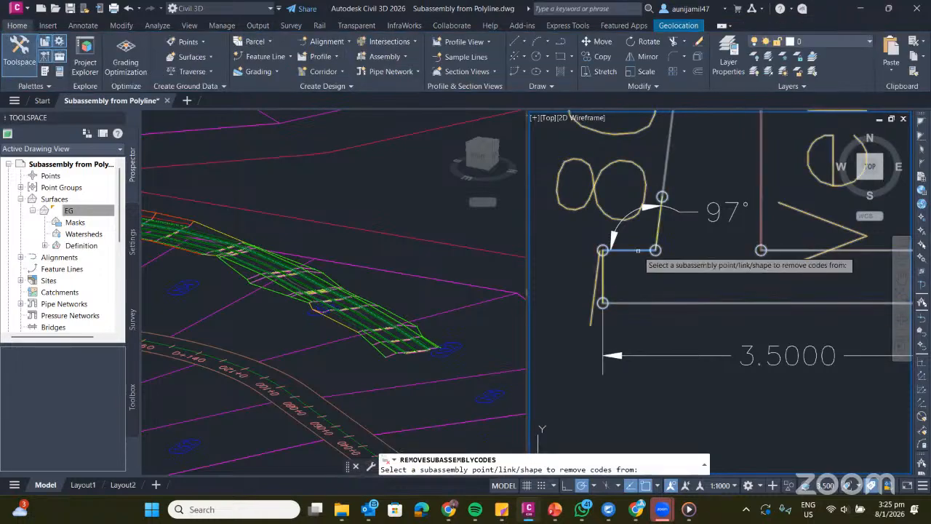
click(629, 250)
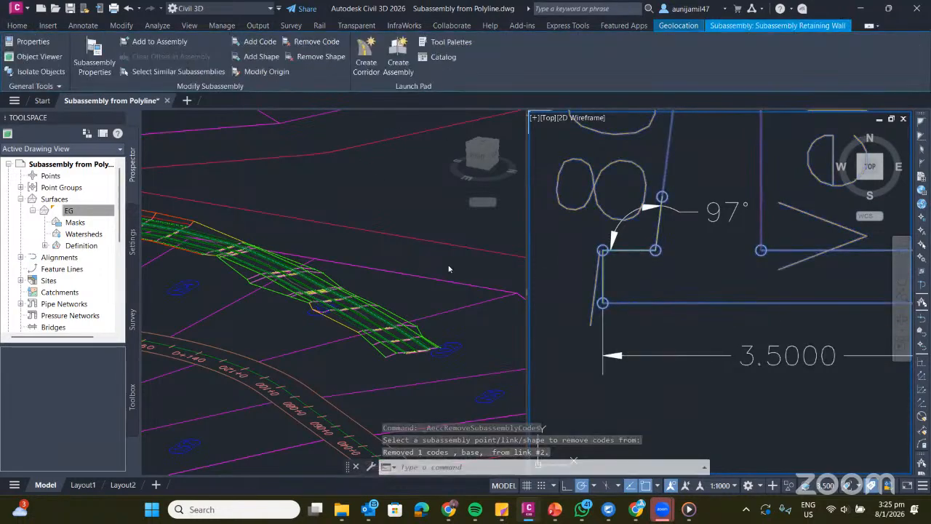
Add the code Base to the vertical link at the footing's end on the sloping-face side.
click(255, 42)
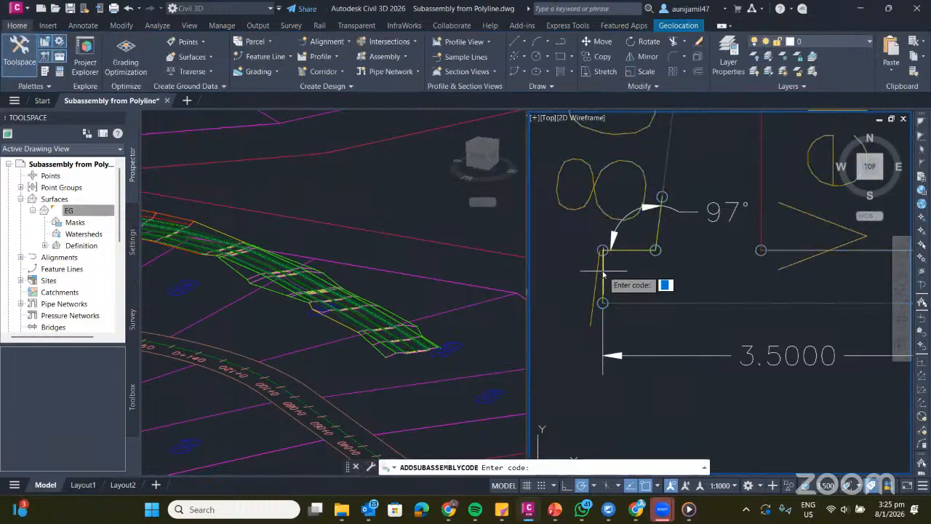
text(Base)
key(Return)
click(618, 282)
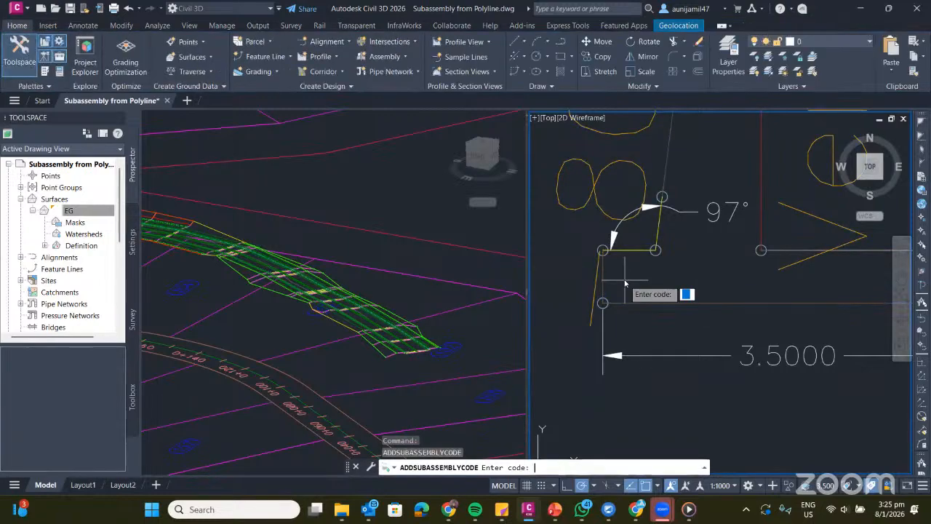
Add the code Base to the short horizontal link on top of the footing beside the wall's sloping face.
text(Base)
key(Return)
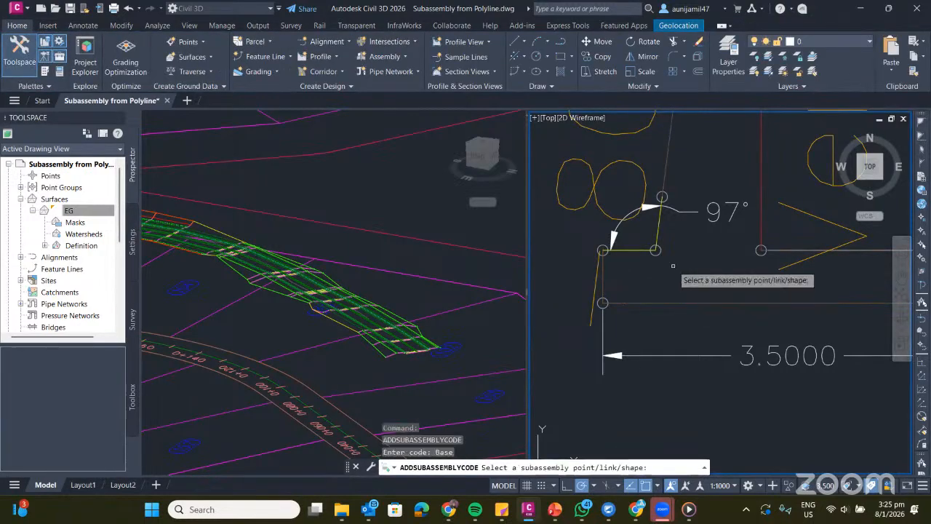
key(Return)
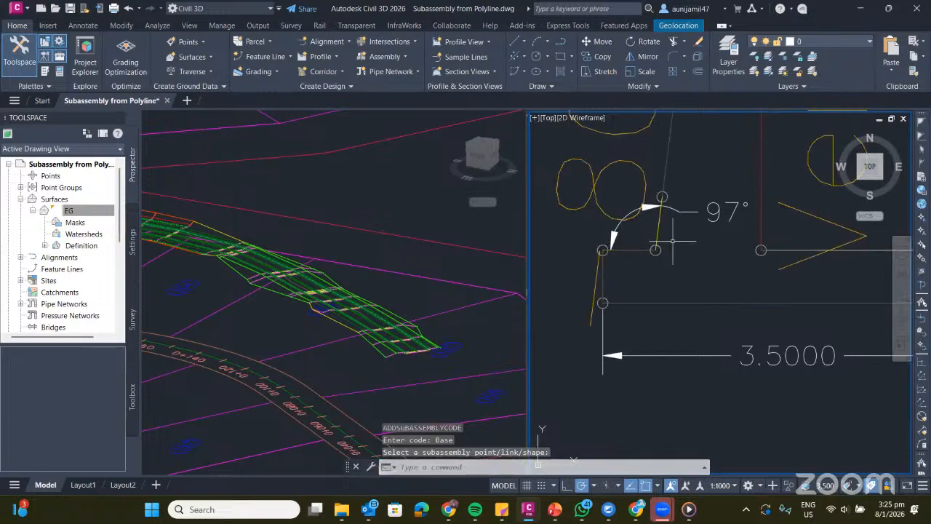
Add the code Slope Wall to the short link at the foot of the wall's sloping face.
scroll(613, 246, up, 6)
middle_drag(610, 236, 627, 276)
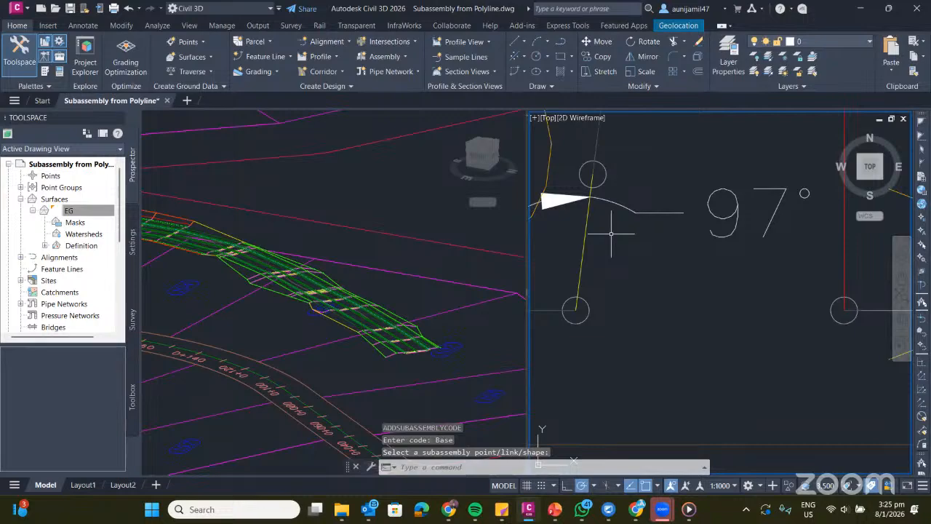
scroll(611, 233, down, 3)
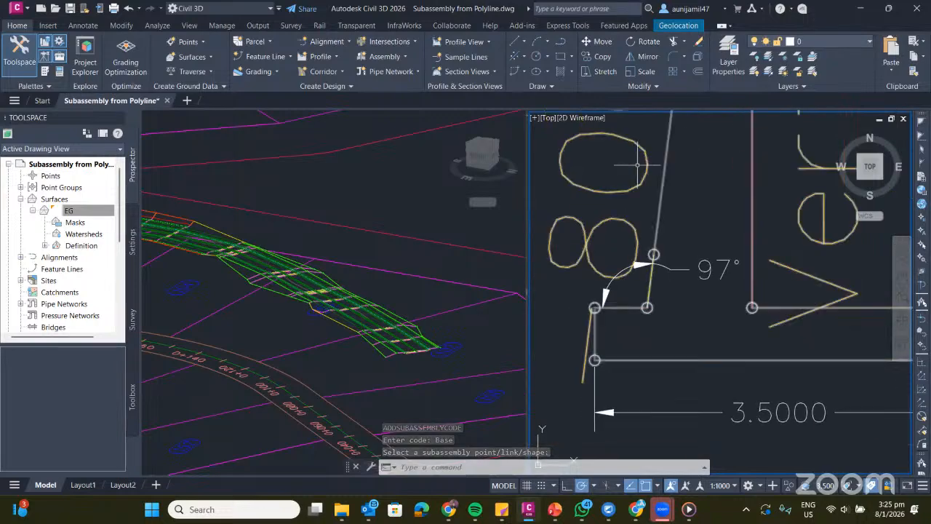
middle_drag(622, 175, 644, 255)
scroll(641, 248, down, 4)
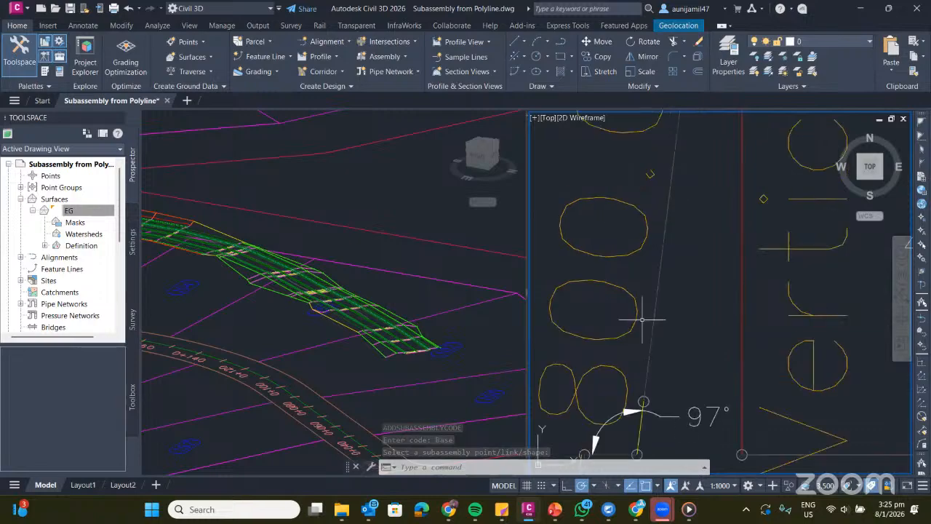
text(Slop)
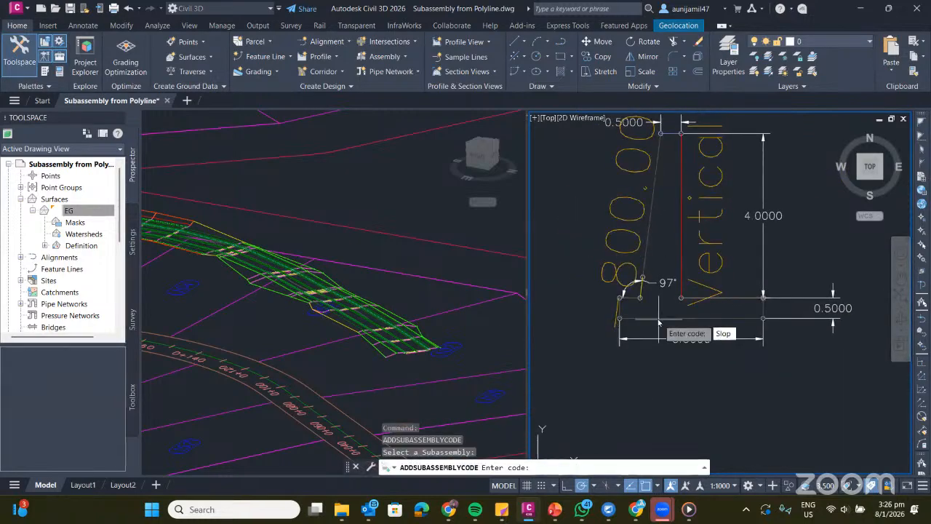
text(e Wall)
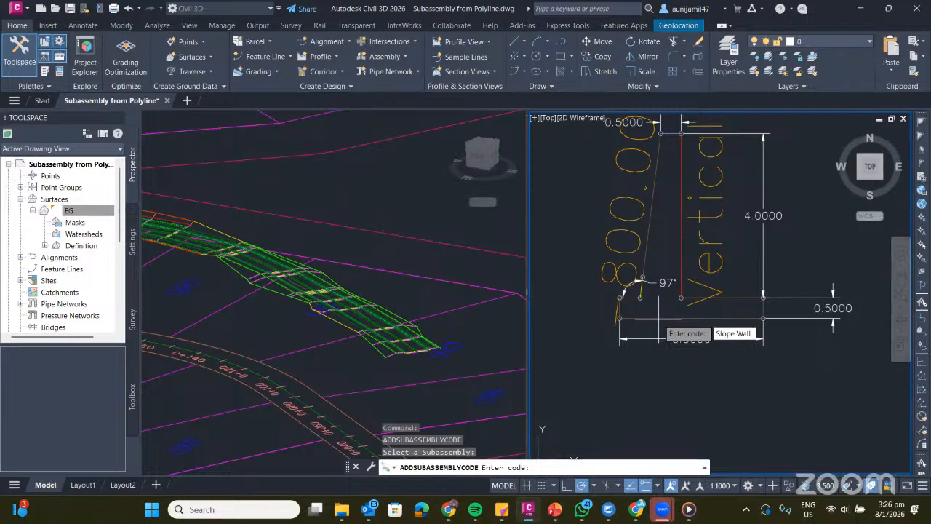
key(Return)
scroll(644, 290, up, 4)
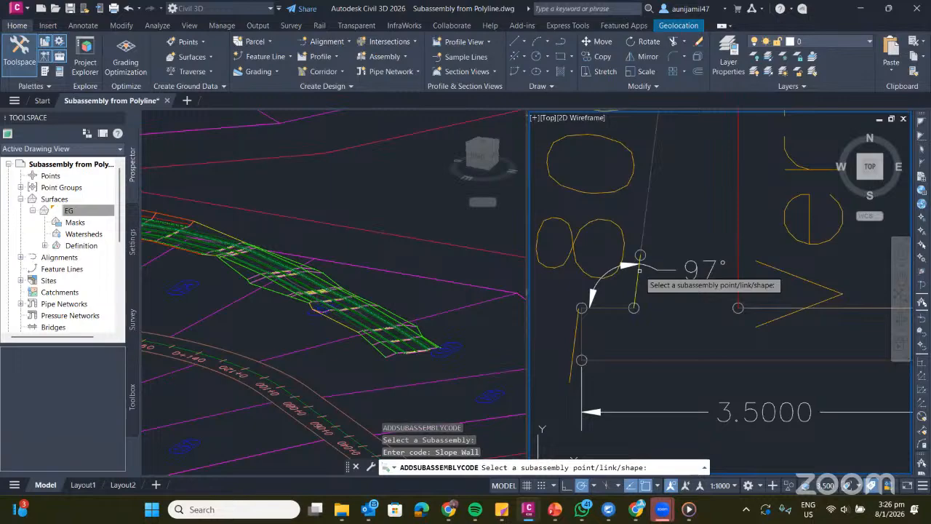
click(640, 270)
scroll(608, 255, down, 4)
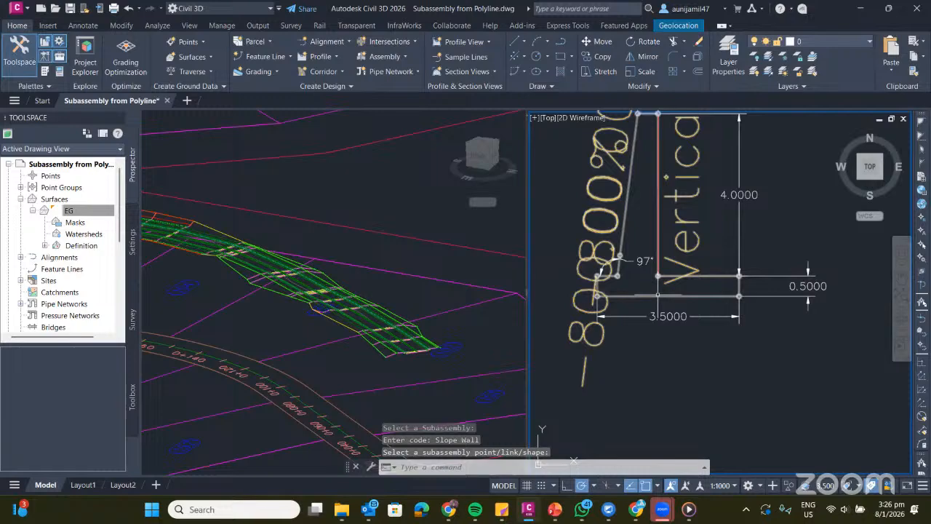
Add the code 1 to the footing's upper corner point on the sloping-face side.
scroll(616, 273, up, 5)
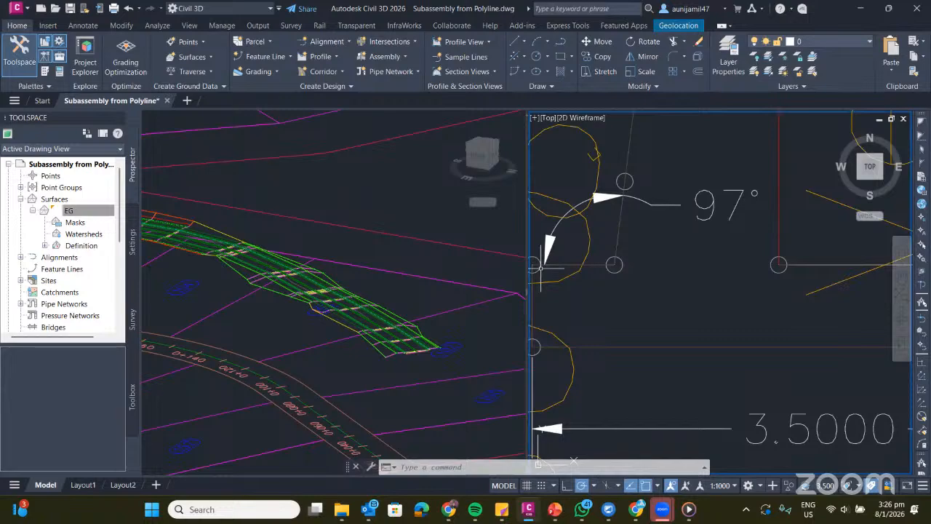
scroll(540, 267, down, 4)
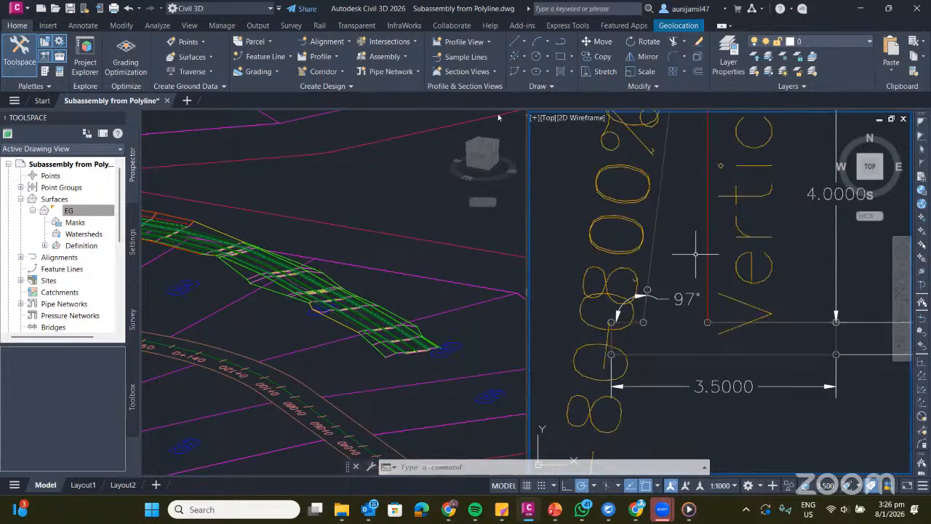
click(665, 233)
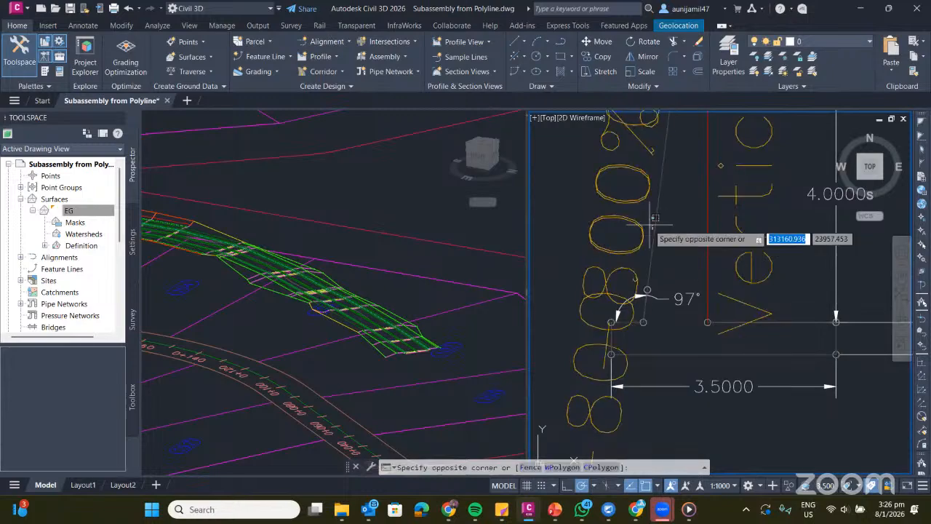
click(655, 217)
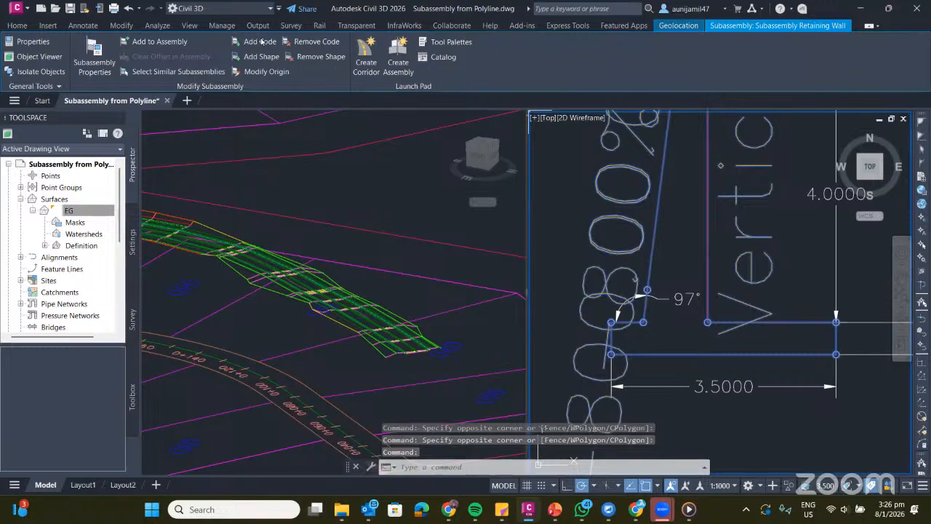
scroll(605, 349, up, 2)
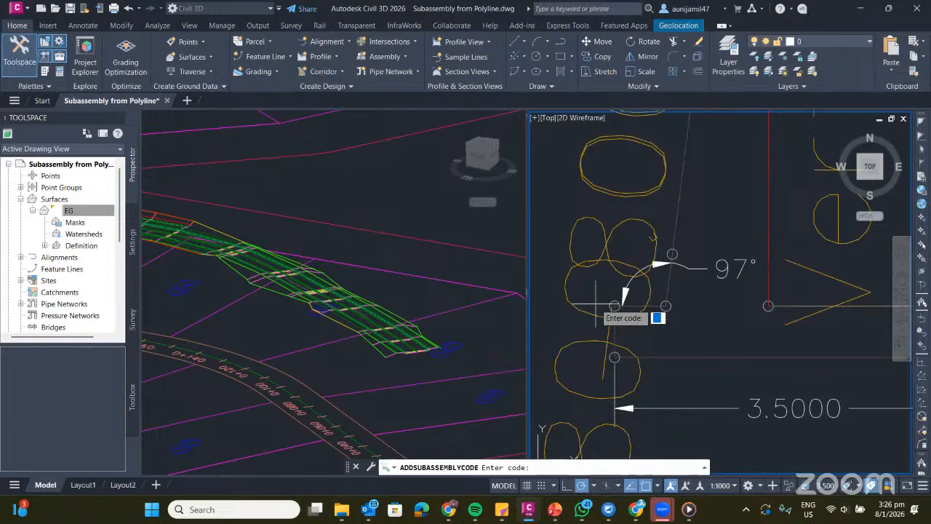
scroll(596, 306, up, 1)
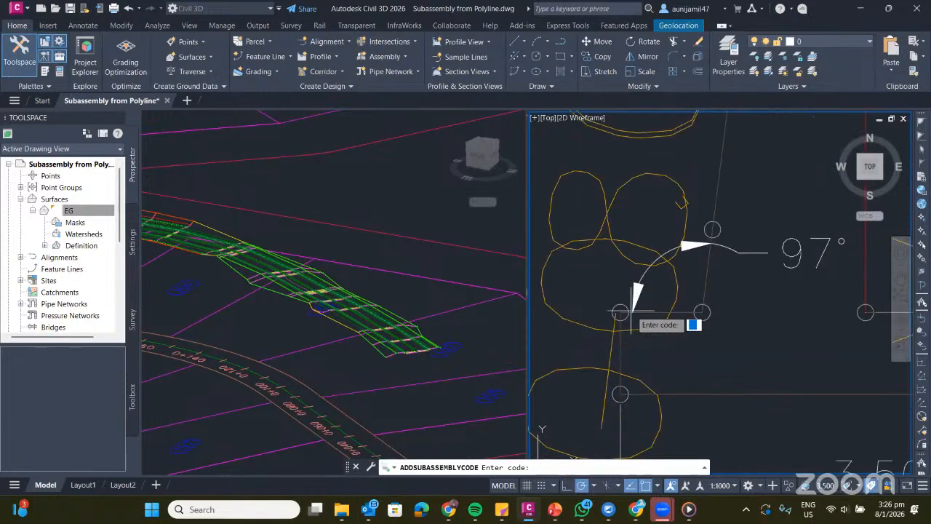
text(1)
key(Return)
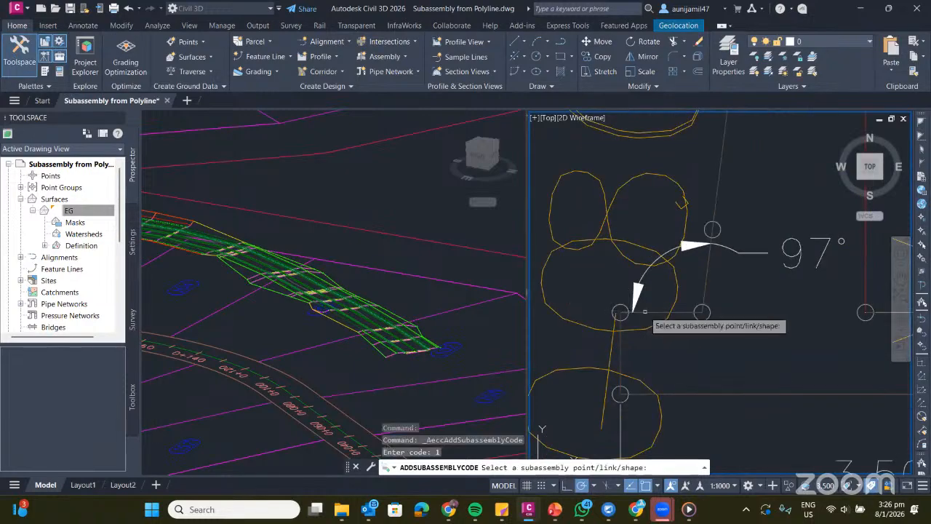
scroll(642, 313, up, 3)
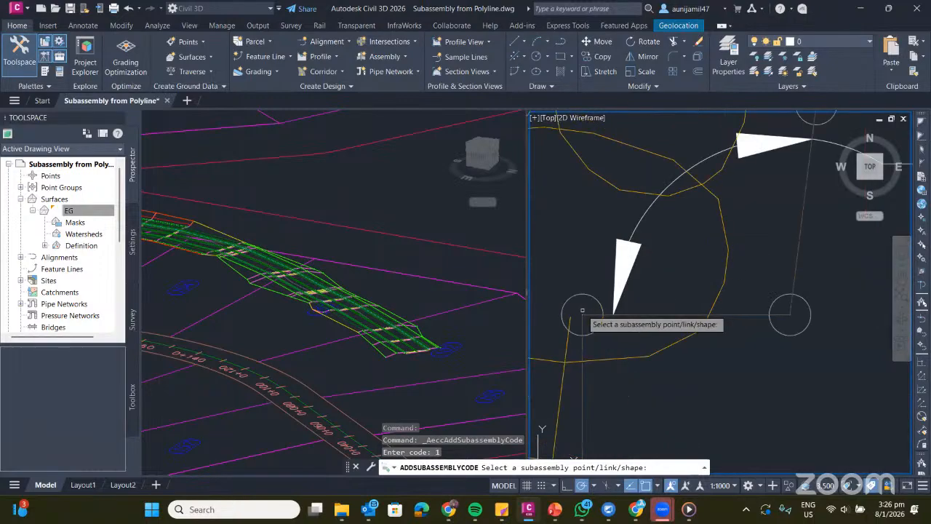
scroll(574, 294, down, 5)
scroll(574, 294, up, 5)
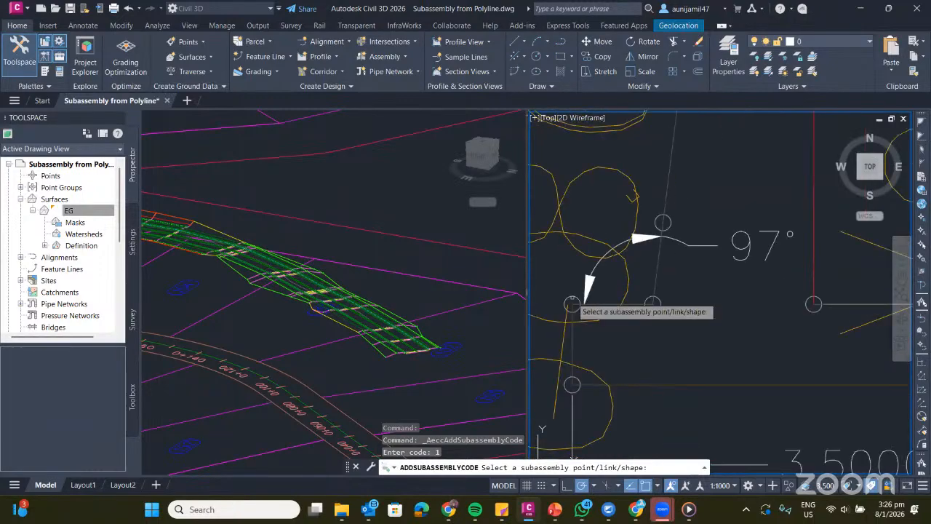
key(Escape)
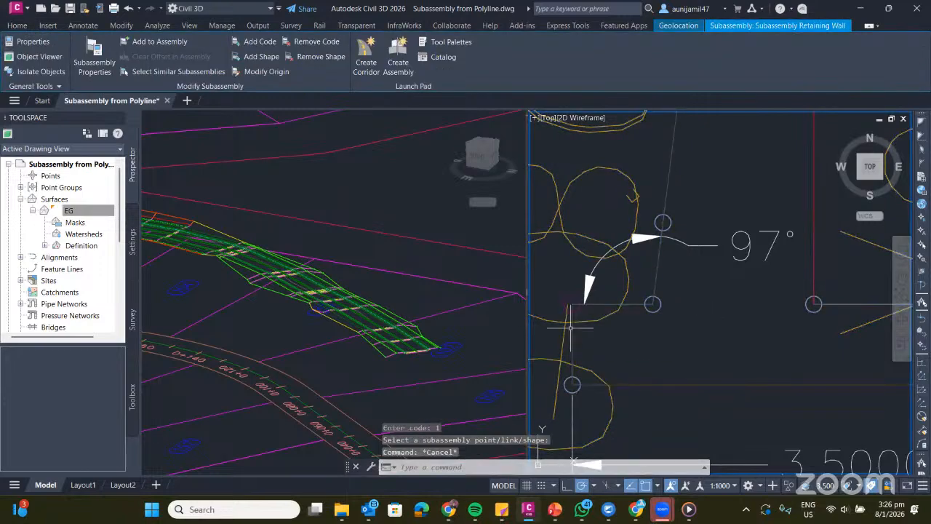
Add the code 2 to the footing's lower corner point on the sloping-face side.
scroll(564, 314, up, 5)
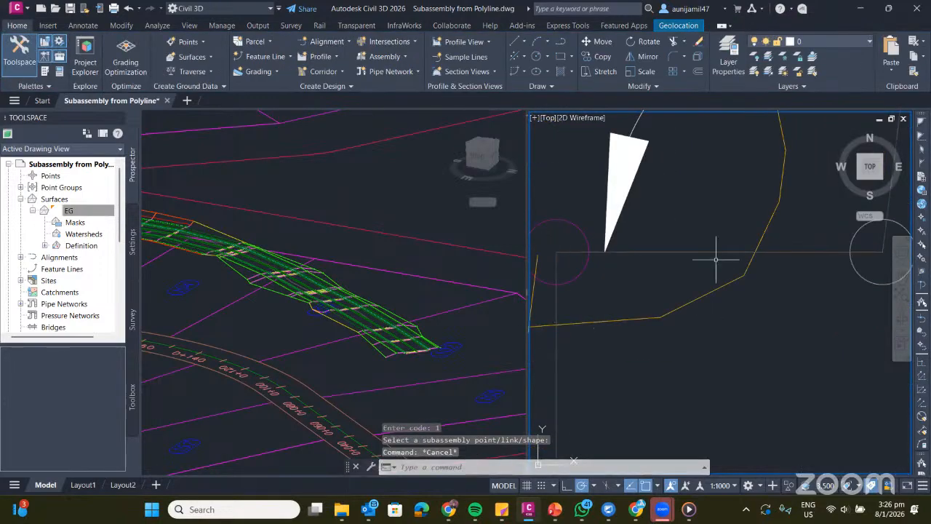
scroll(715, 259, down, 4)
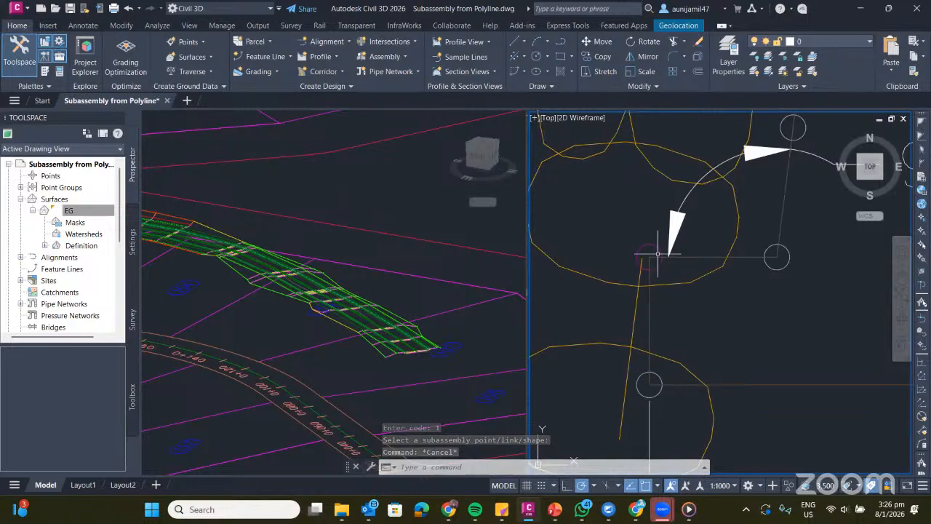
scroll(658, 255, down, 3)
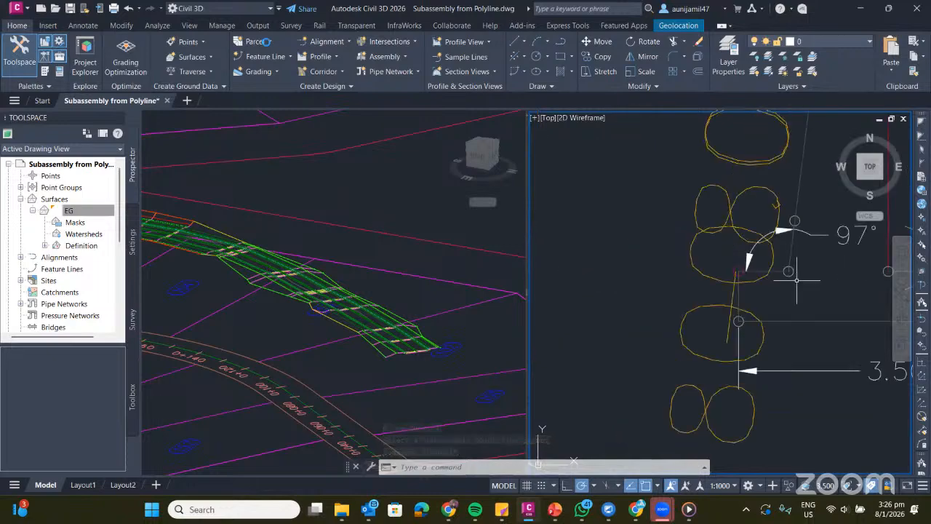
click(717, 208)
click(255, 42)
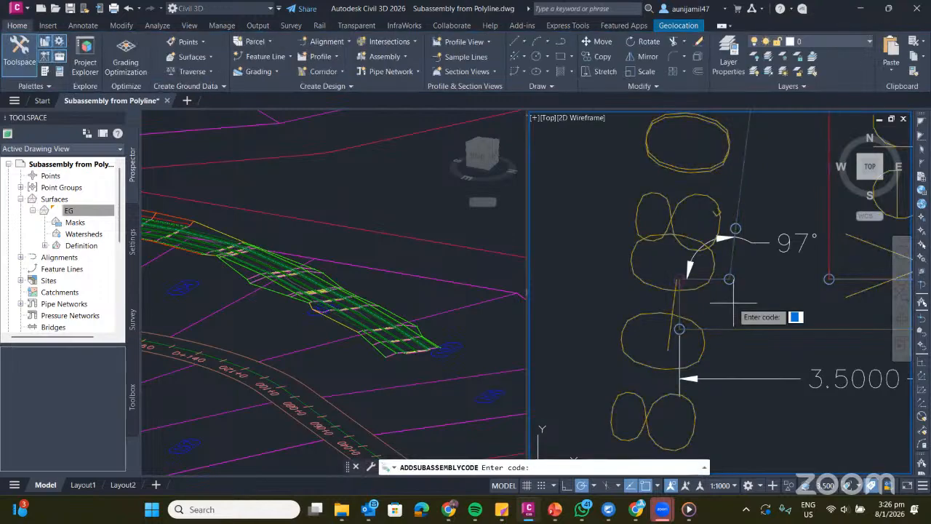
text(2)
key(Return)
scroll(721, 332, up, 4)
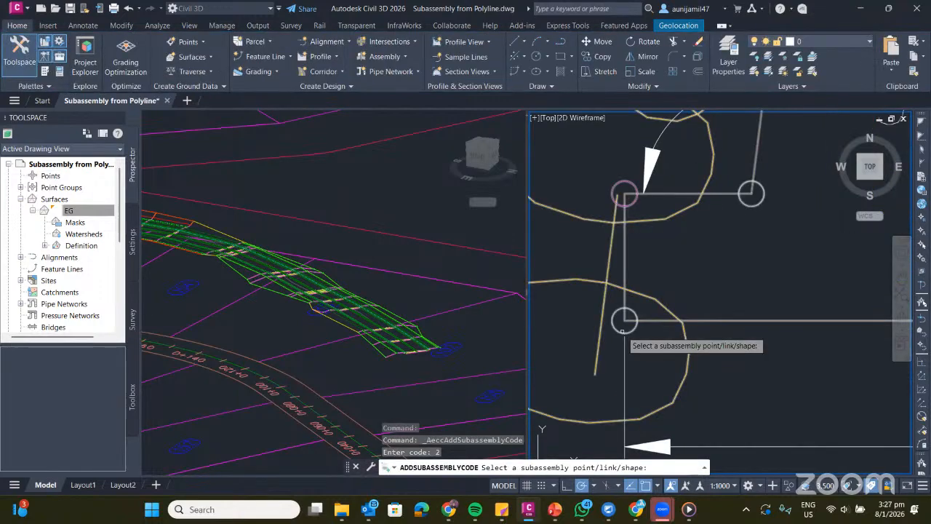
click(623, 329)
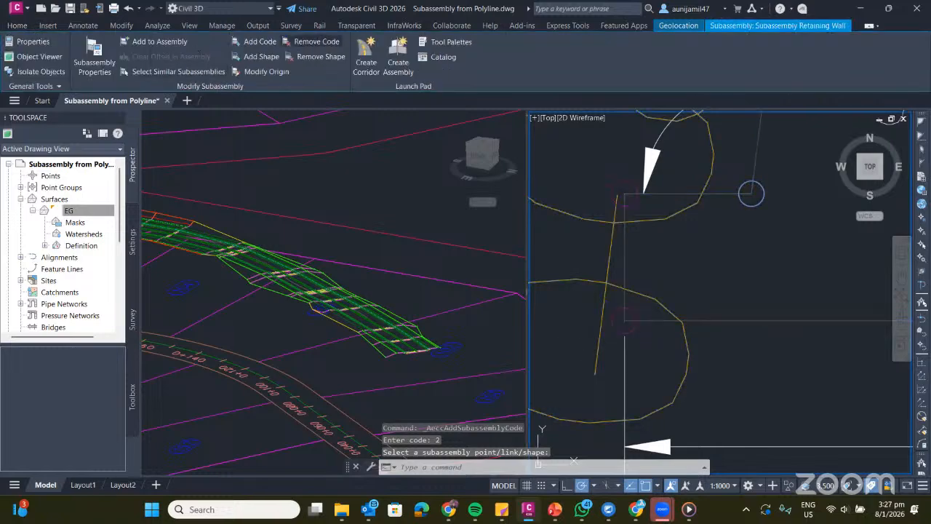
Add the code 3 to the point where the wall's sloping face meets the top of the footing.
key(Return)
middle_drag(744, 259, 633, 278)
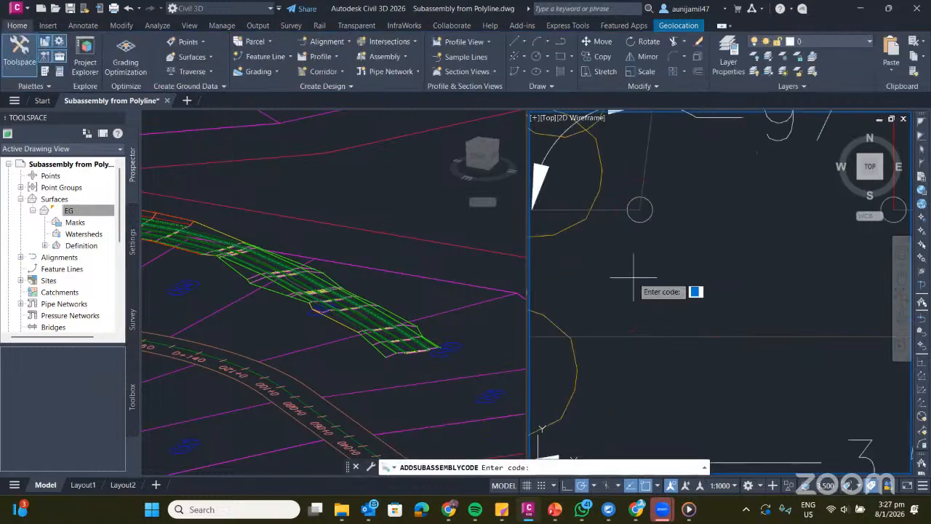
text(3)
key(Return)
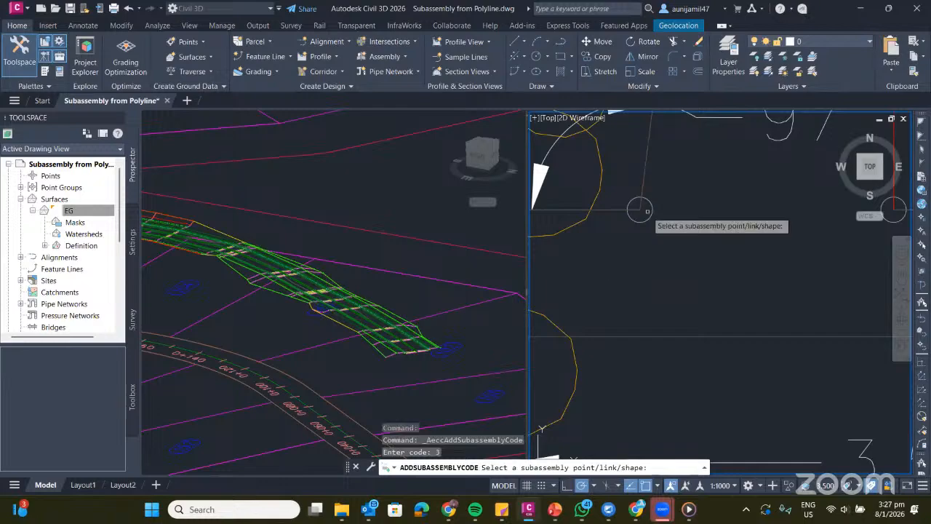
scroll(647, 211, up, 3)
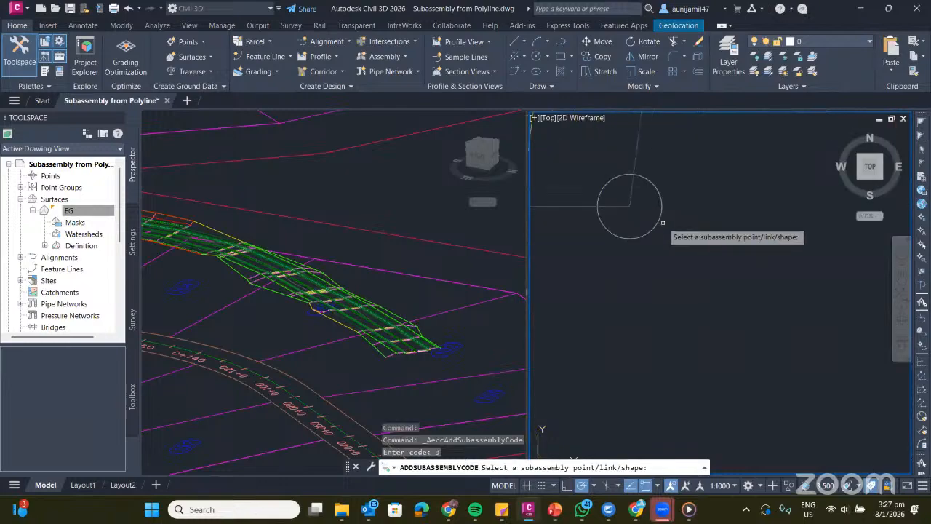
scroll(657, 219, down, 3)
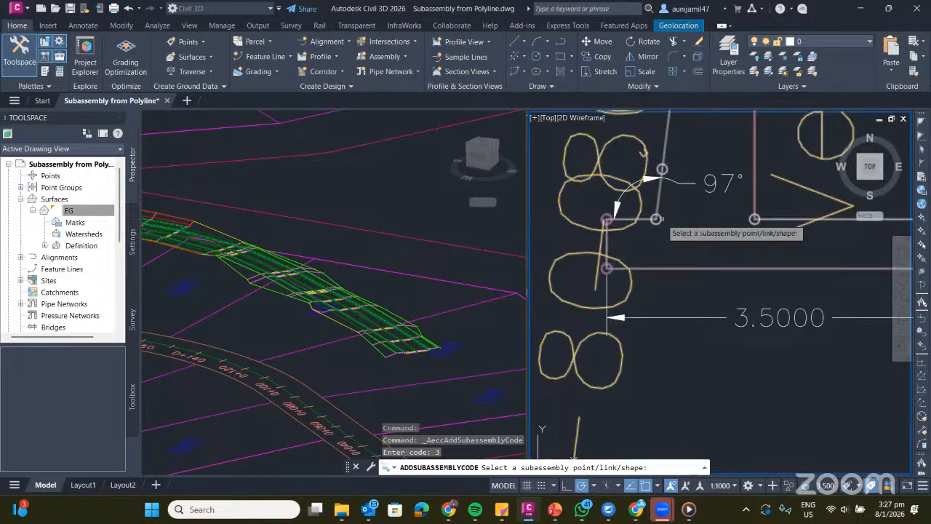
scroll(656, 219, up, 1)
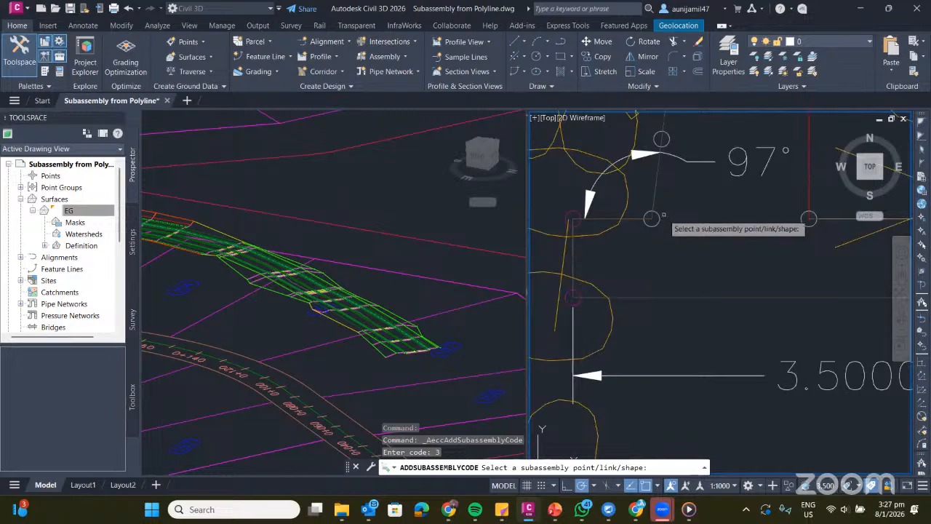
click(657, 219)
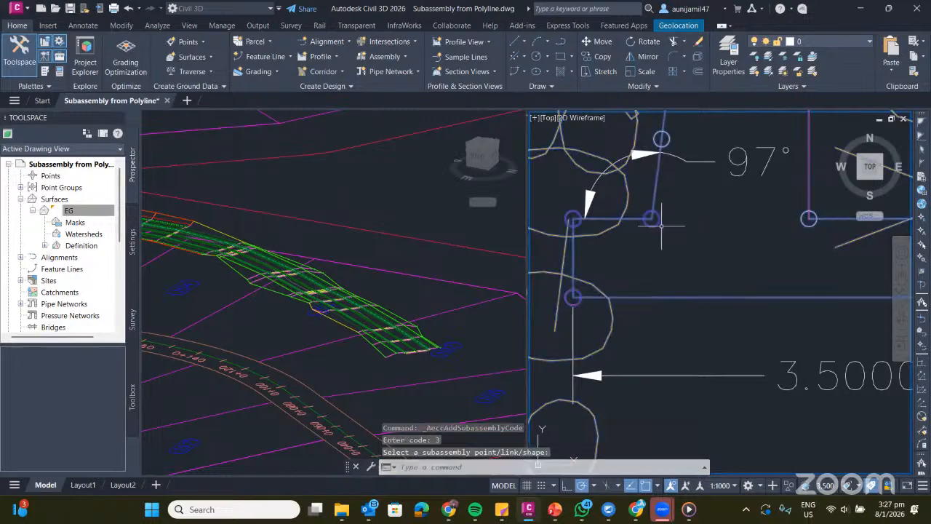
Add the code 4 to the point where the wall's vertical face meets the top of the footing.
scroll(648, 198, up, 5)
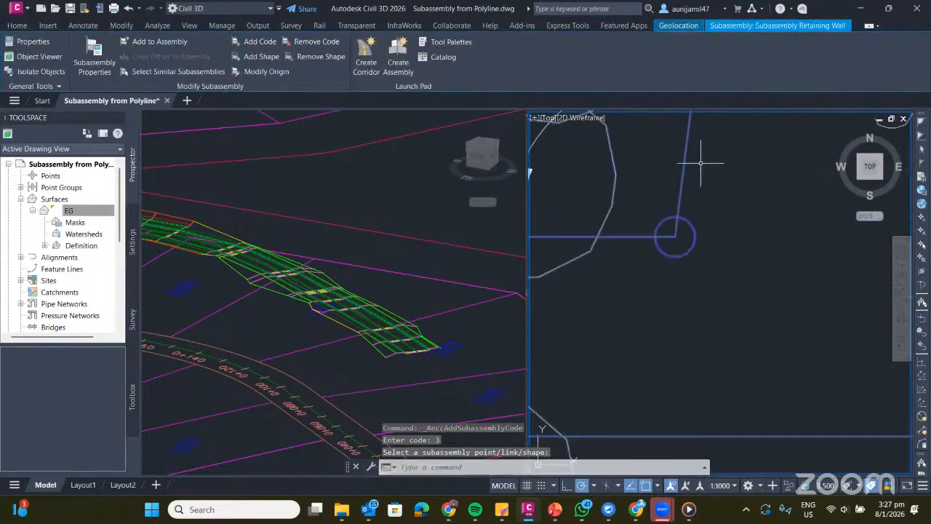
scroll(707, 174, down, 4)
middle_drag(704, 188, 583, 230)
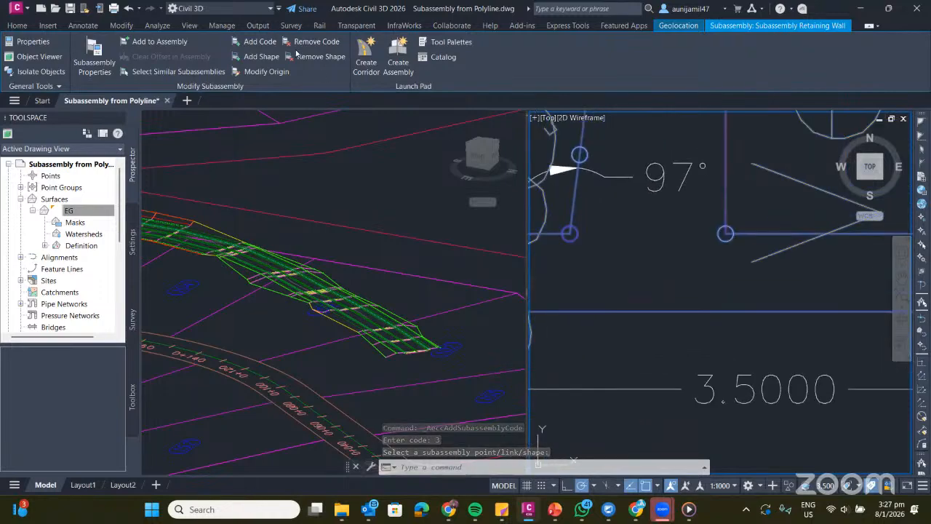
click(269, 43)
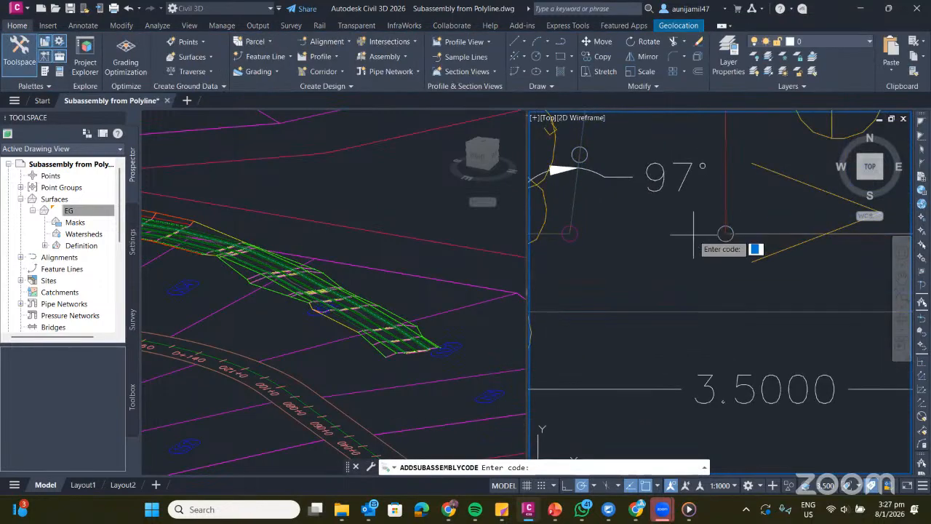
text(4)
key(Return)
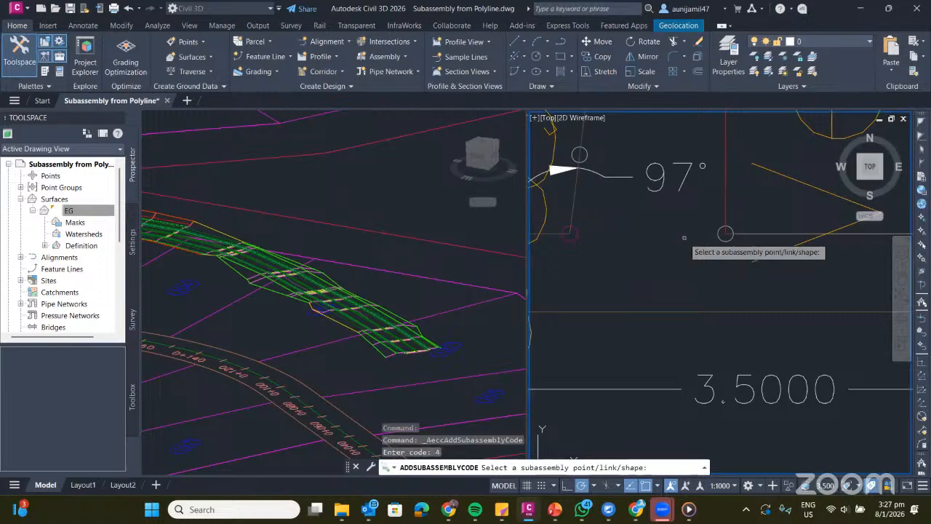
click(720, 235)
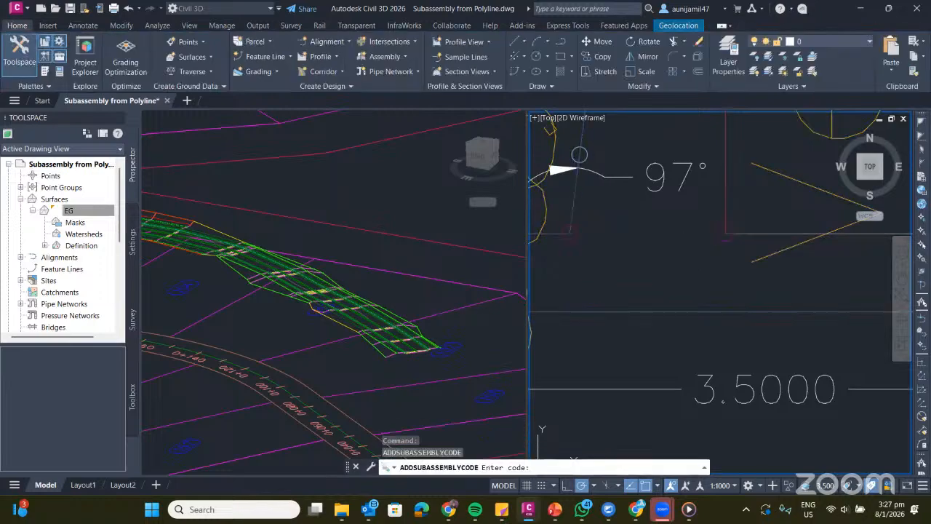
Add the code 5 to the footing's upper corner point on the vertical-face side.
scroll(760, 350, down, 3)
scroll(734, 300, up, 3)
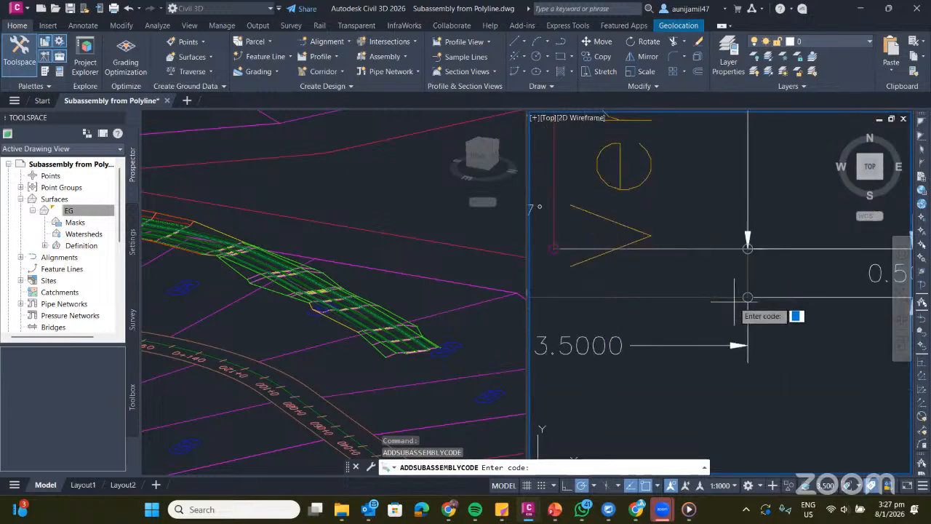
text(5)
key(Return)
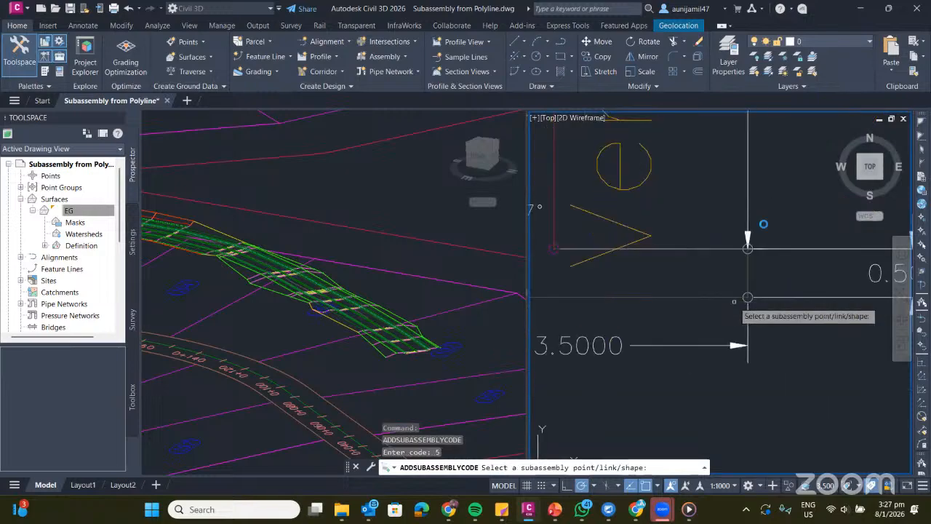
scroll(734, 300, up, 2)
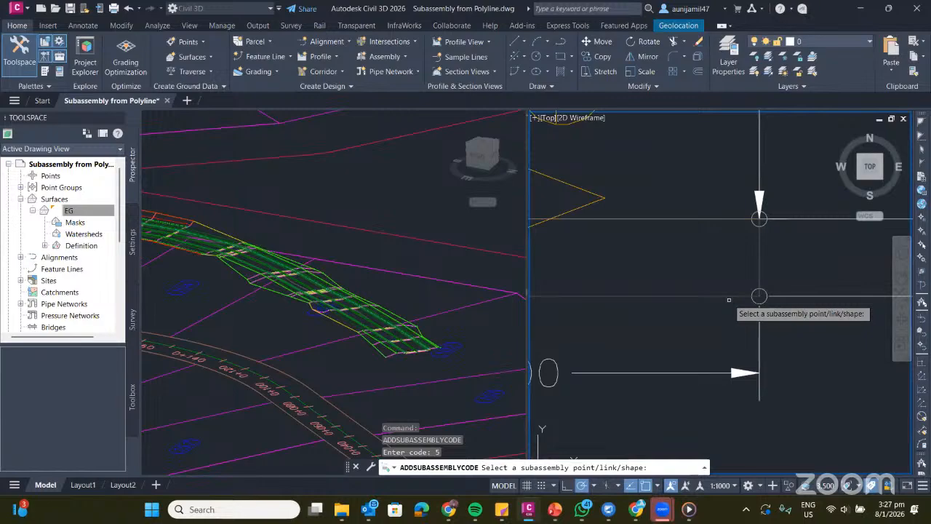
click(759, 219)
Add the code 6 to the footing's lower corner point on the vertical-face side.
text(6)
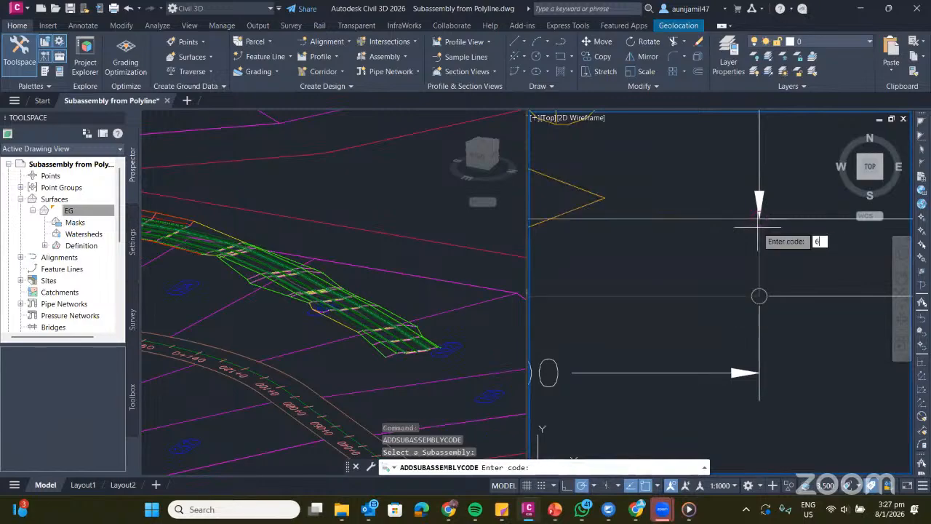
key(Return)
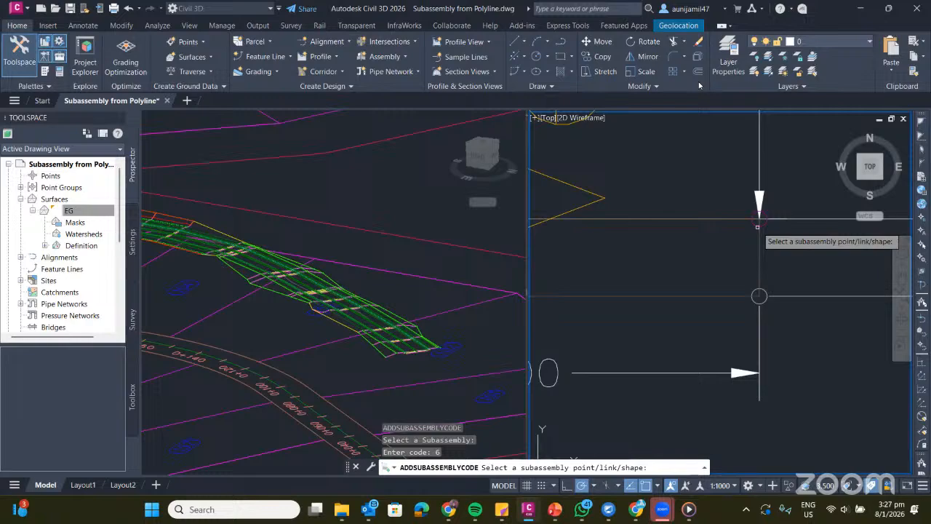
click(759, 296)
Add the code 7 to the wall's top corner point on the vertical-face side.
middle_drag(665, 246, 881, 449)
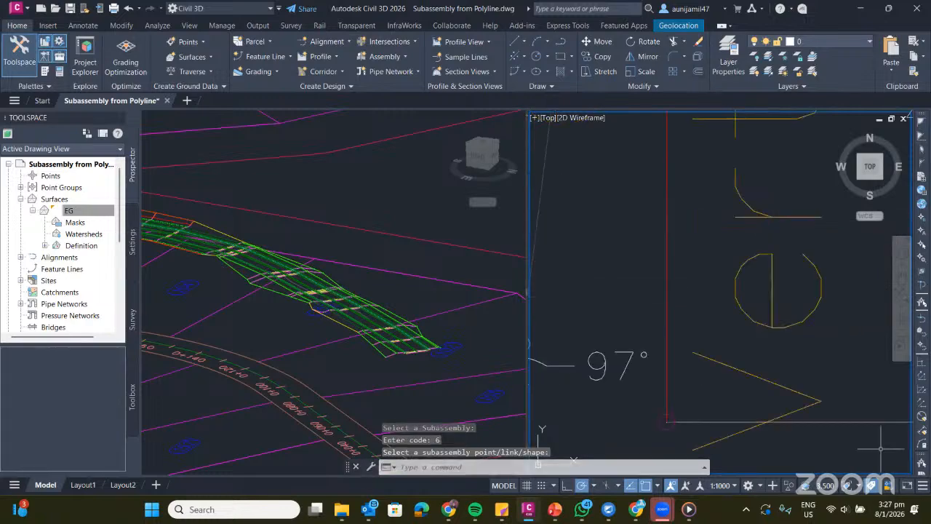
scroll(763, 365, down, 6)
middle_drag(747, 347, 740, 289)
scroll(738, 352, up, 3)
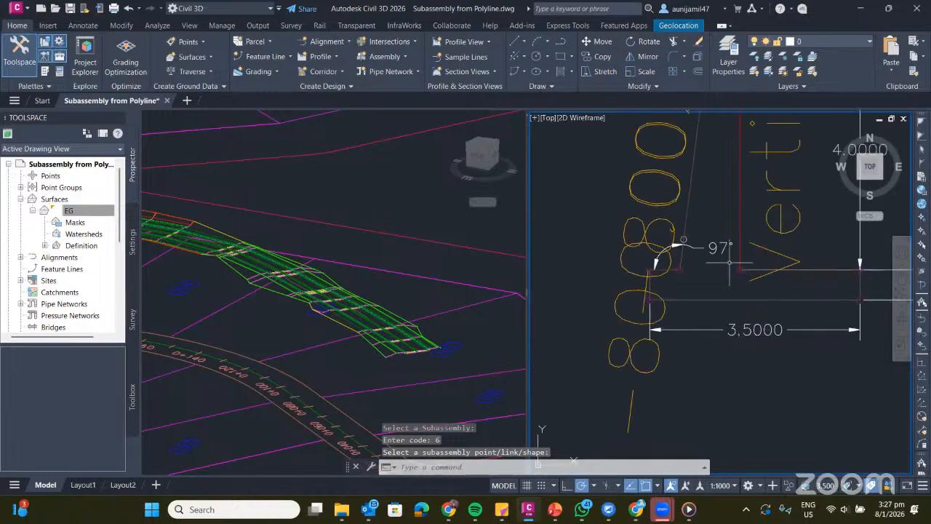
middle_drag(752, 146, 743, 324)
scroll(749, 273, up, 2)
key(Return)
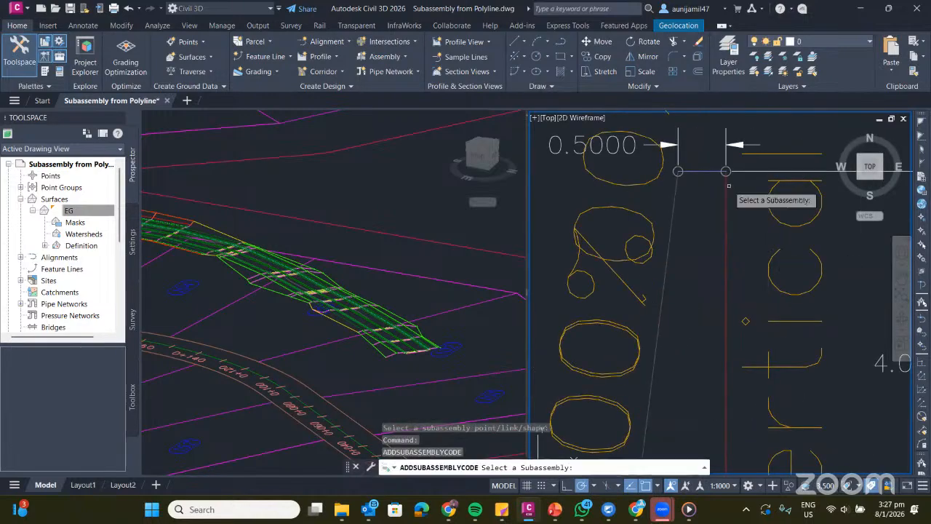
click(726, 171)
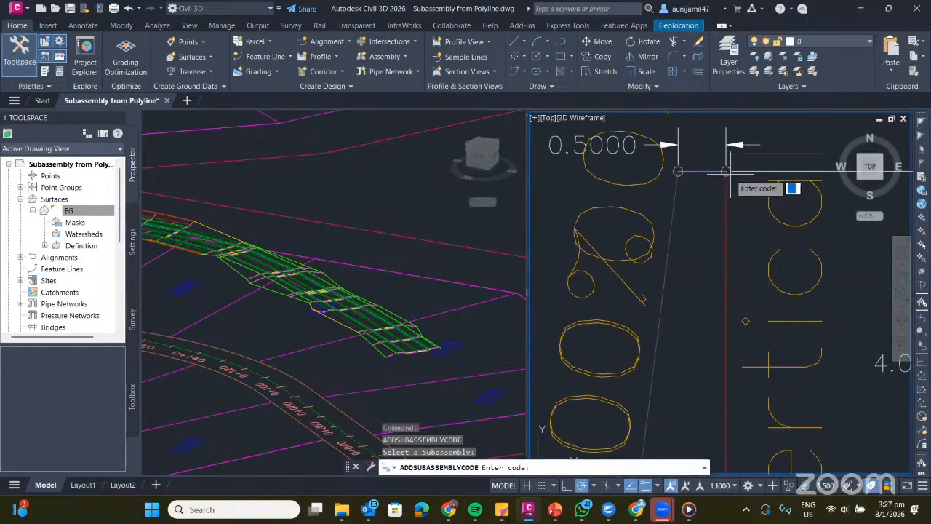
scroll(726, 172, up, 4)
text(7)
key(Return)
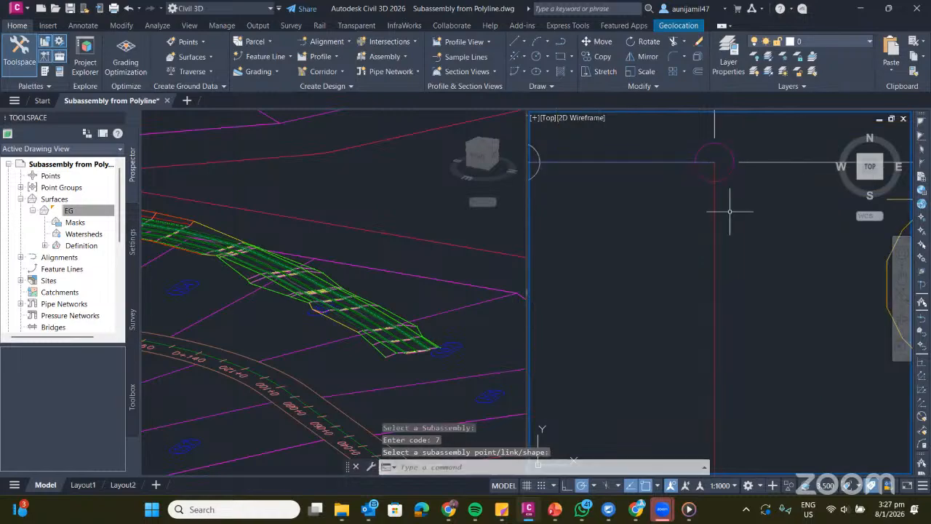
click(730, 212)
Add the code 8 to the wall's top corner point on the sloping-face side.
key(Return)
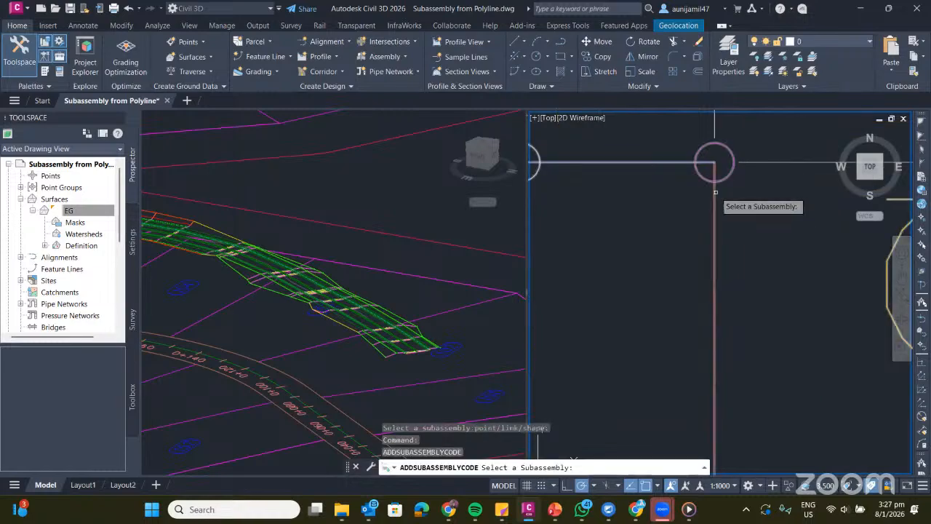
click(716, 192)
text(8)
key(Return)
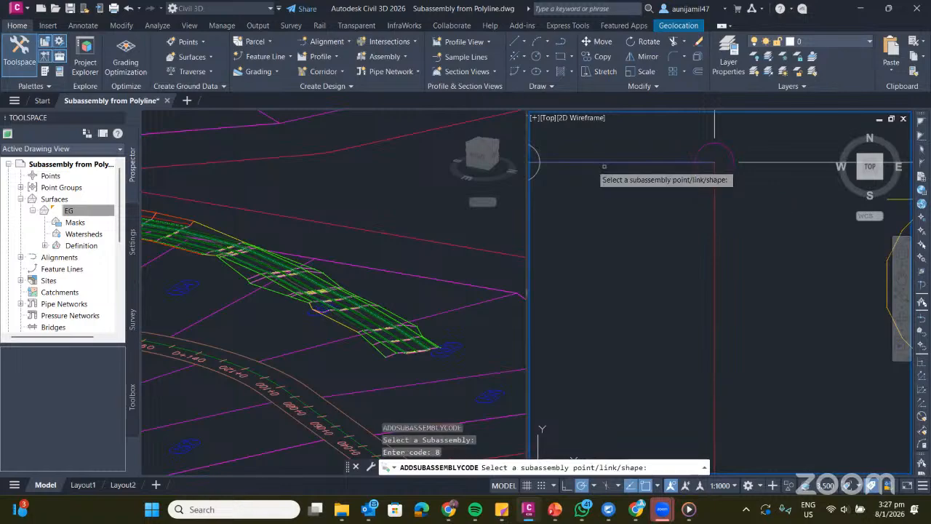
scroll(633, 160, up, 3)
key(Return)
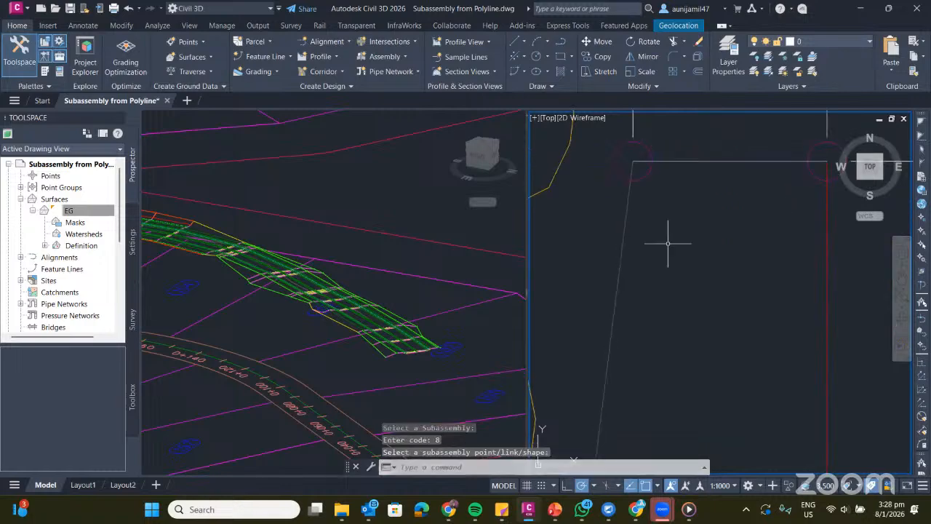
Add a shape to the retaining wall subassembly, bounded by all links of its wall and footing outline.
scroll(665, 243, down, 10)
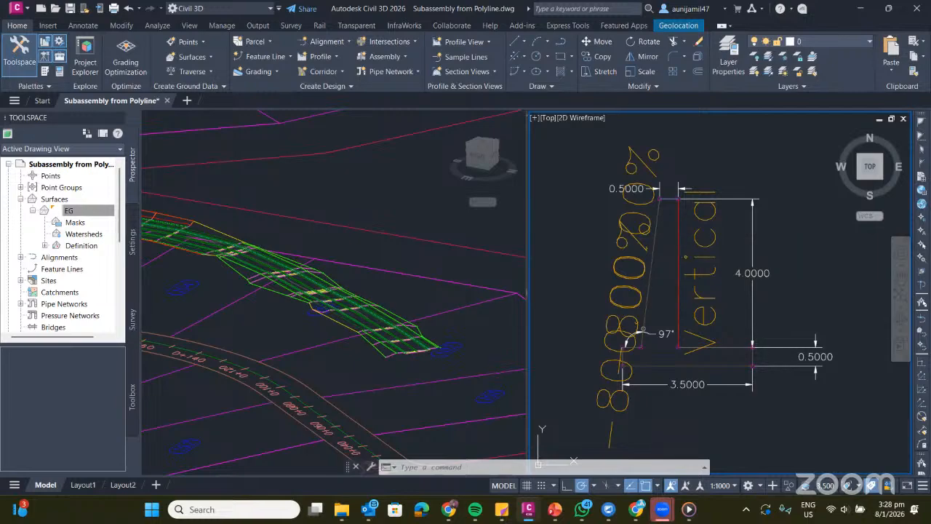
scroll(531, 298, up, 2)
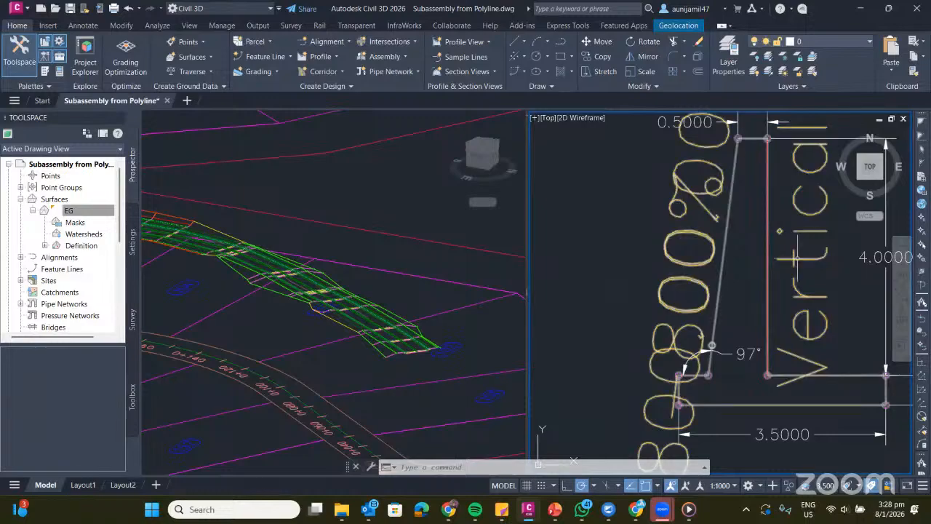
mouse_move(798, 256)
scroll(678, 273, down, 2)
scroll(673, 270, up, 2)
click(679, 352)
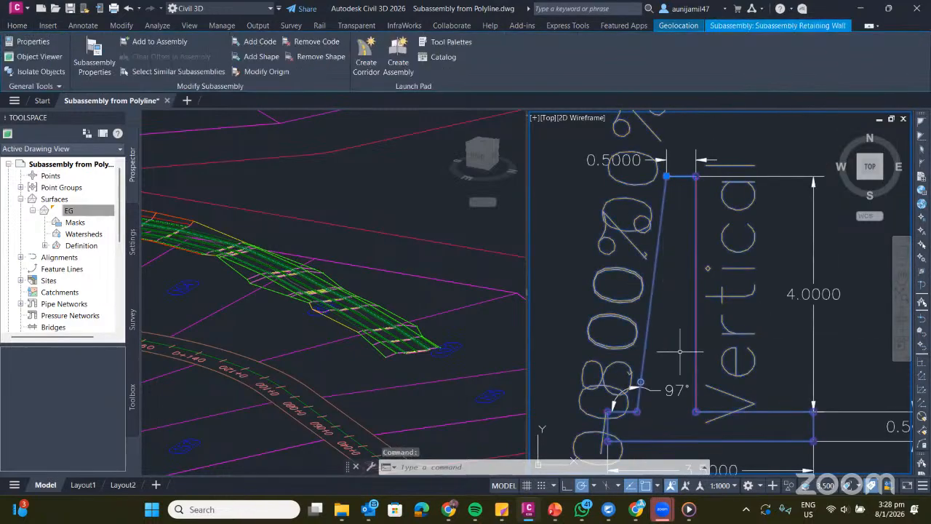
click(253, 57)
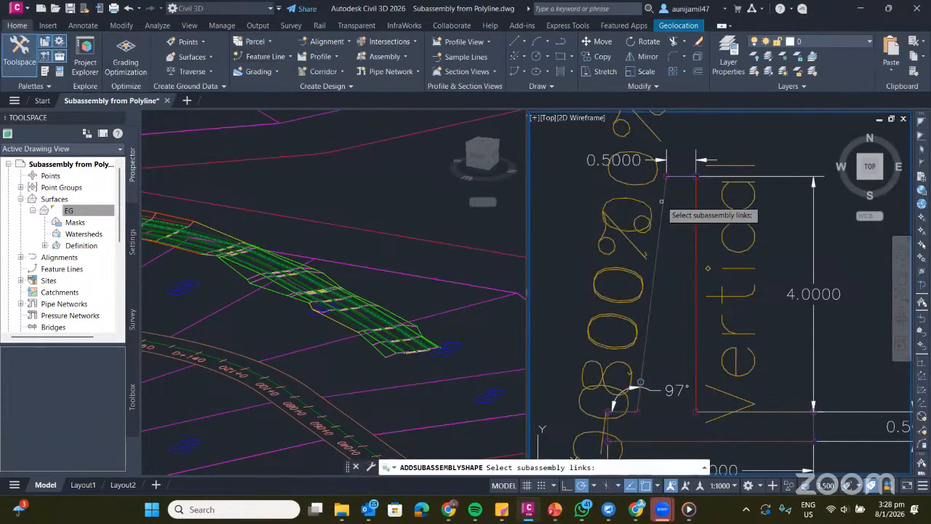
scroll(661, 201, down, 3)
click(610, 153)
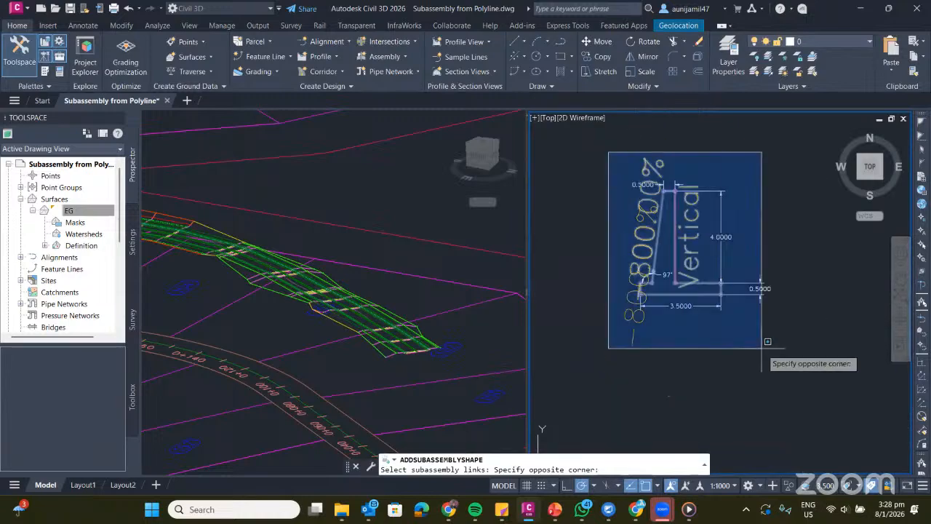
click(767, 351)
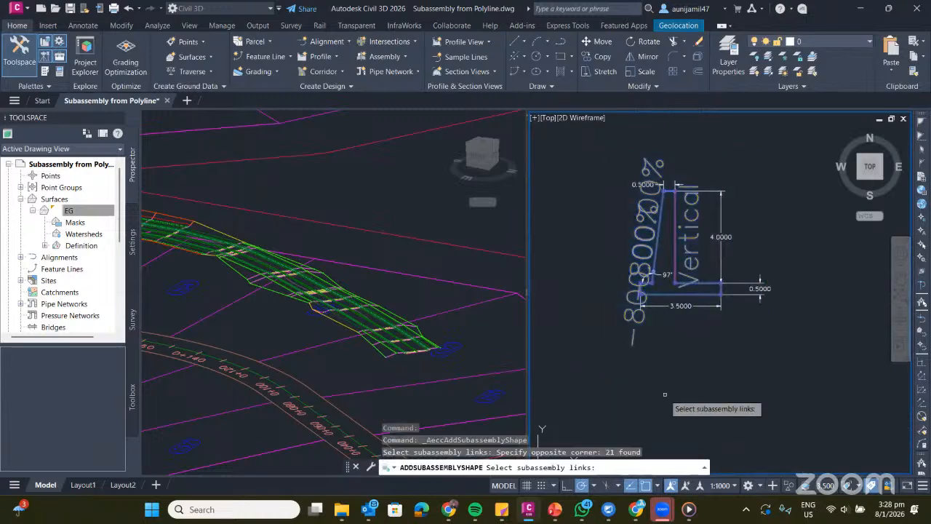
click(806, 366)
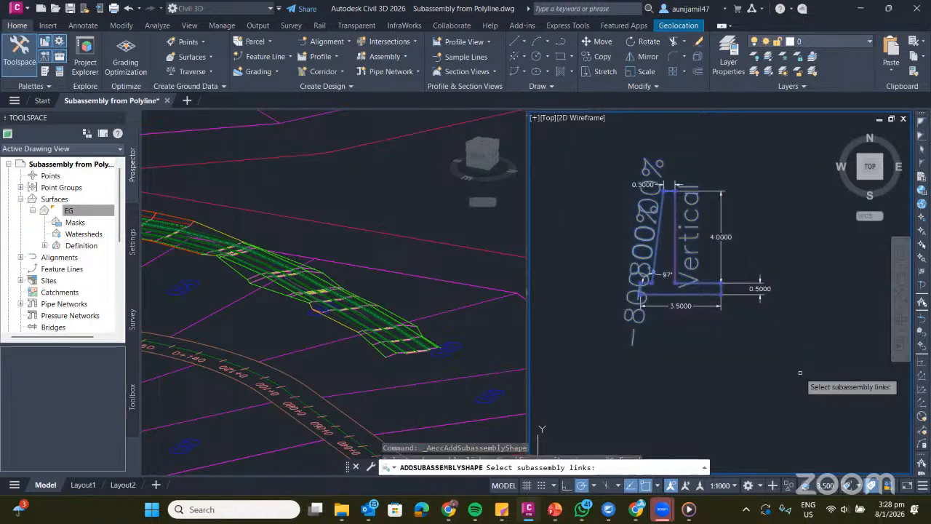
scroll(673, 232, up, 2)
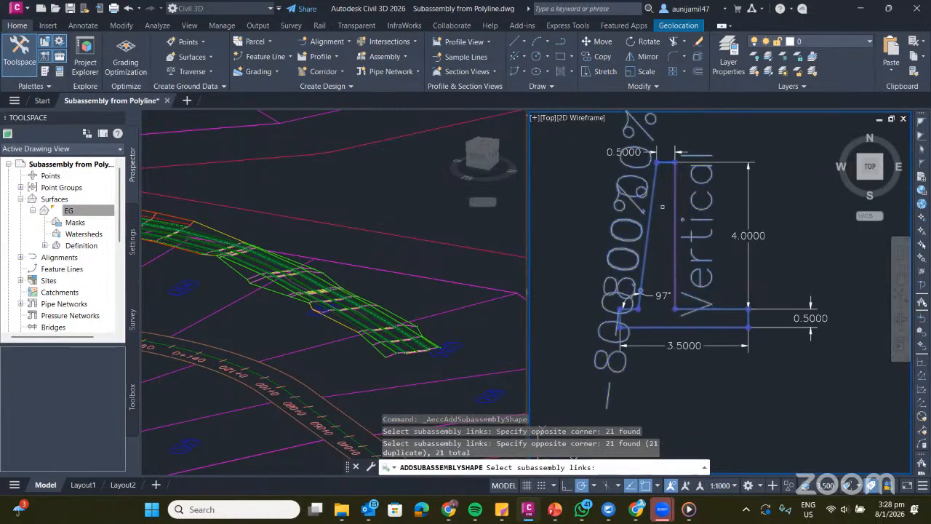
key(Return)
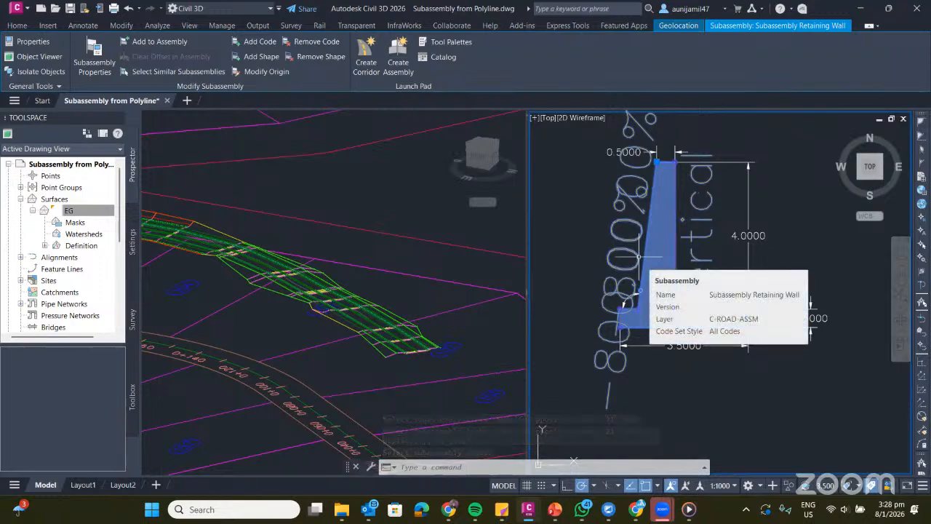
key(Escape)
scroll(648, 268, up, 3)
scroll(648, 240, down, 3)
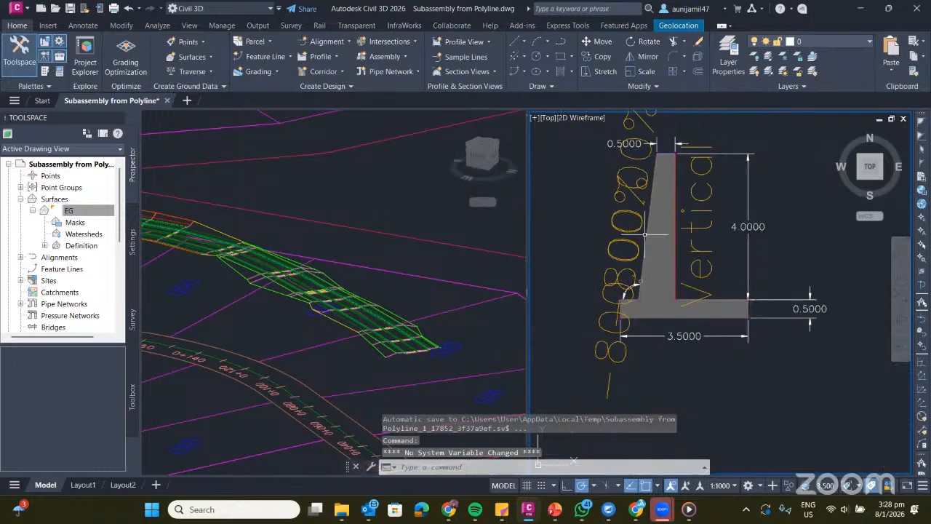
Examine the retaining wall subassembly's shape codes and the shape codes defined in the All Codes code set style.
click(648, 232)
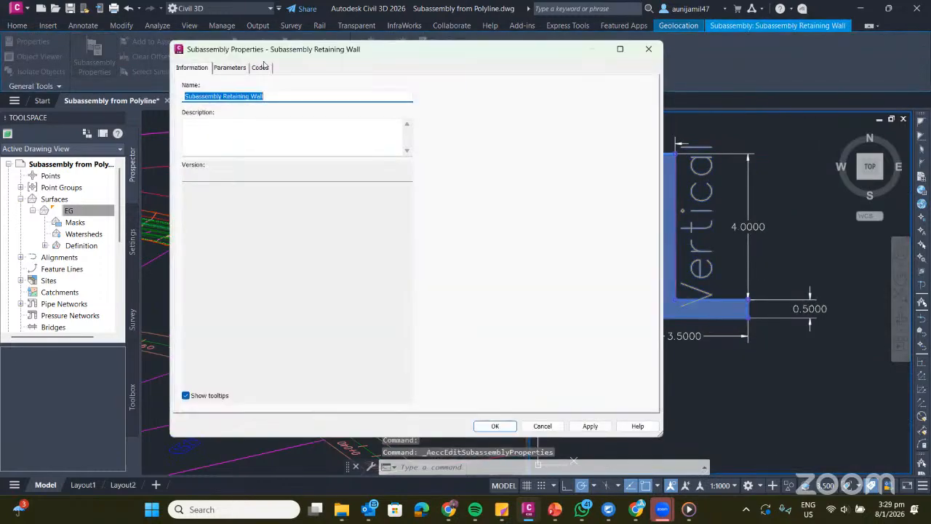
click(259, 67)
click(192, 152)
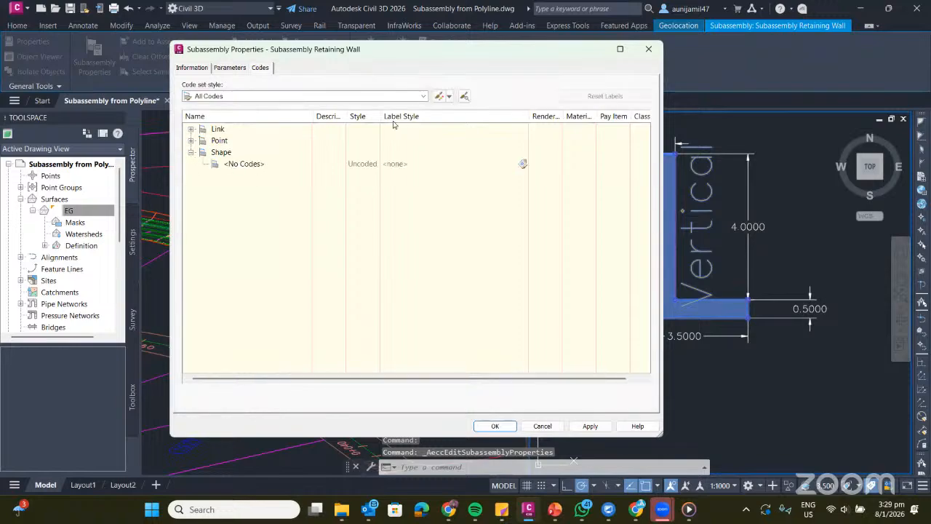
click(449, 96)
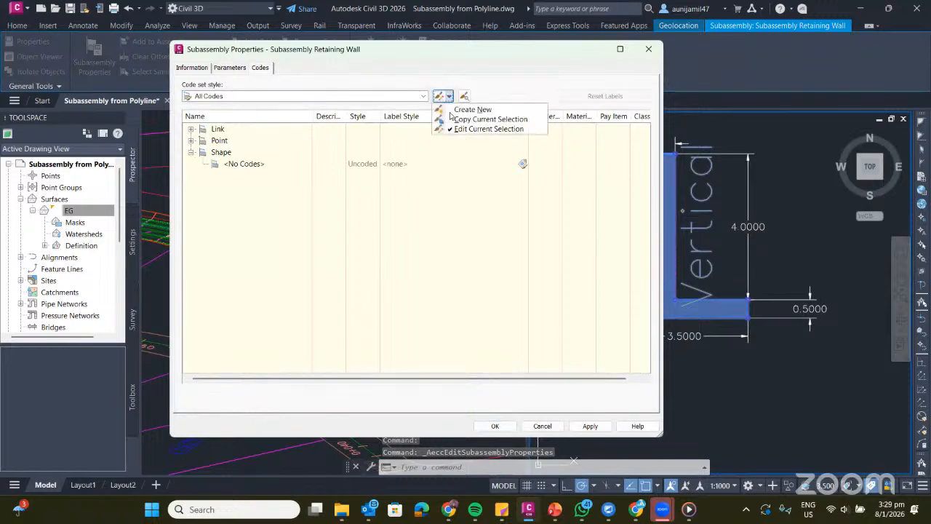
click(466, 137)
click(449, 96)
click(473, 128)
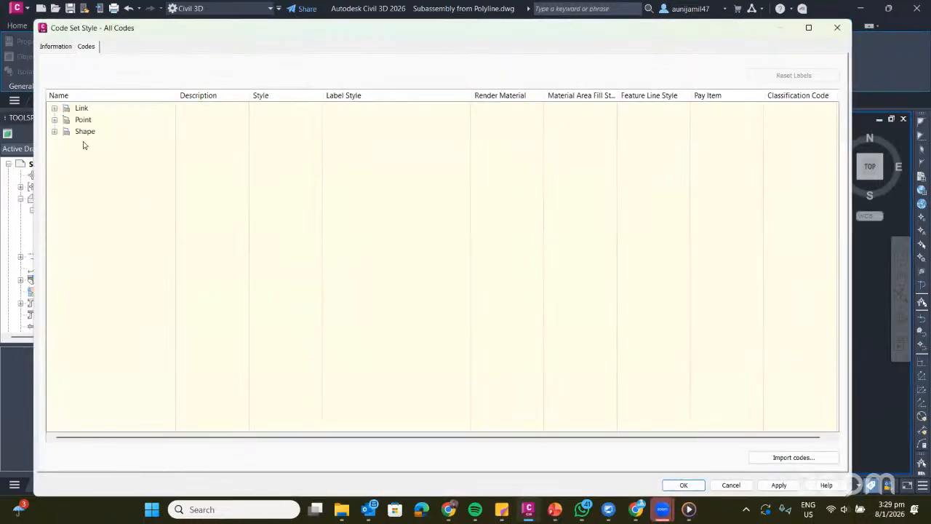
click(54, 130)
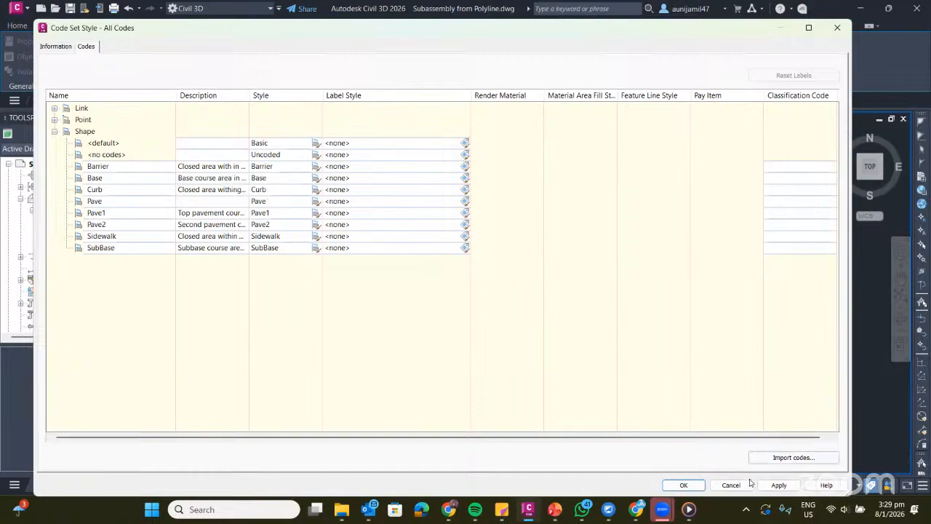
click(683, 485)
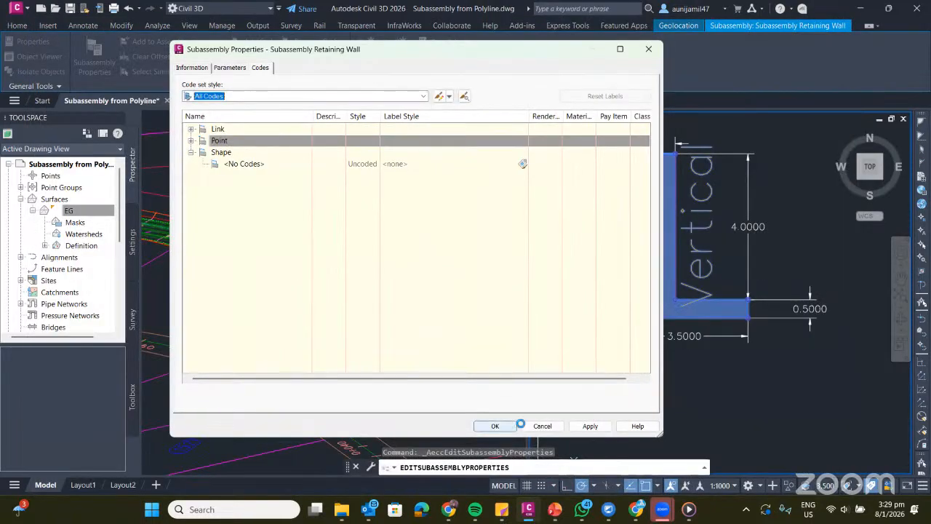
click(494, 424)
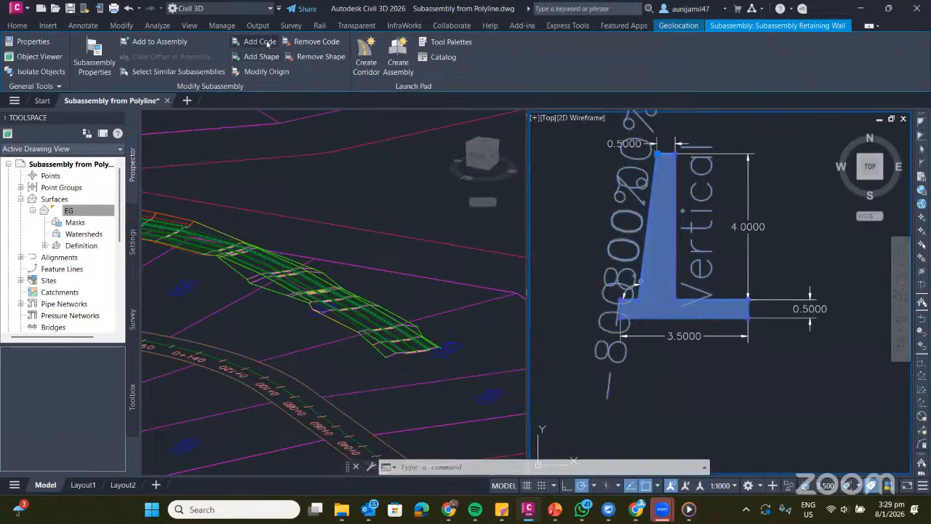
Add the code Barrier to the retaining wall subassembly's shape.
click(260, 42)
text(Barrier)
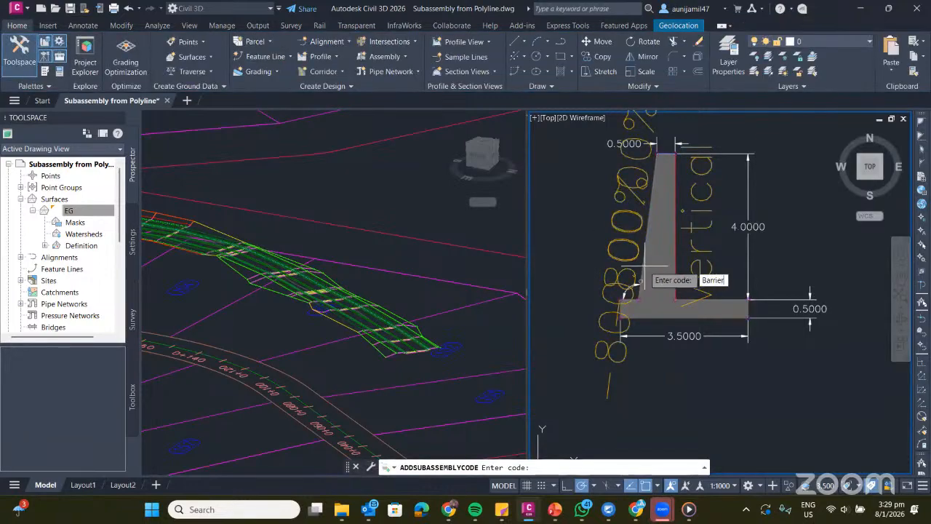
key(Return)
click(655, 287)
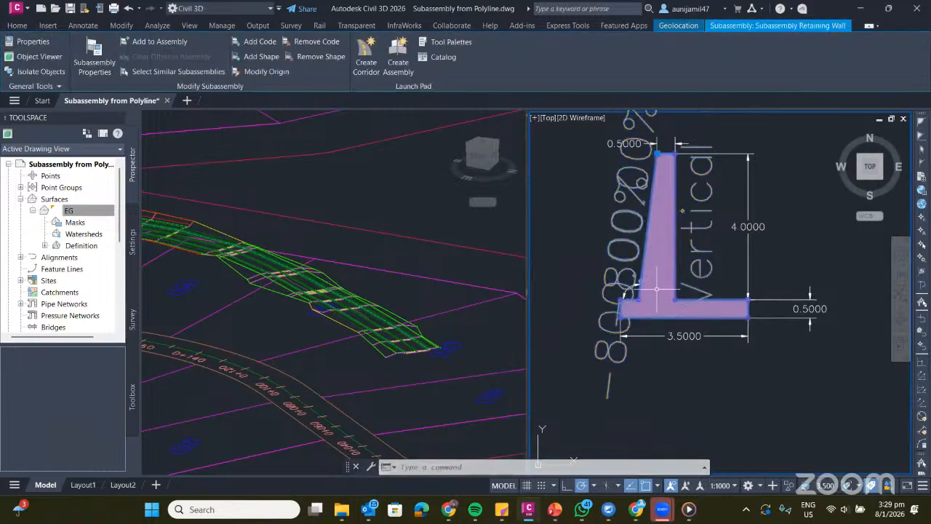
scroll(656, 289, up, 3)
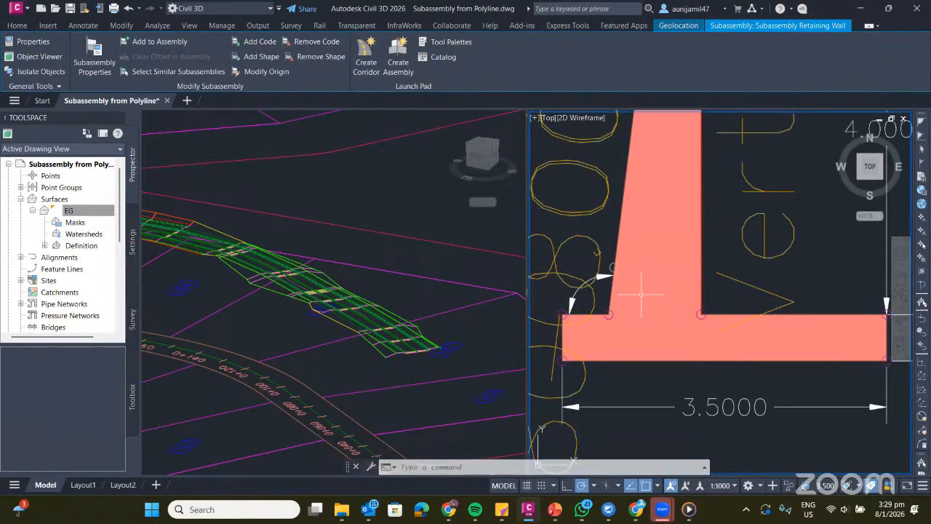
key(Escape)
scroll(671, 261, down, 3)
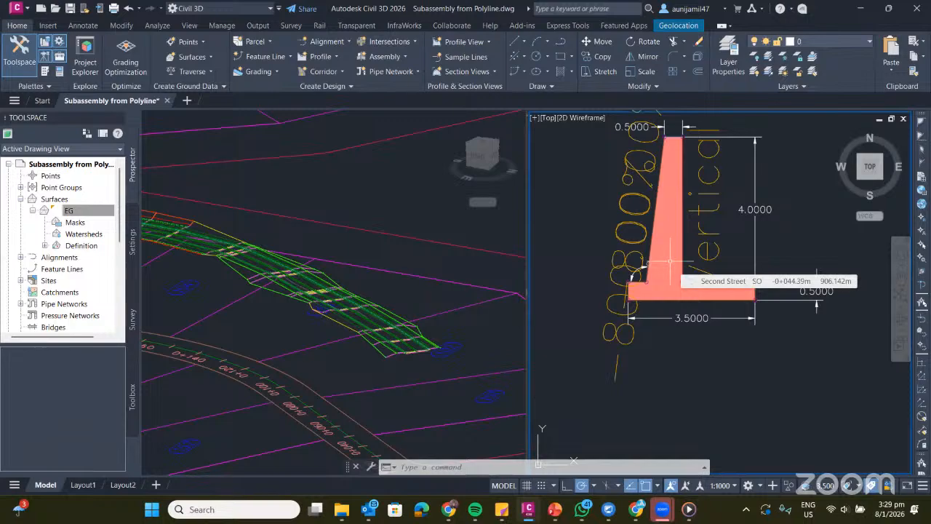
scroll(670, 261, down, 5)
scroll(677, 251, up, 5)
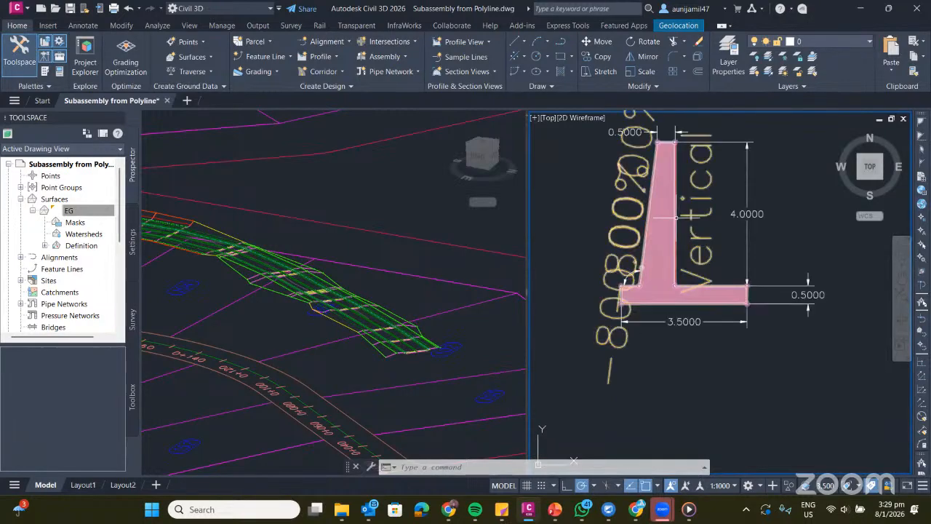
Compare the retaining wall subassembly's origin at its top corner with the curb and sidewalk points of the road assembly.
click(662, 237)
scroll(663, 144, up, 5)
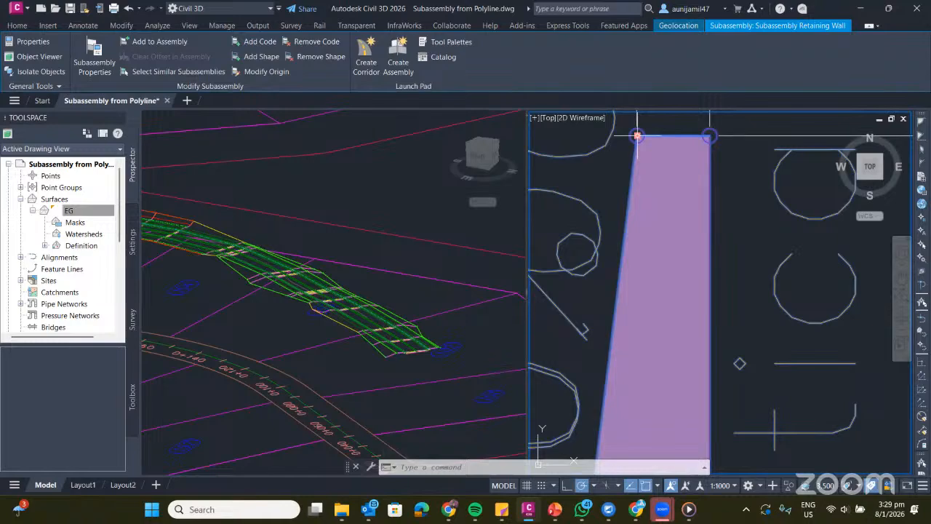
scroll(637, 135, down, 6)
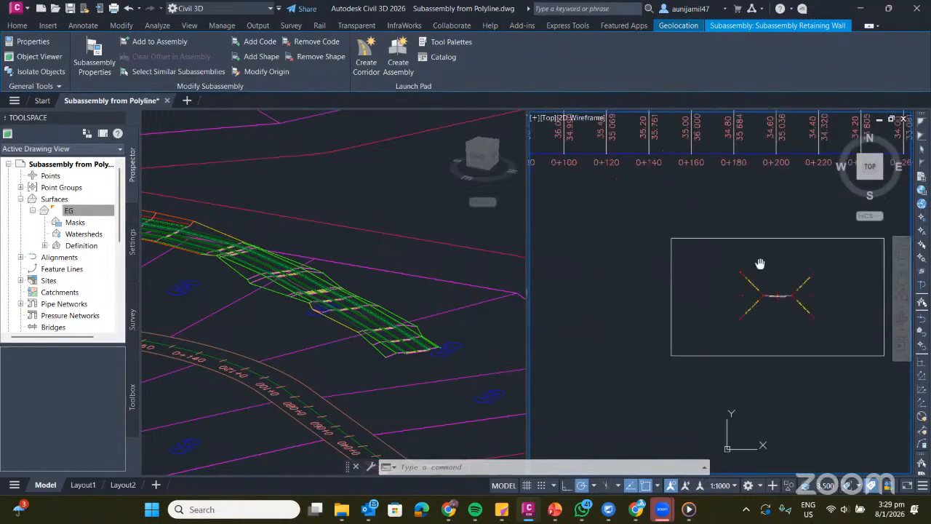
scroll(732, 244, up, 7)
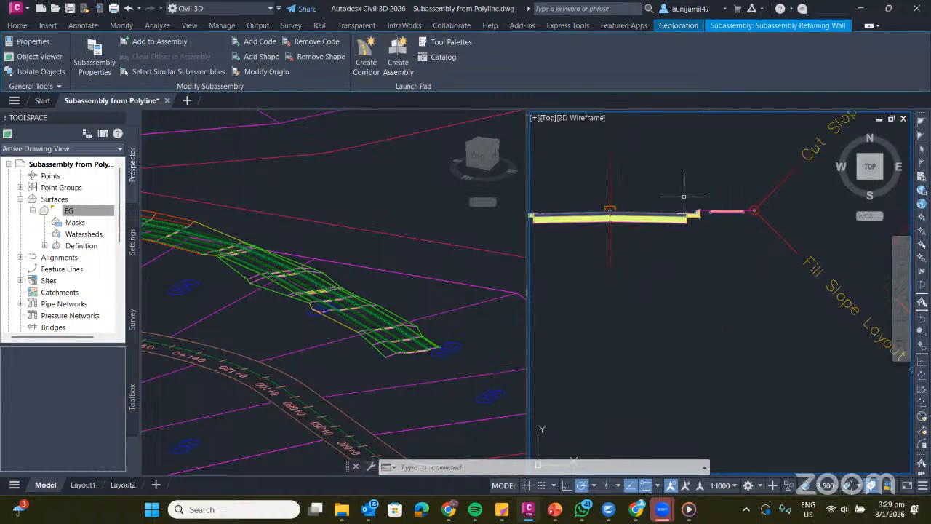
scroll(705, 226, up, 2)
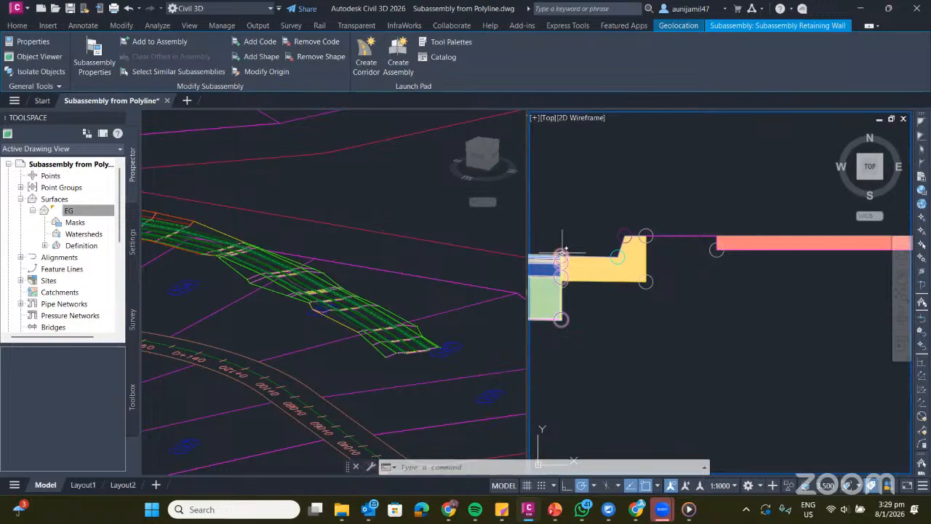
scroll(617, 211, down, 10)
middle_drag(680, 220, 437, 240)
scroll(593, 250, up, 5)
middle_drag(598, 248, 902, 254)
scroll(767, 256, up, 3)
middle_drag(841, 240, 639, 201)
scroll(639, 202, up, 4)
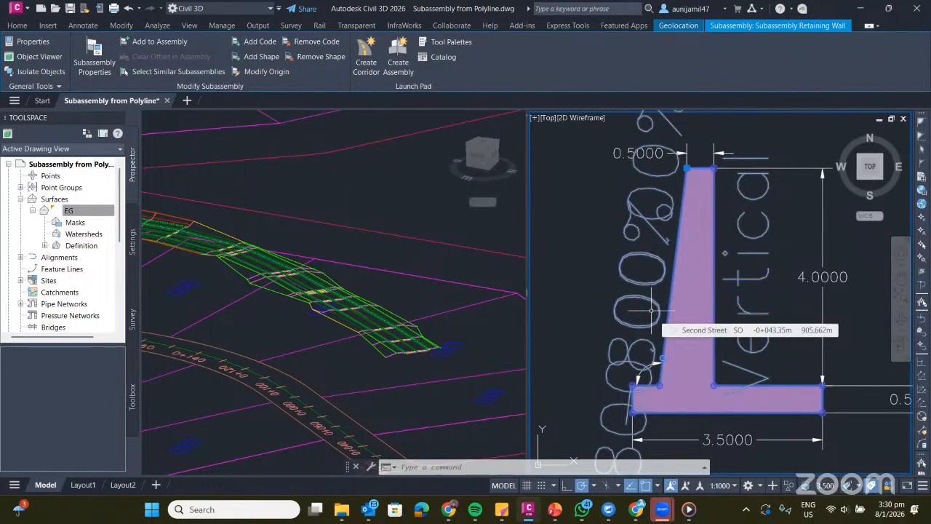
Examine the retaining wall's top corner origin and the intermediate point near the base of its sloping face.
scroll(689, 166, up, 4)
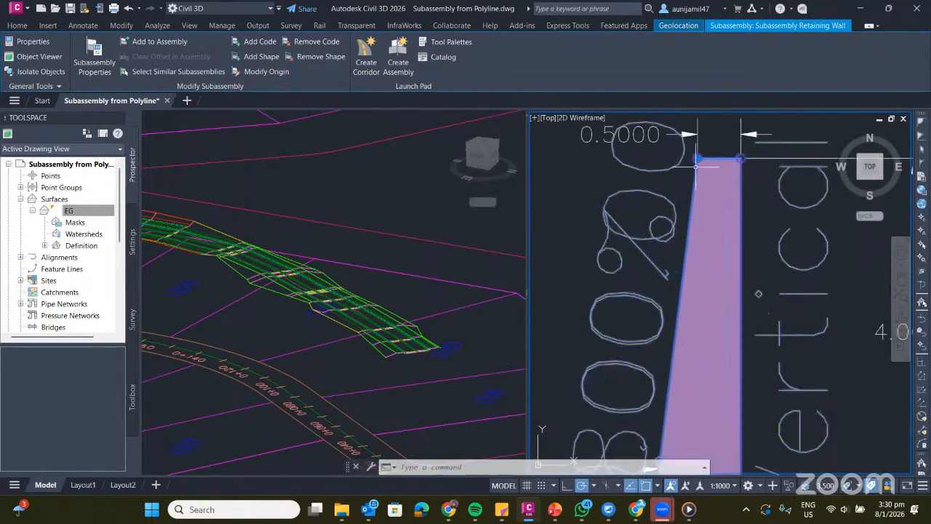
scroll(697, 156, up, 2)
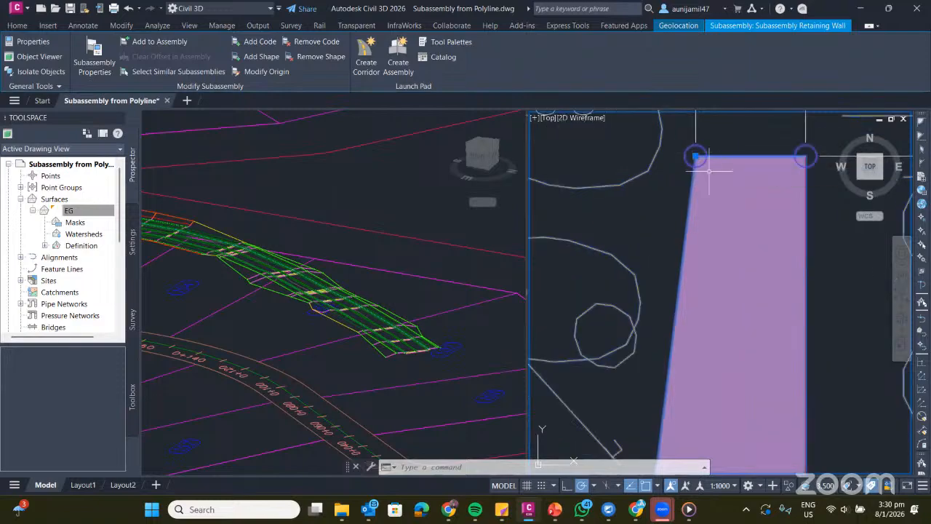
scroll(705, 167, down, 1)
scroll(709, 171, down, 3)
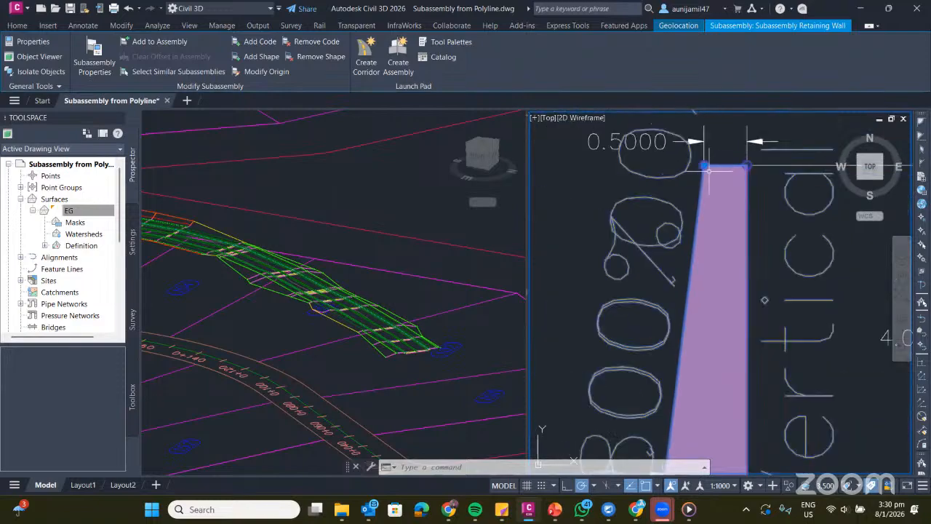
scroll(719, 173, up, 2)
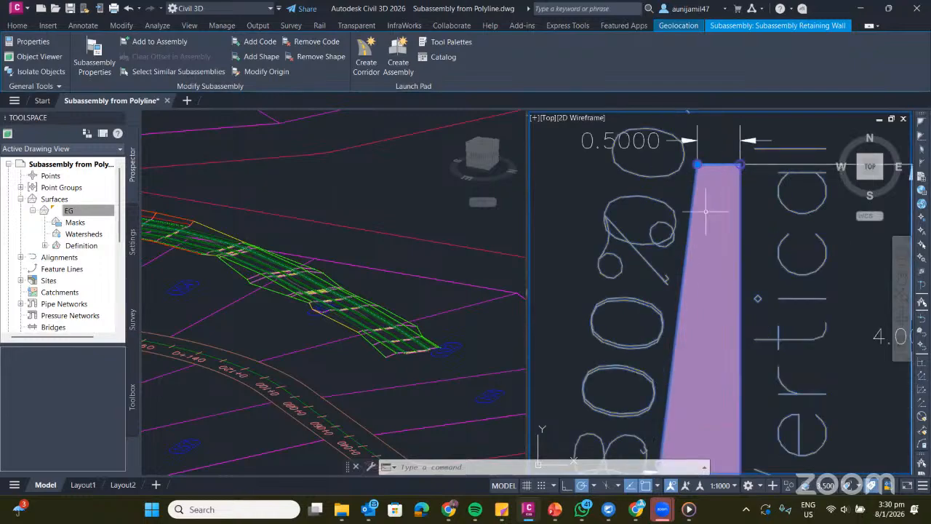
middle_drag(729, 414, 748, 307)
scroll(673, 350, up, 3)
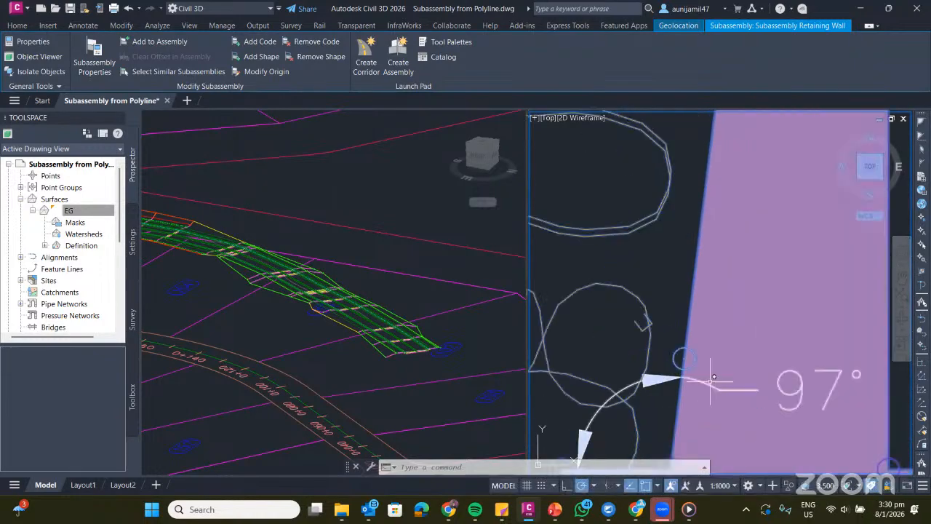
scroll(662, 361, down, 4)
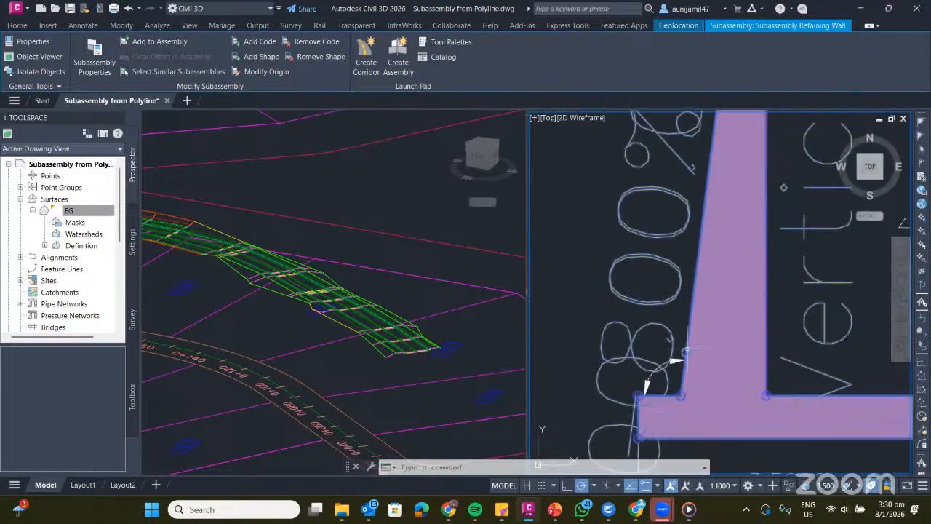
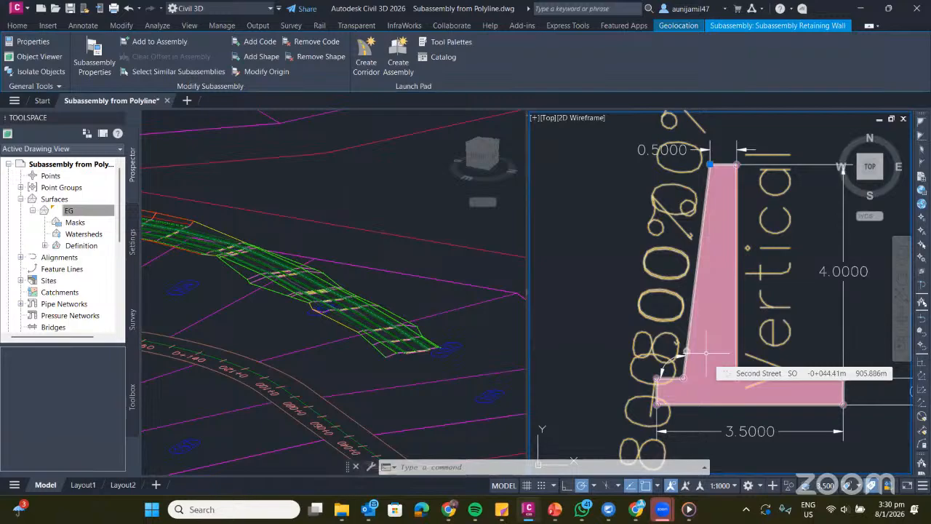
Add the code 9 to the intermediate point near the base of the wall's sloping face.
scroll(728, 247, up, 2)
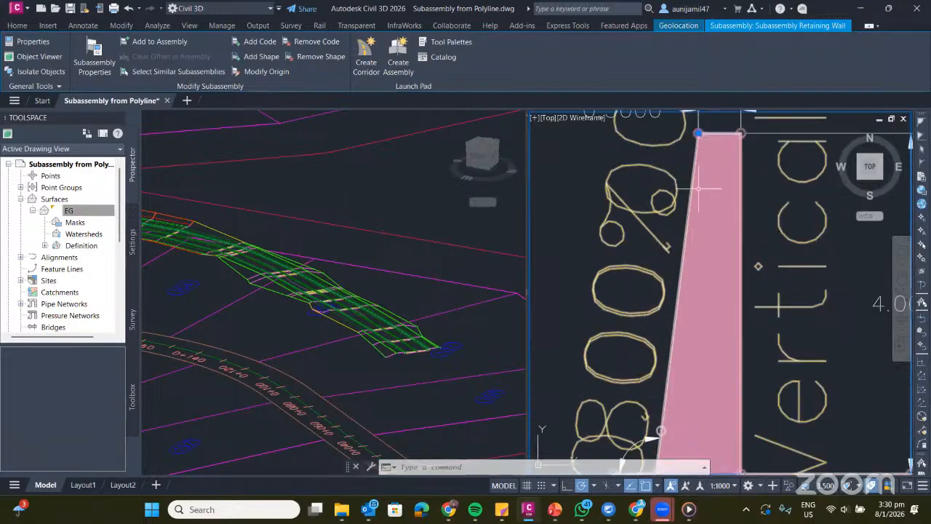
middle_drag(698, 188, 700, 127)
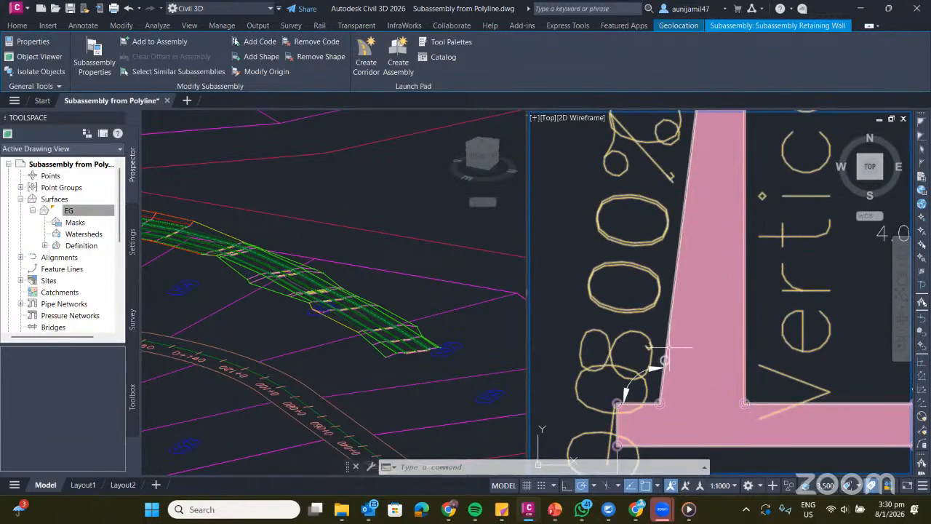
click(255, 41)
scroll(653, 357, up, 4)
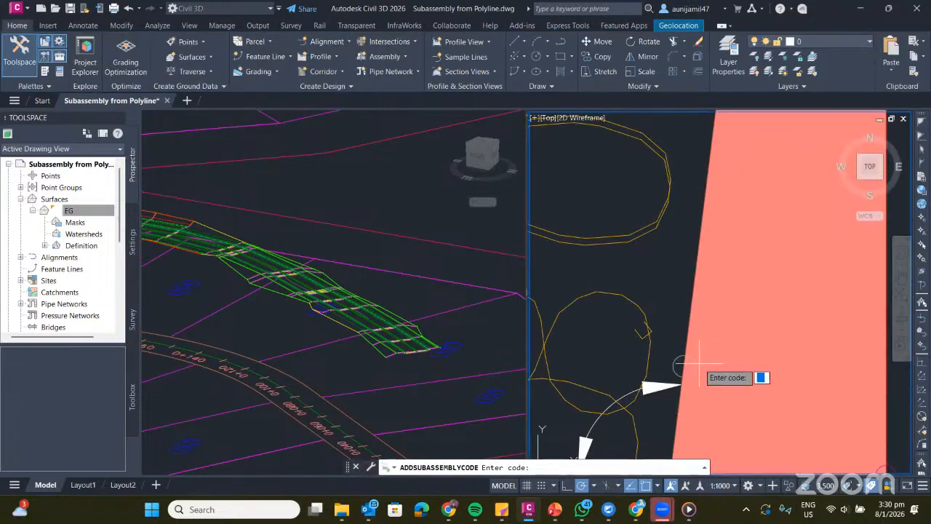
text(9)
key(Return)
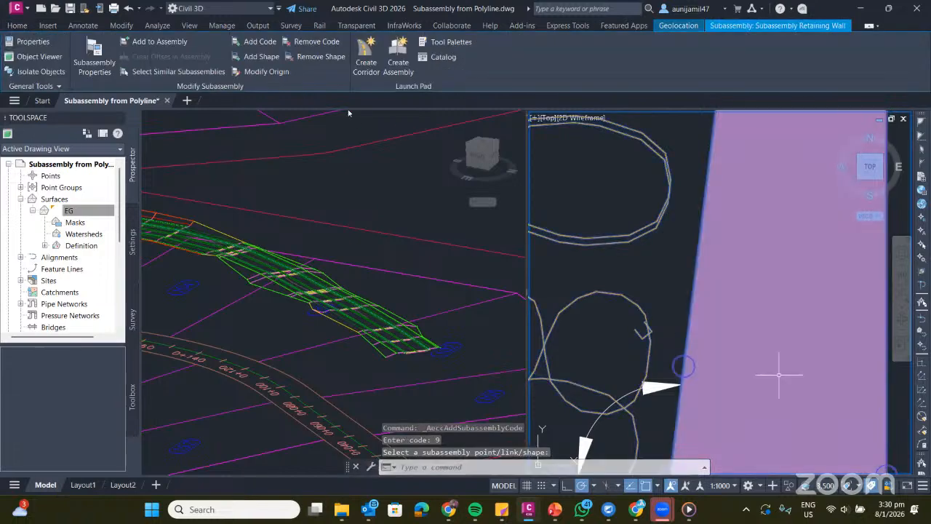
key(Escape)
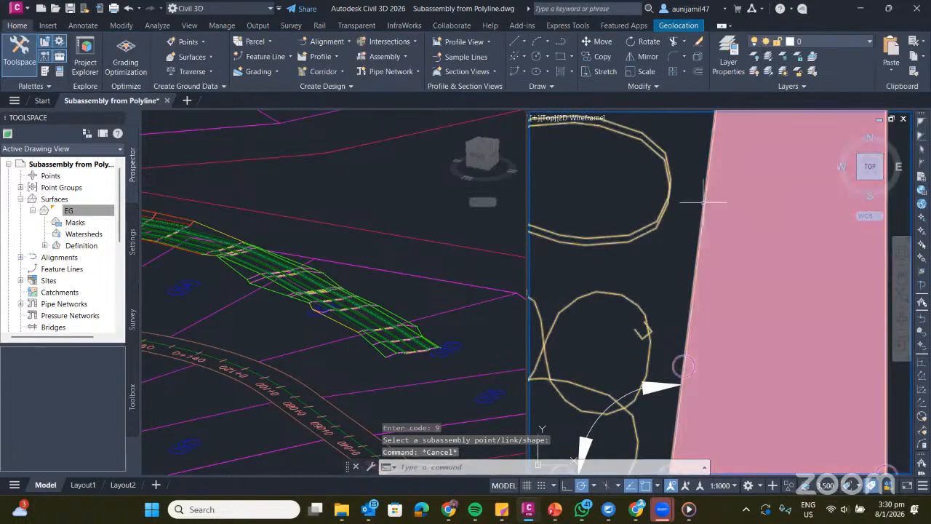
Try to move the retaining wall subassembly's origin to the intermediate point near the base of its sloping face.
click(707, 196)
click(705, 194)
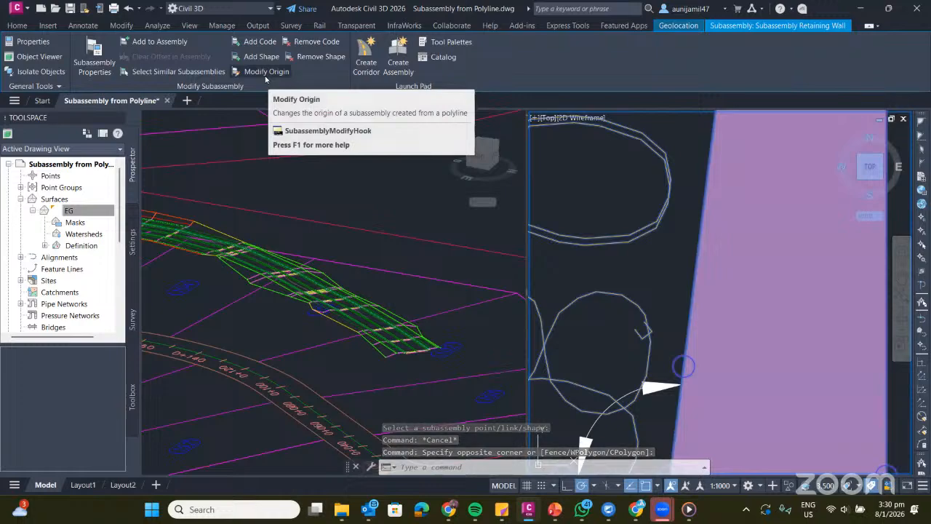
click(266, 73)
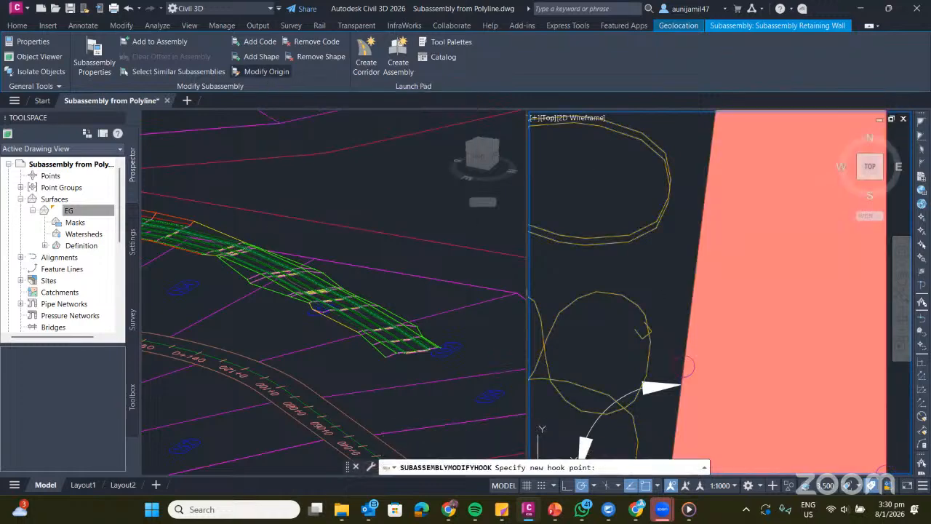
click(684, 366)
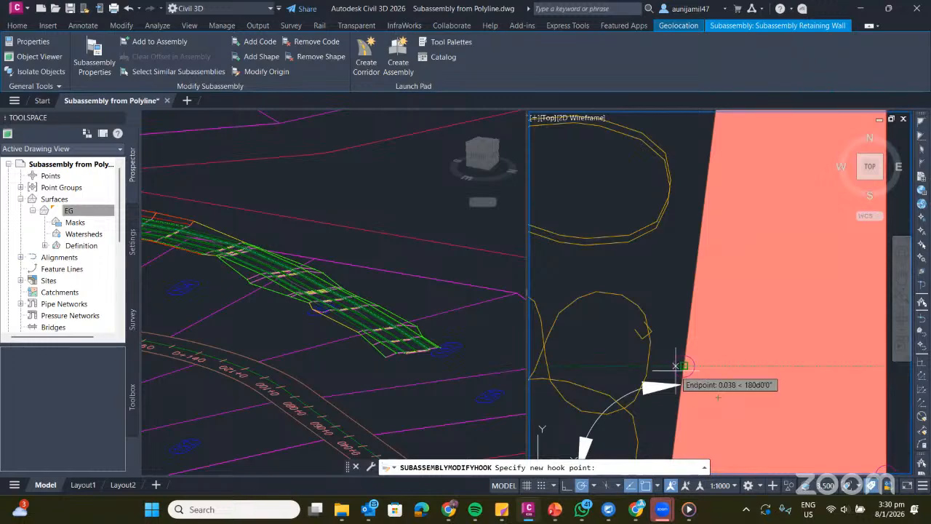
click(675, 365)
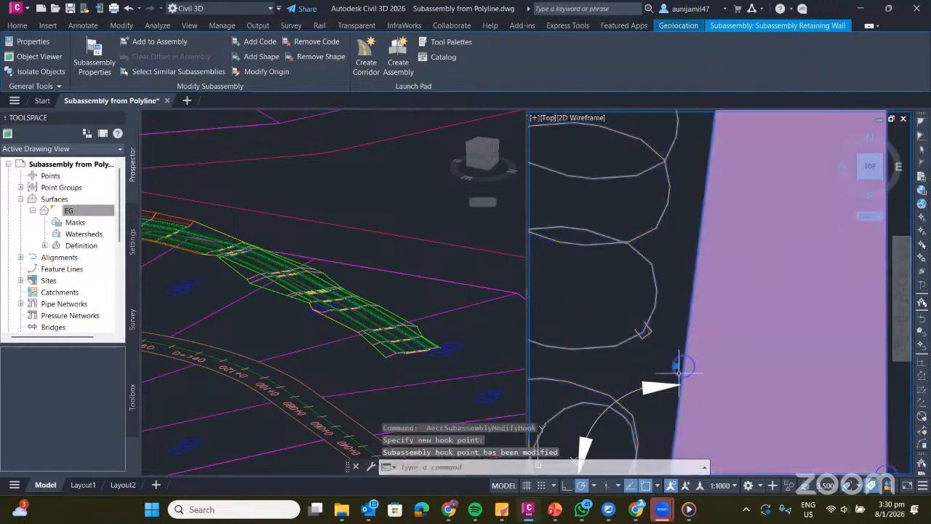
key(Escape)
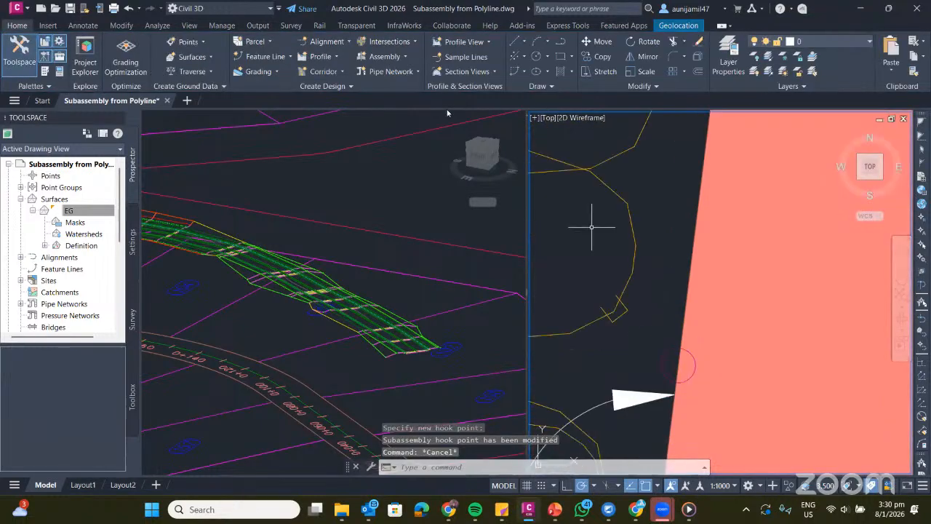
Modify the retaining wall subassembly's origin so it sits exactly on the code 9 point of the sloping face.
click(695, 245)
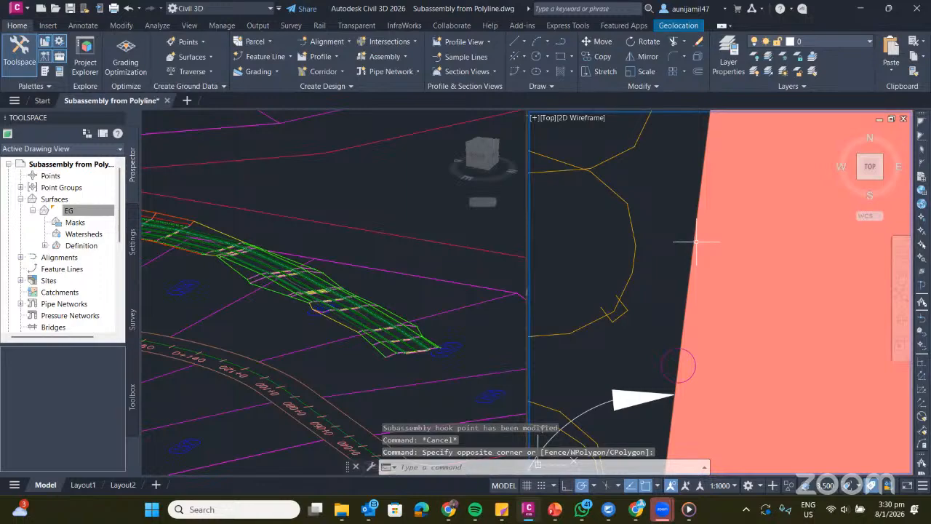
click(696, 240)
click(264, 71)
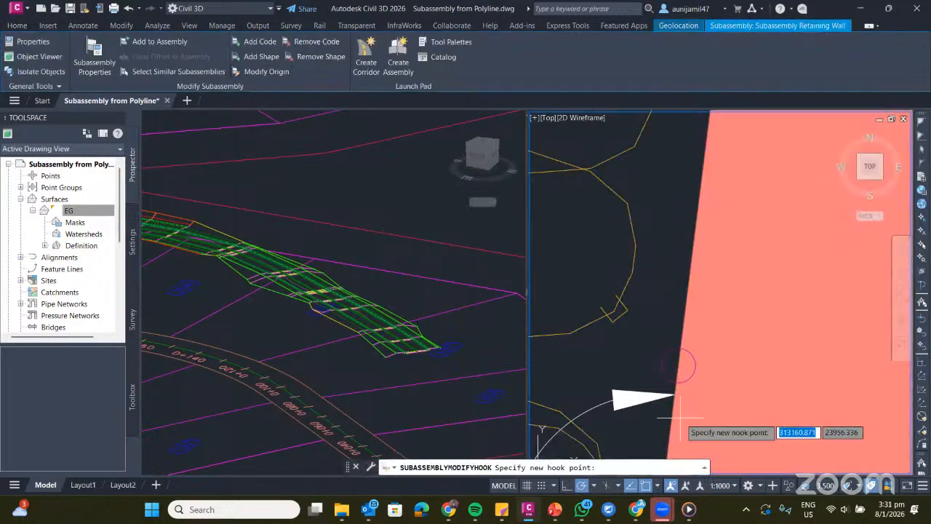
click(680, 365)
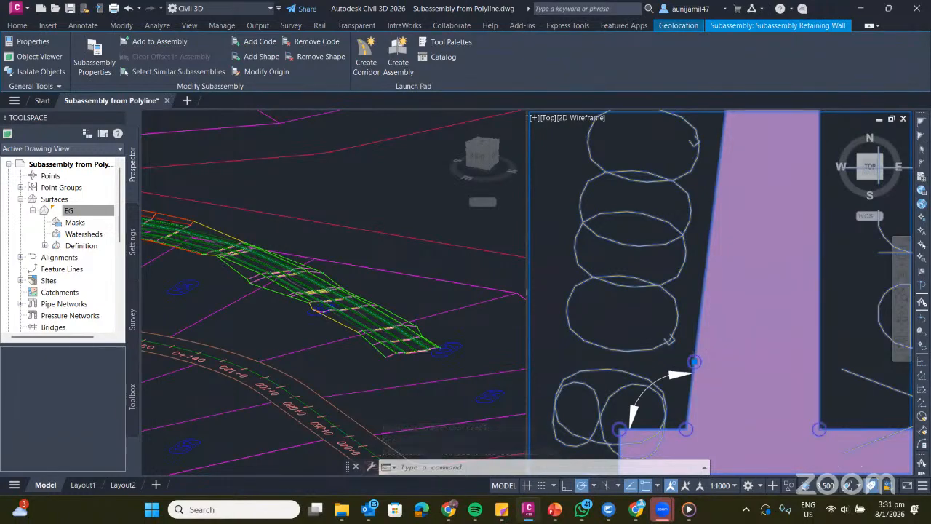
Examine the retaining wall's new origin and the outer sidewalk edge of the road corridor in the 3D view.
scroll(772, 371, down, 2)
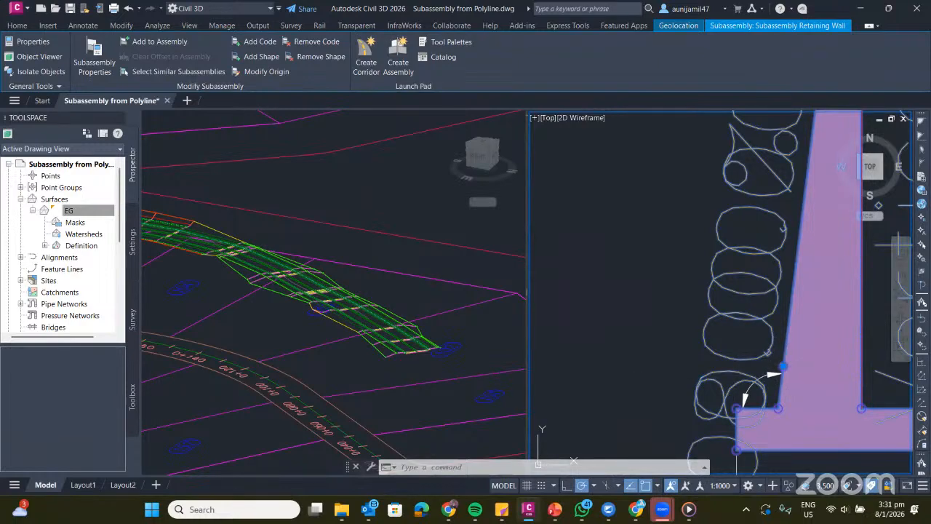
scroll(783, 367, down, 2)
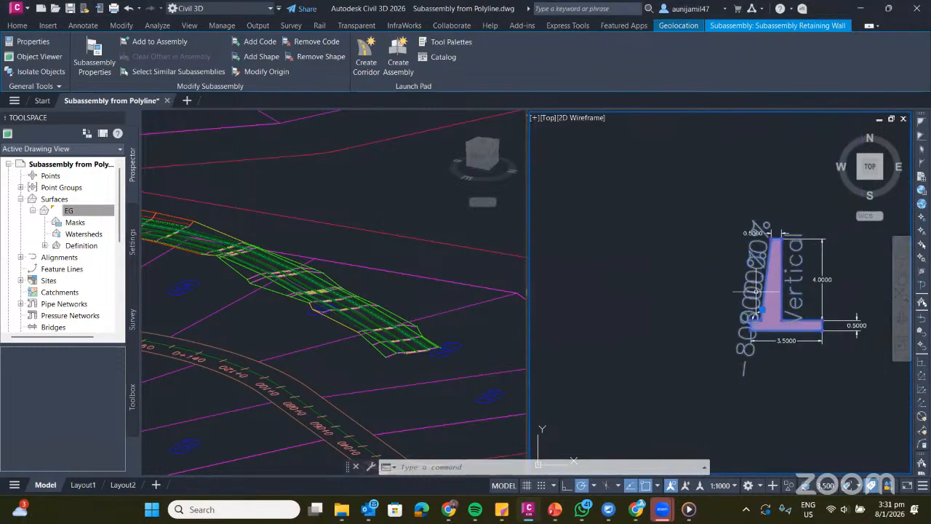
scroll(757, 306, up, 3)
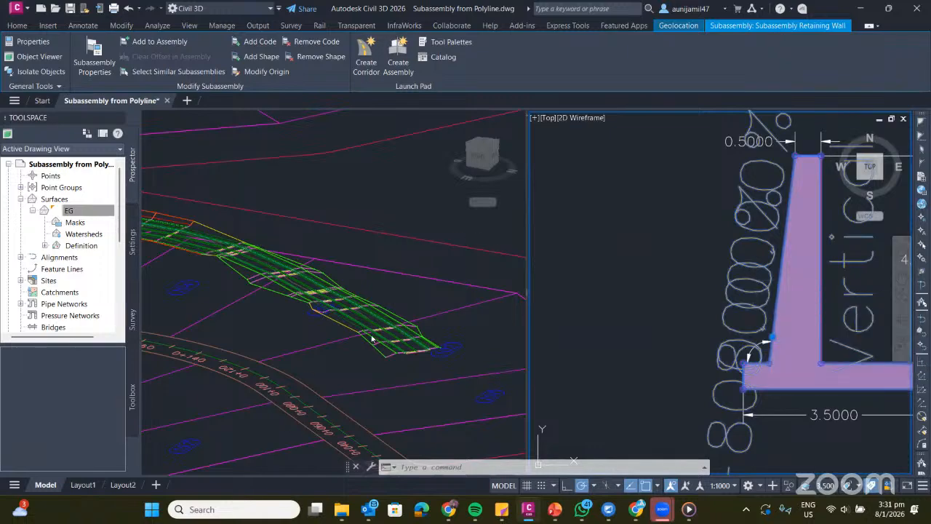
click(326, 258)
scroll(326, 258, up, 3)
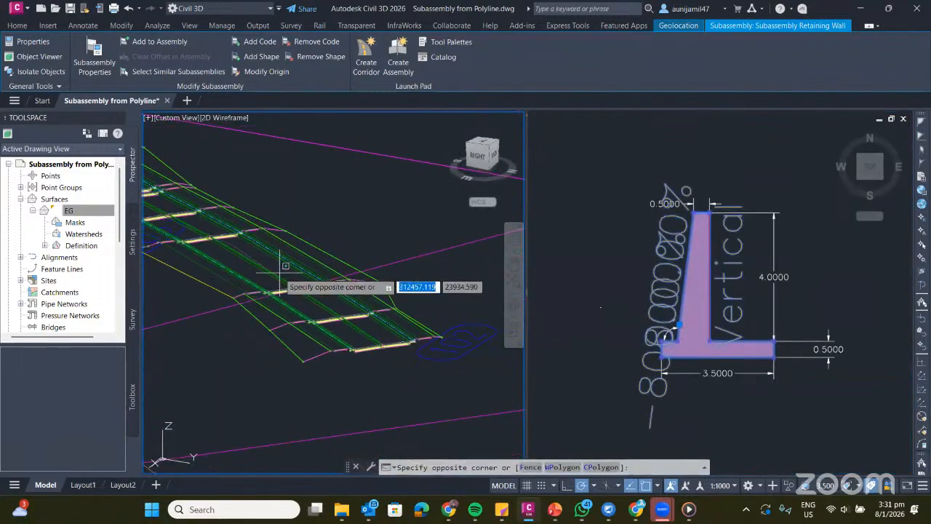
scroll(361, 275, up, 2)
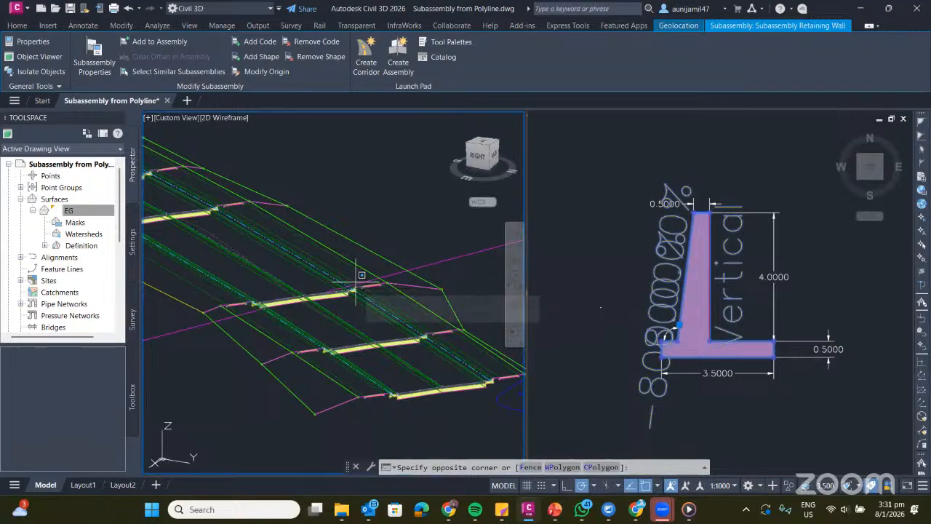
scroll(362, 275, up, 2)
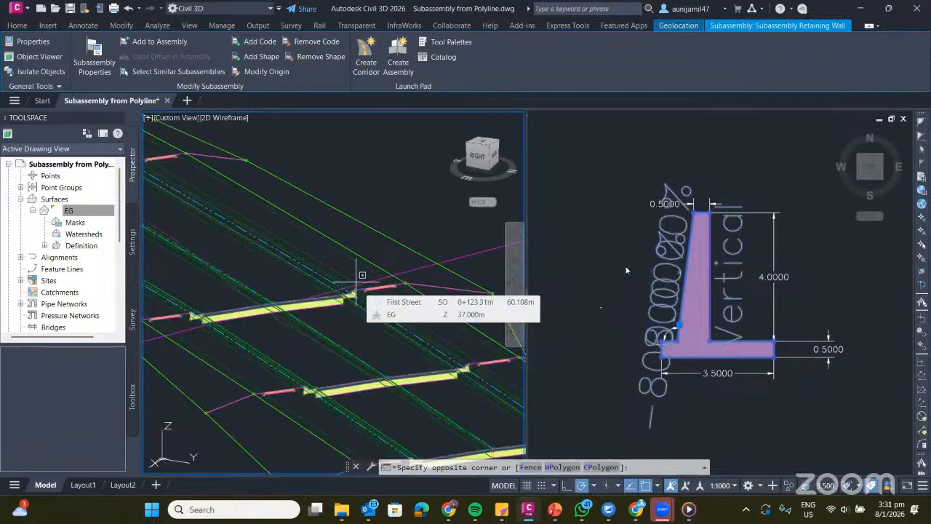
scroll(361, 275, down, 4)
click(681, 301)
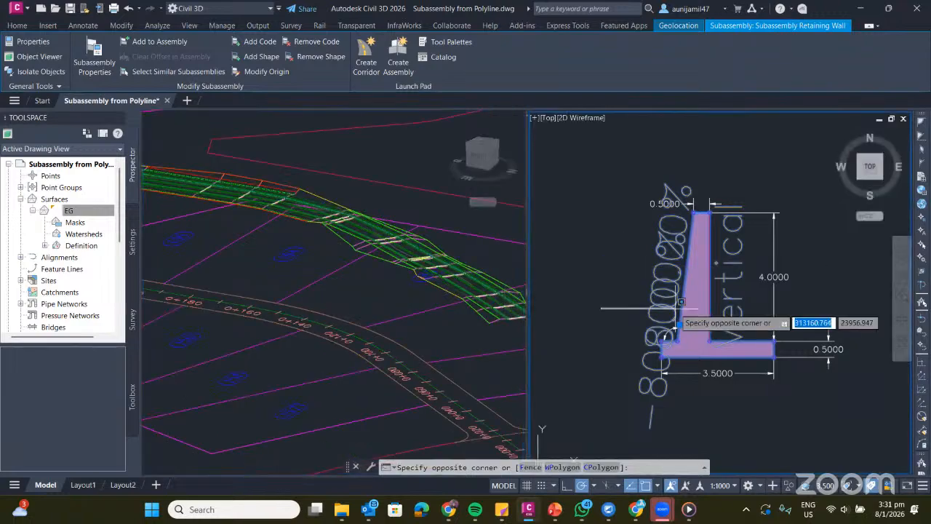
key(Escape)
key(Escape)
click(684, 286)
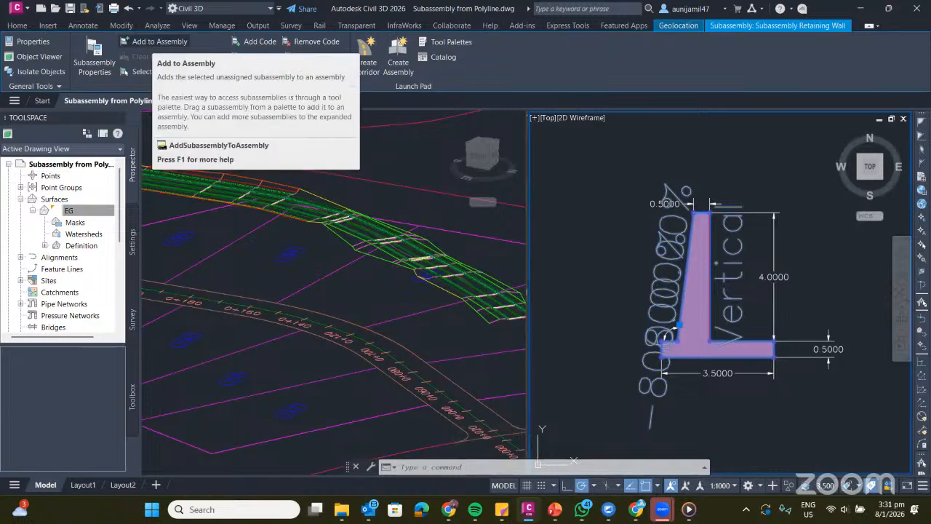
click(154, 42)
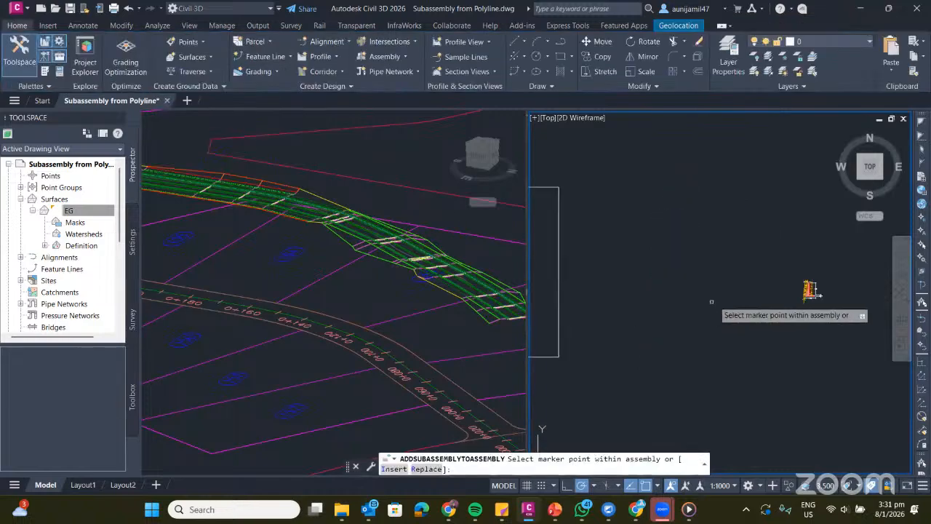
scroll(712, 301, up, 5)
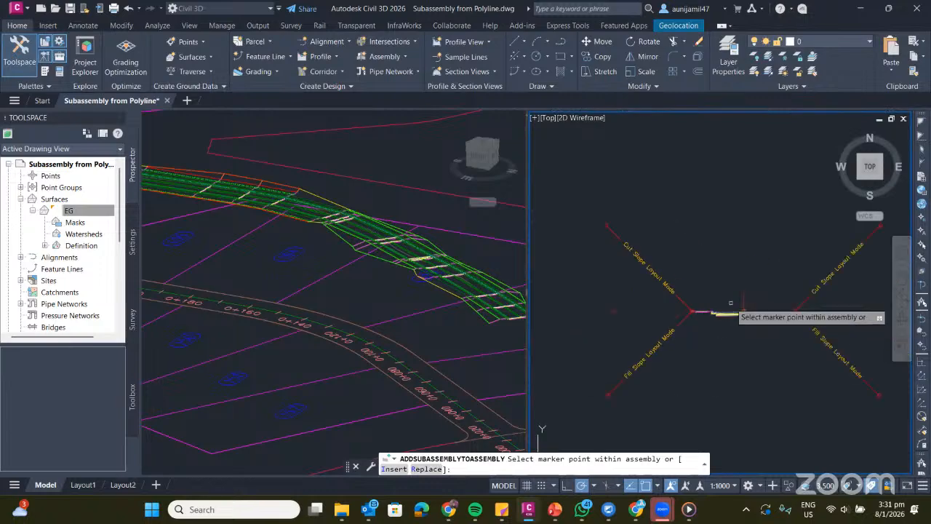
scroll(786, 324, up, 3)
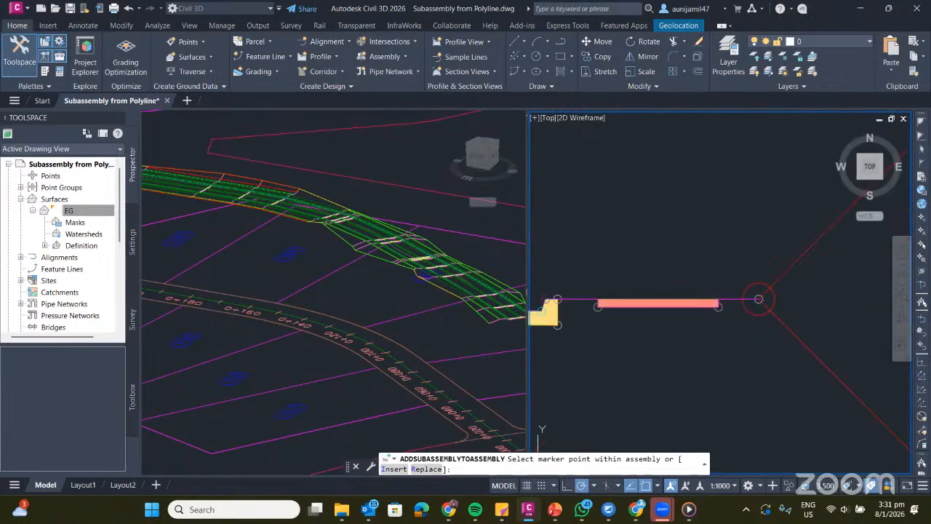
middle_drag(772, 335, 792, 318)
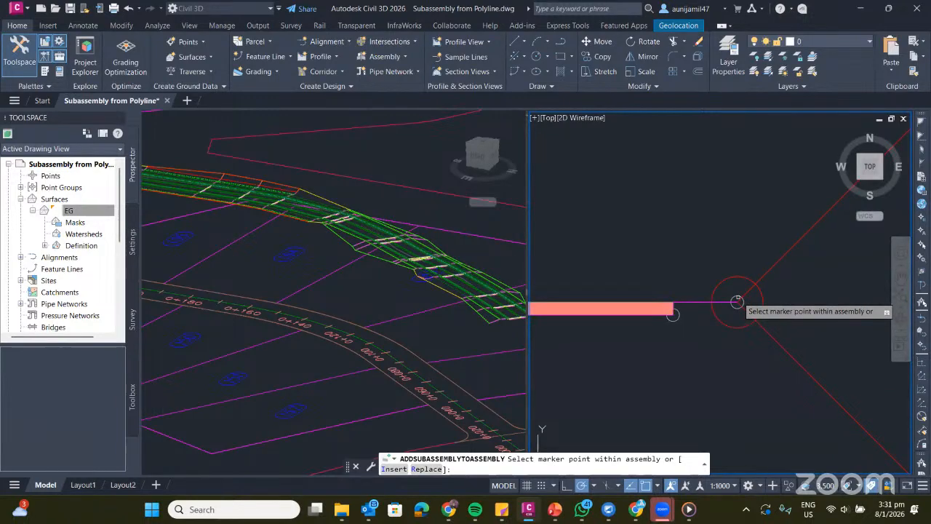
key(Escape)
Delete the BasicSideSlopeCutDitch - Right subassembly attached to the outer end of the road assembly's right sidewalk.
middle_drag(718, 249, 740, 222)
click(739, 222)
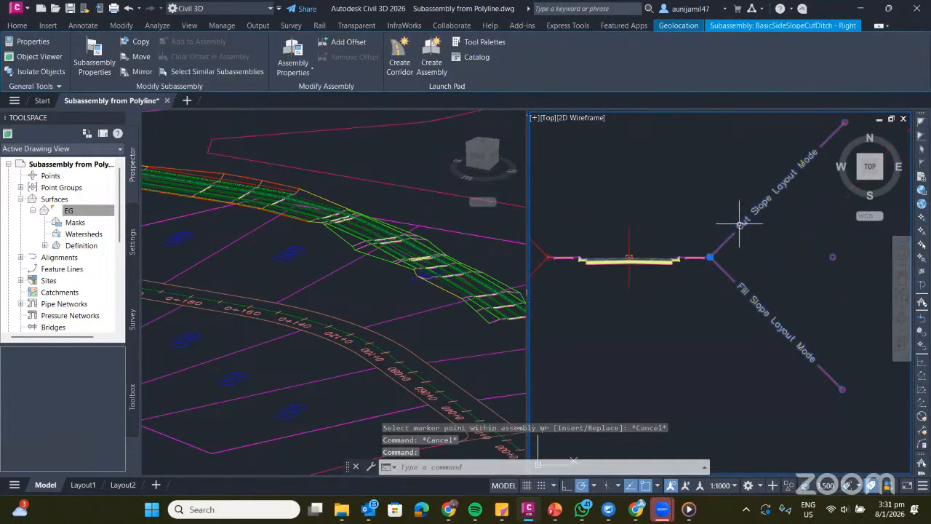
key(Delete)
Add the retaining wall subassembly to the road assembly at the outer marker point of the right sidewalk.
scroll(739, 223, down, 6)
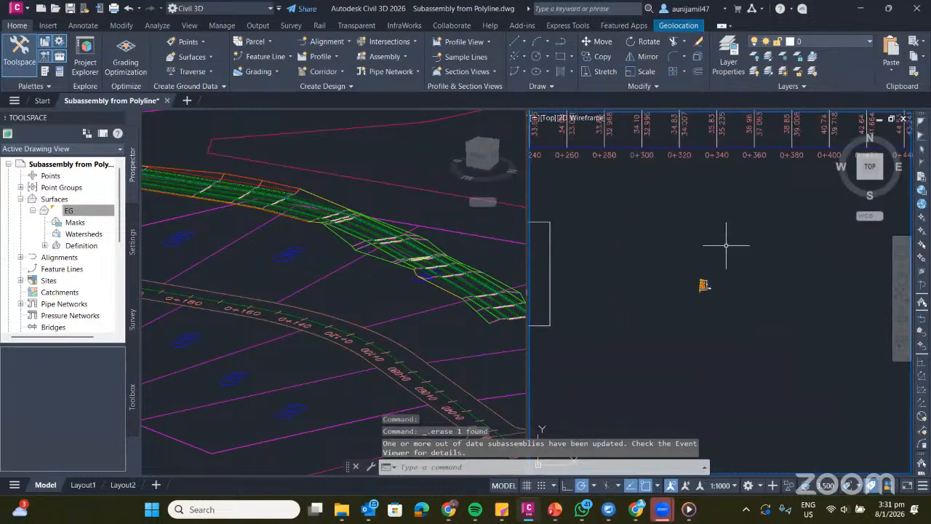
scroll(686, 315, up, 8)
scroll(653, 395, down, 3)
scroll(720, 171, up, 2)
middle_drag(724, 171, 775, 244)
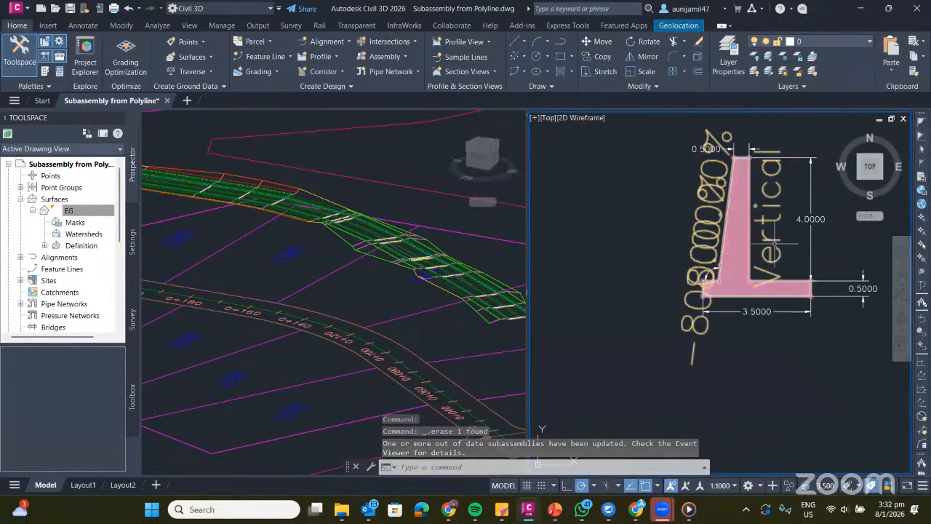
click(740, 212)
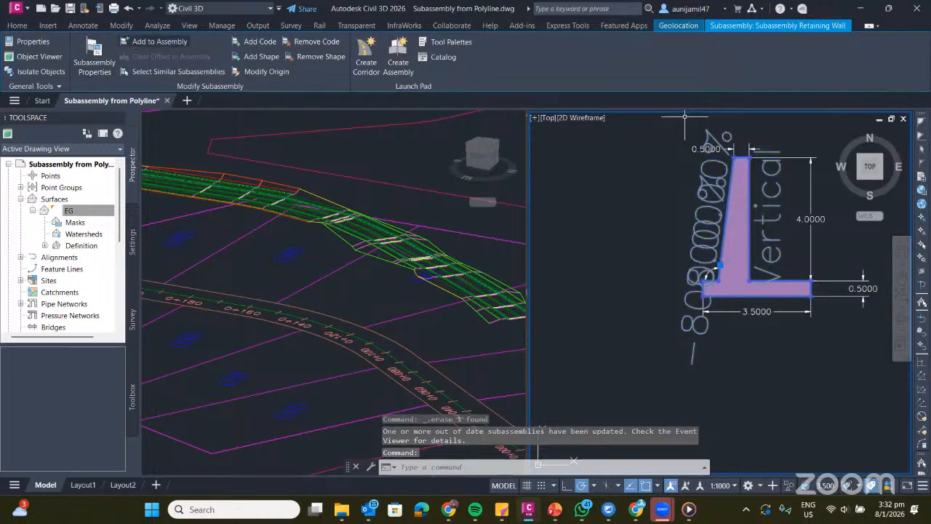
click(160, 41)
scroll(680, 221, down, 8)
scroll(765, 271, up, 10)
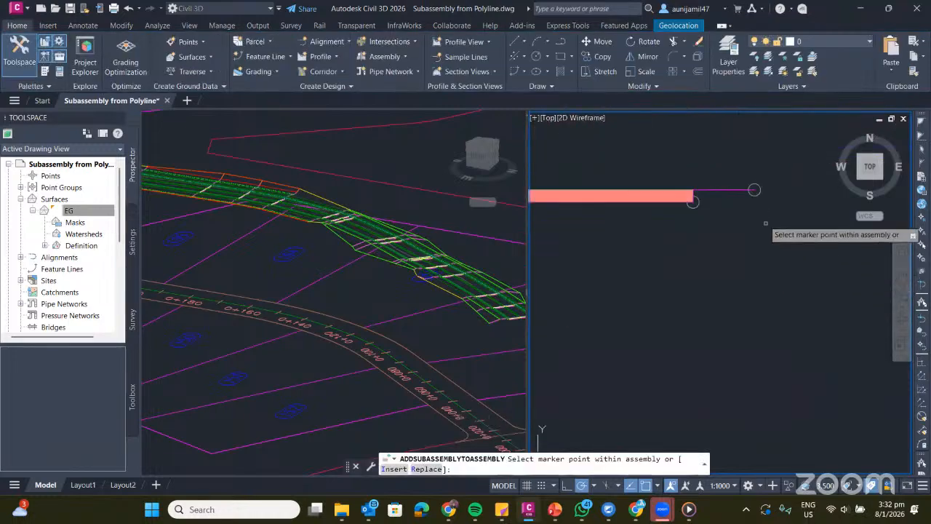
middle_drag(766, 223, 755, 251)
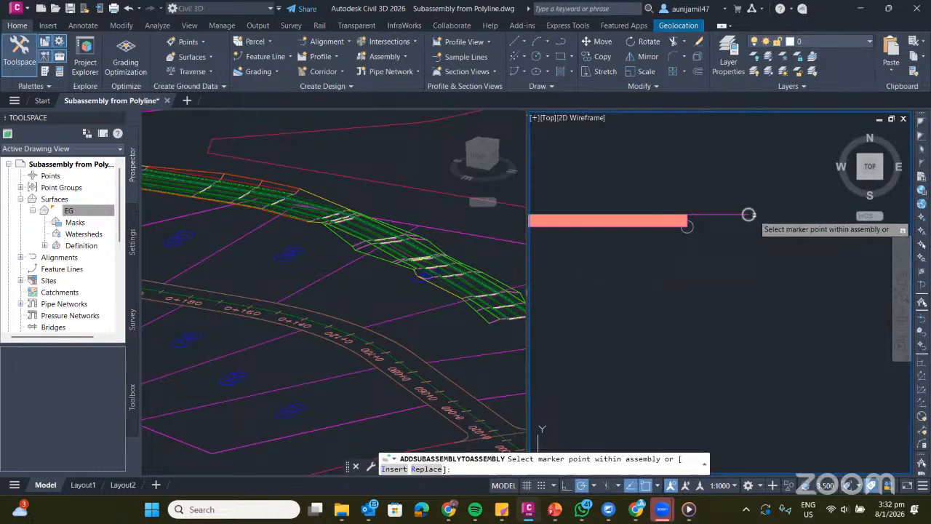
click(748, 215)
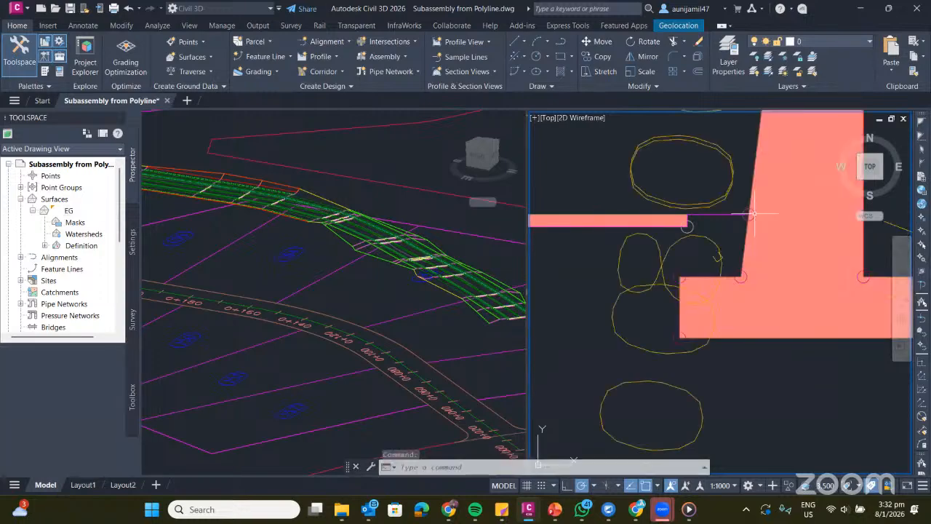
scroll(750, 208, up, 5)
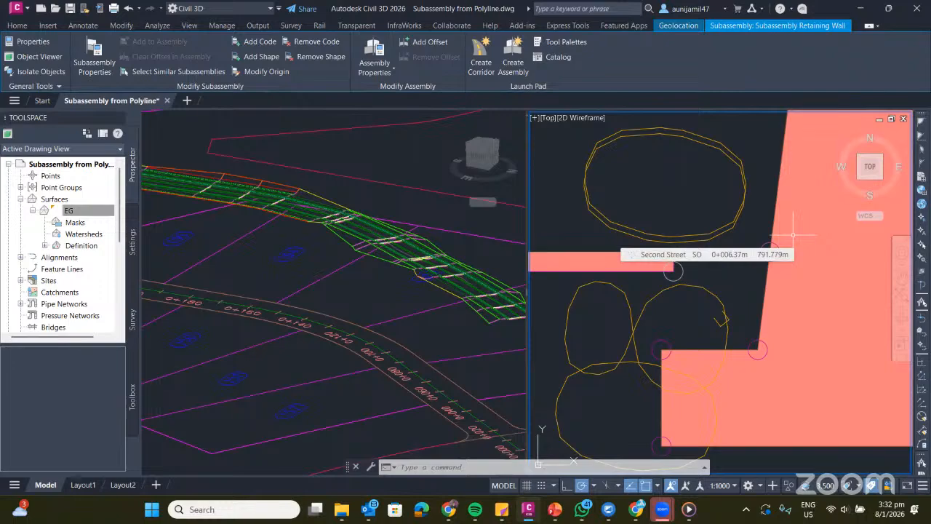
scroll(793, 235, down, 5)
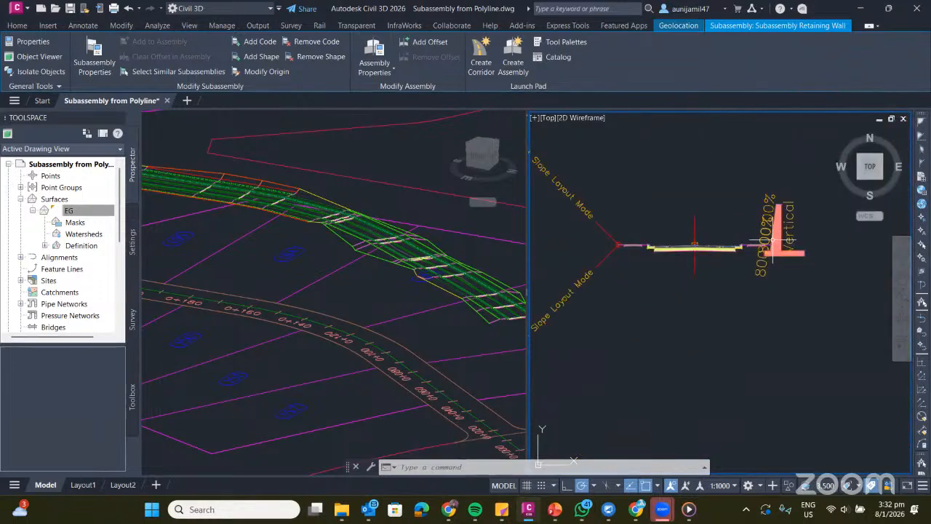
middle_drag(772, 240, 753, 252)
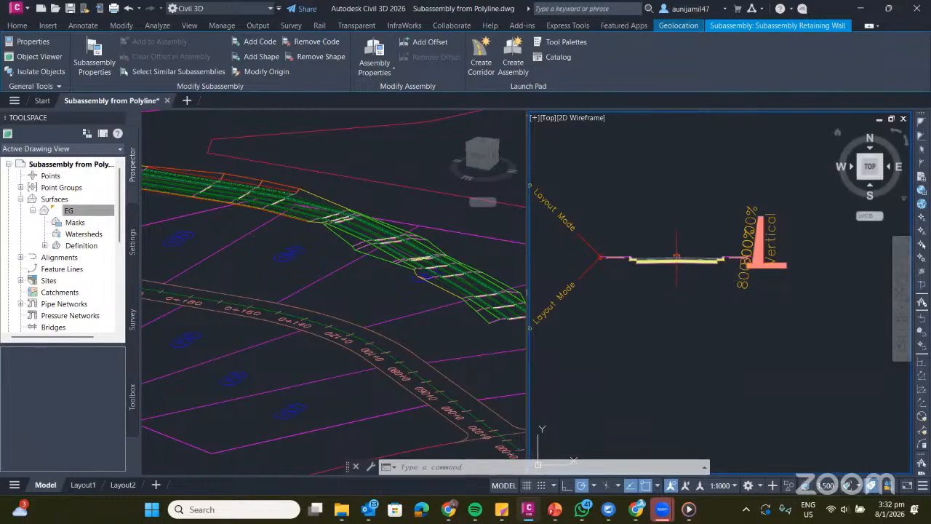
key(Escape)
key(Escape)
key(Escape)
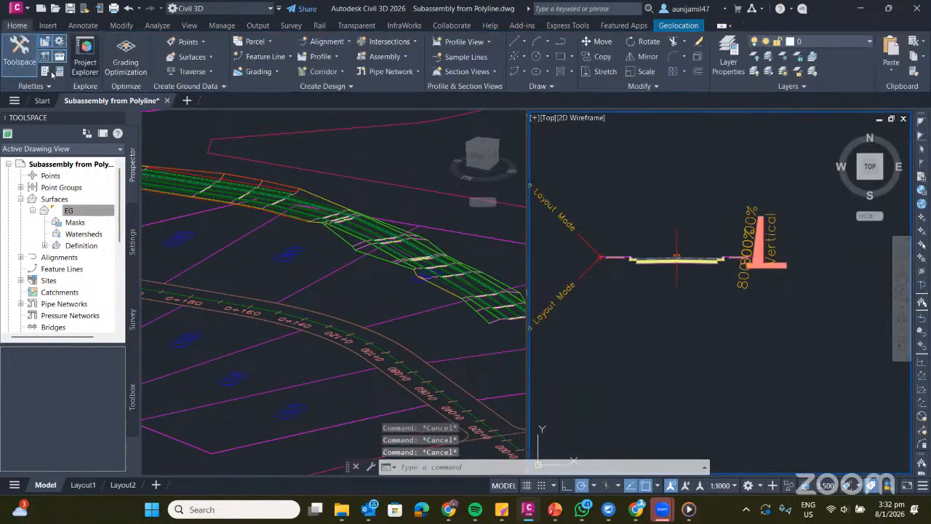
Attach a right-side BasicSideSlopeCutDitch subassembly to the outer top corner point of the retaining wall, keeping its default parameters.
click(51, 73)
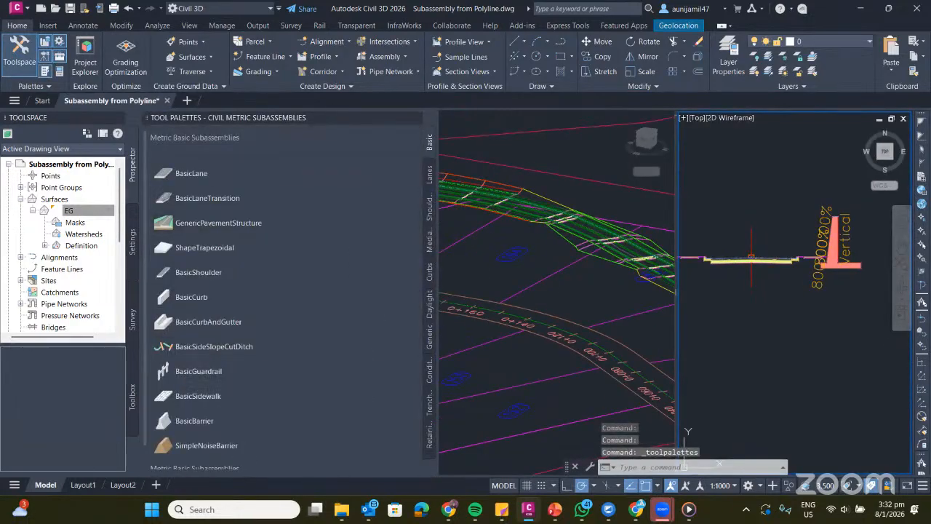
click(209, 347)
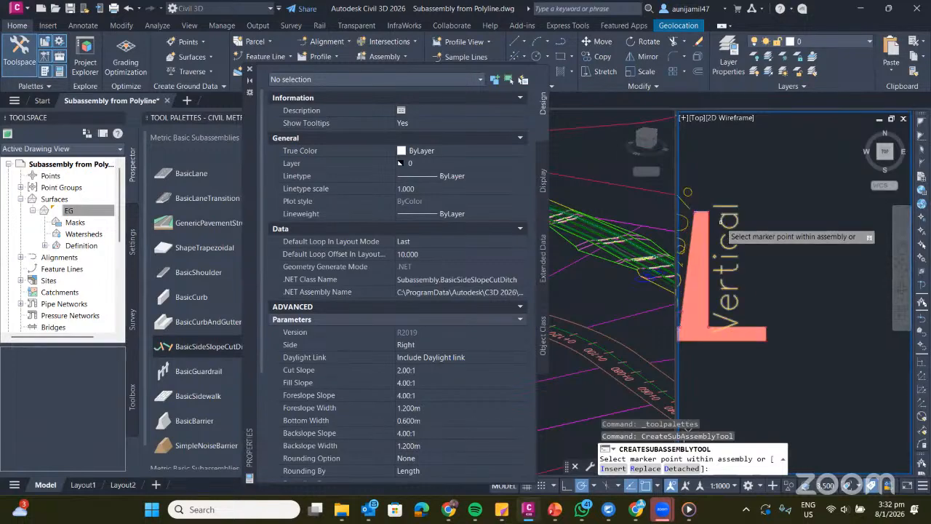
middle_drag(726, 235, 752, 256)
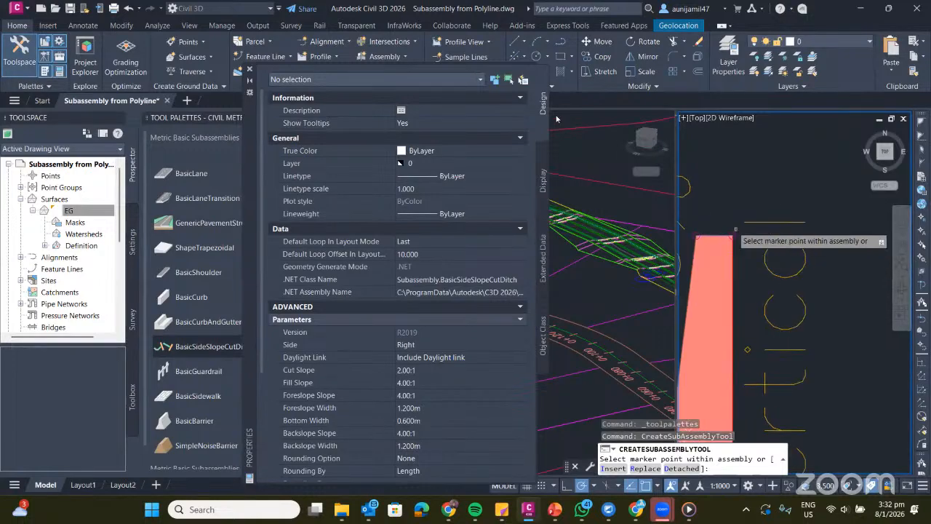
scroll(733, 235, up, 3)
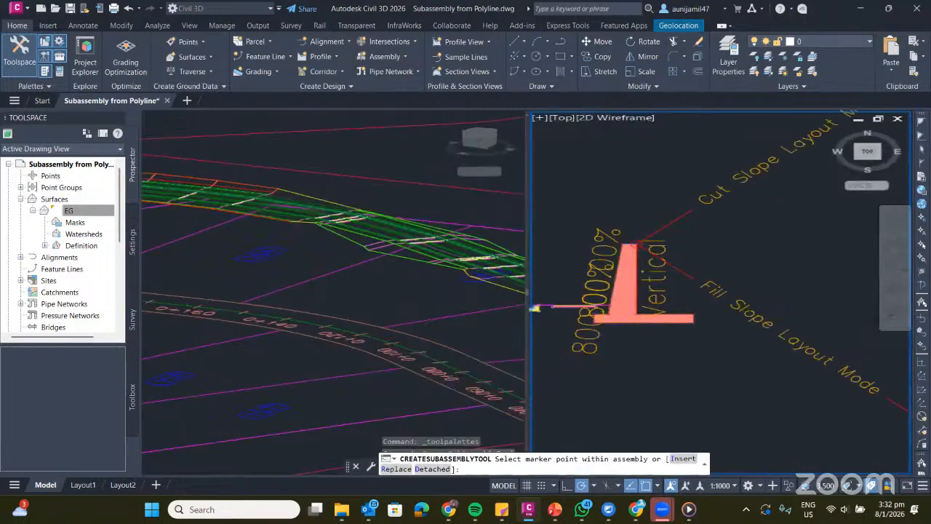
key(Escape)
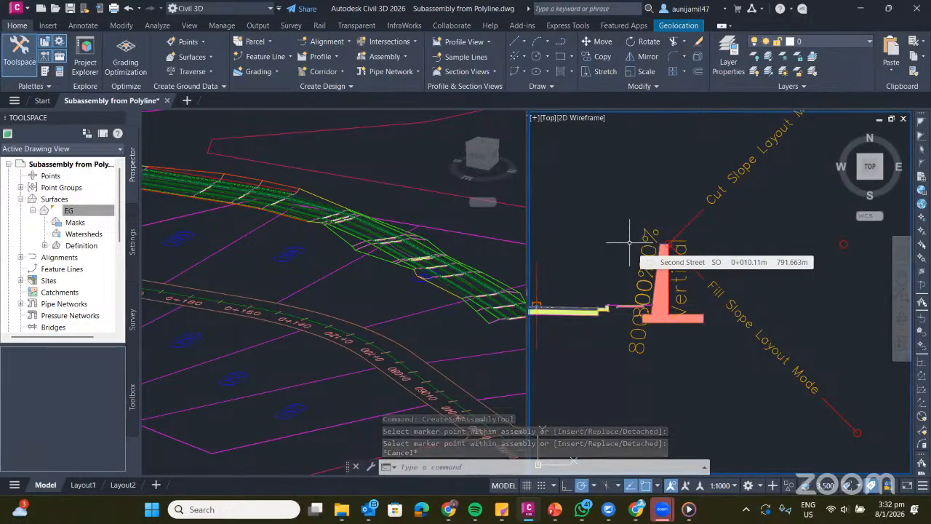
scroll(619, 245, down, 4)
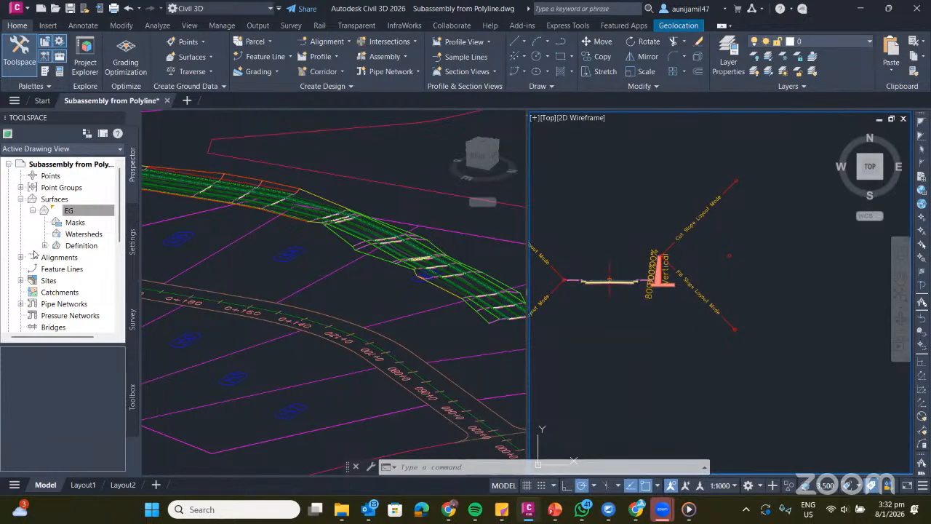
Rebuild Corridor - (1) so that it picks up the modified road assembly.
click(121, 227)
scroll(24, 253, down, 3)
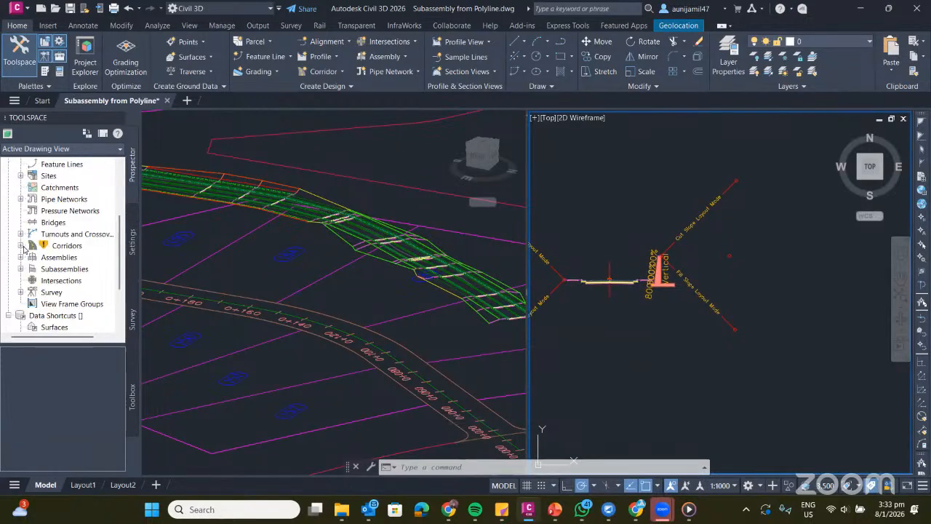
double_click(67, 246)
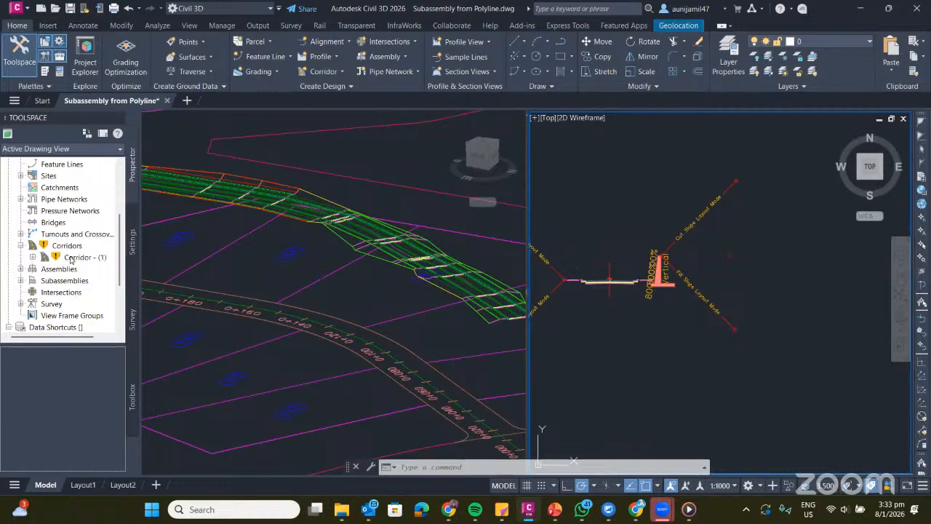
click(73, 256)
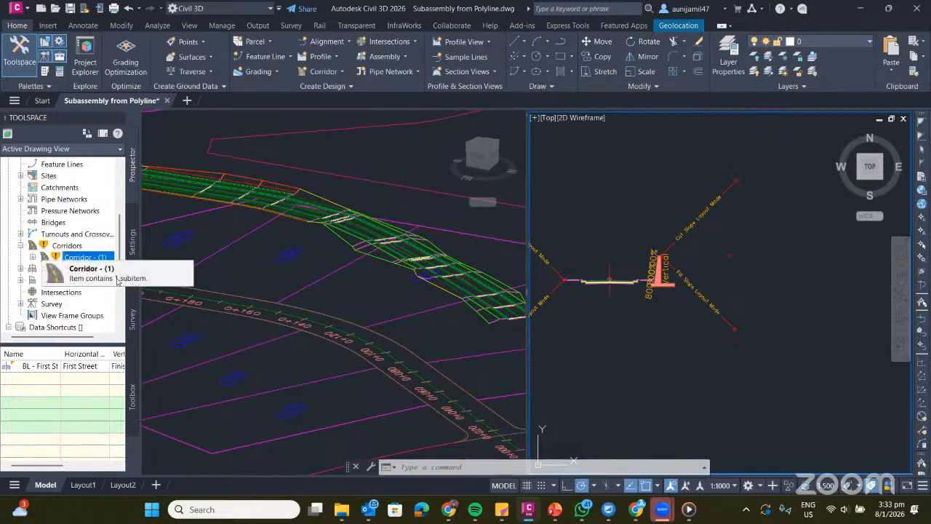
right_click(67, 256)
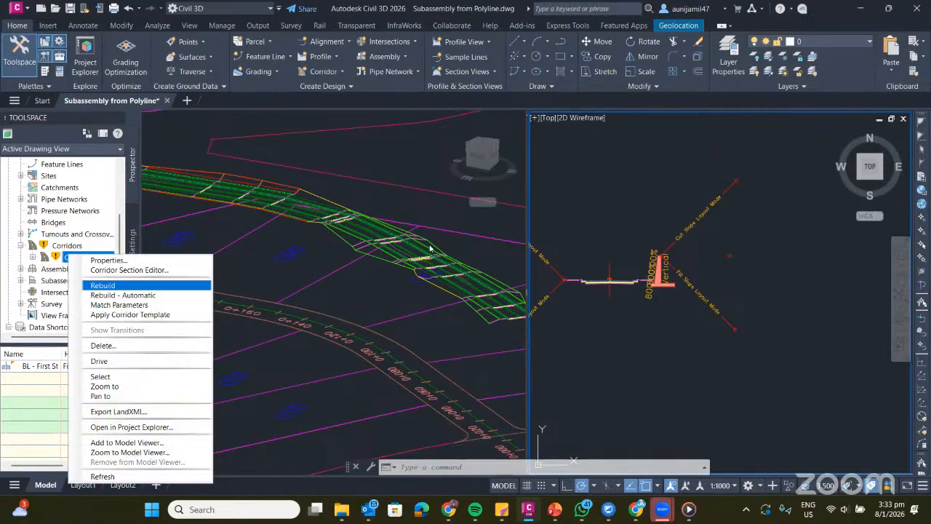
click(103, 285)
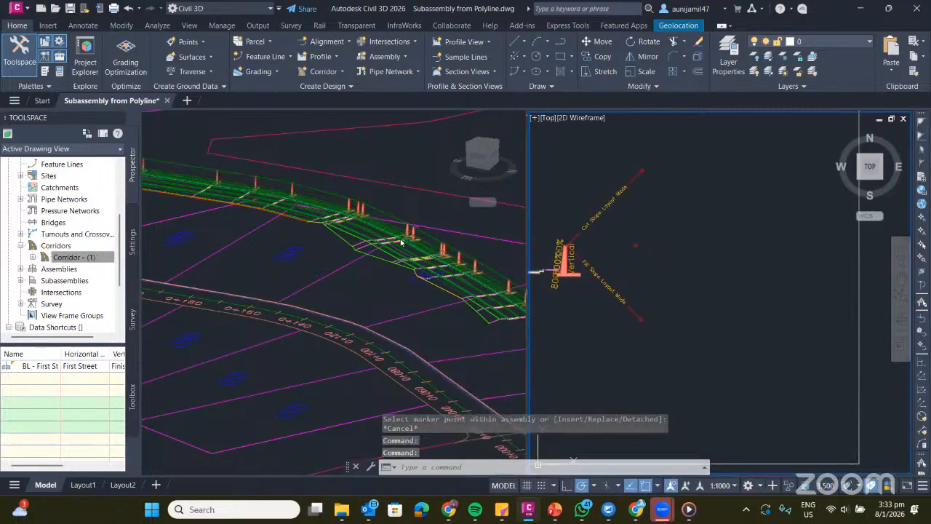
Examine the retaining wall sections along the rebuilt corridor in the 3D view, down to the end of the road.
click(434, 250)
middle_drag(434, 248, 352, 246)
scroll(400, 273, up, 3)
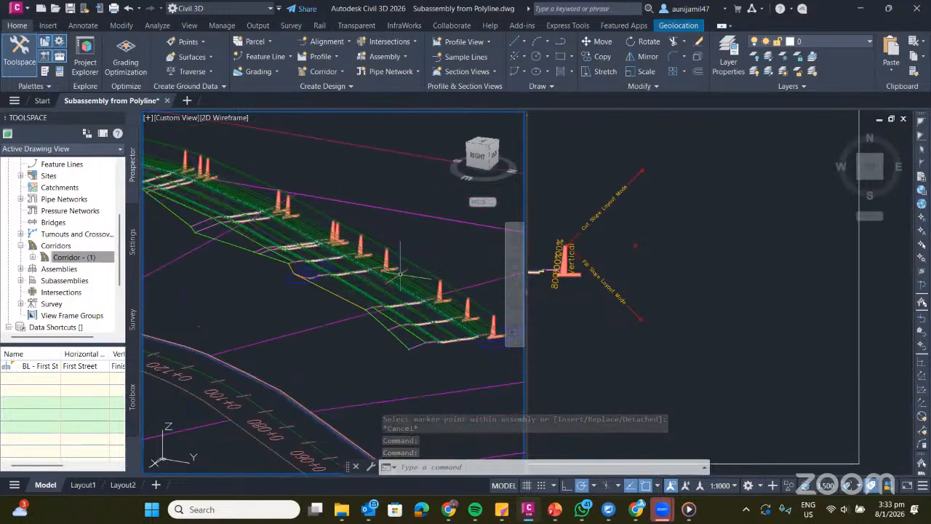
scroll(400, 274, up, 5)
middle_drag(409, 278, 291, 272)
scroll(291, 272, down, 5)
middle_drag(366, 284, 356, 276)
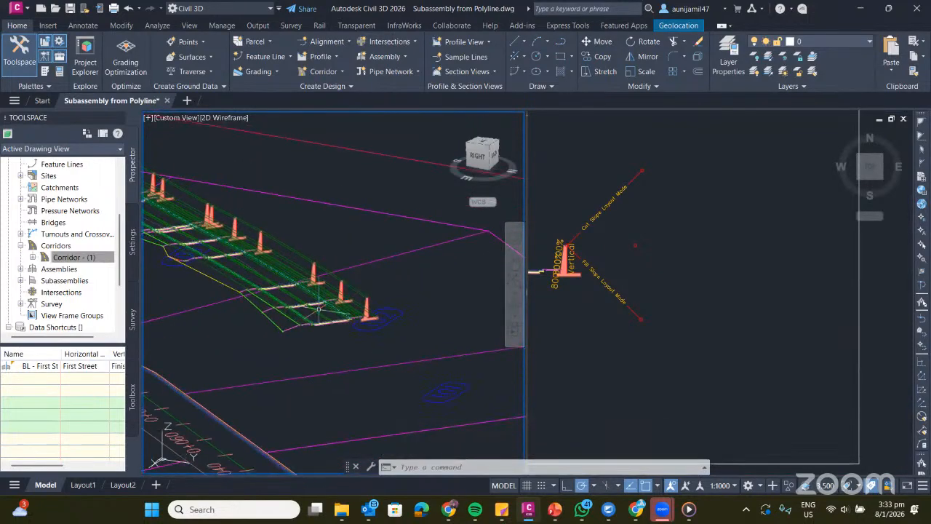
click(318, 309)
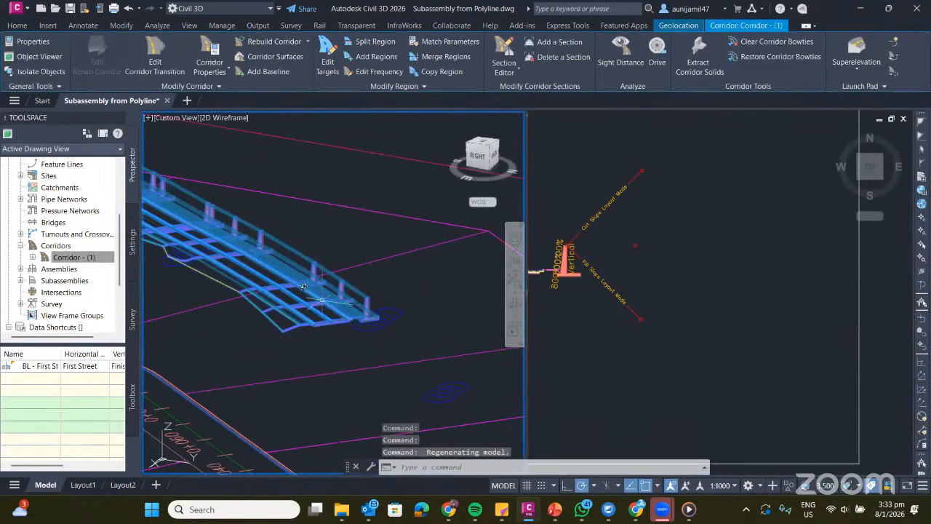
scroll(323, 295, up, 2)
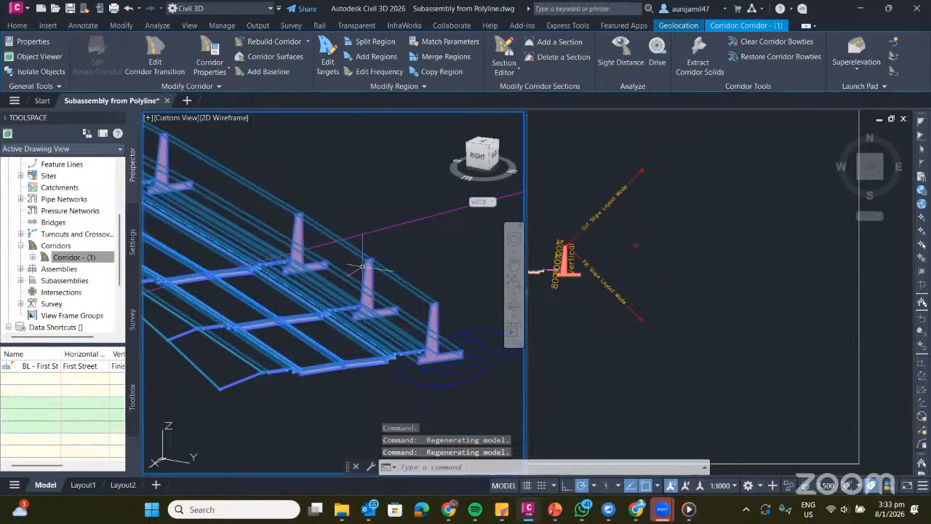
key(Escape)
key(Escape)
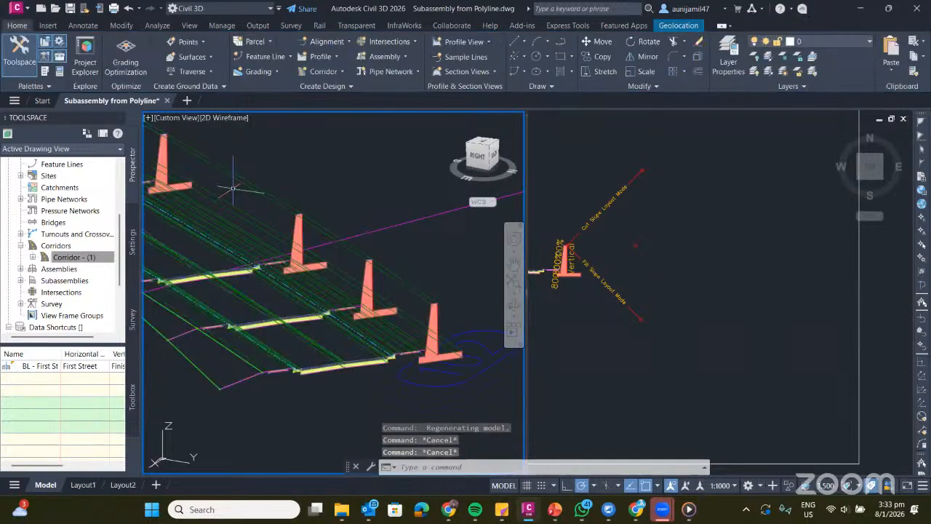
click(225, 117)
click(269, 186)
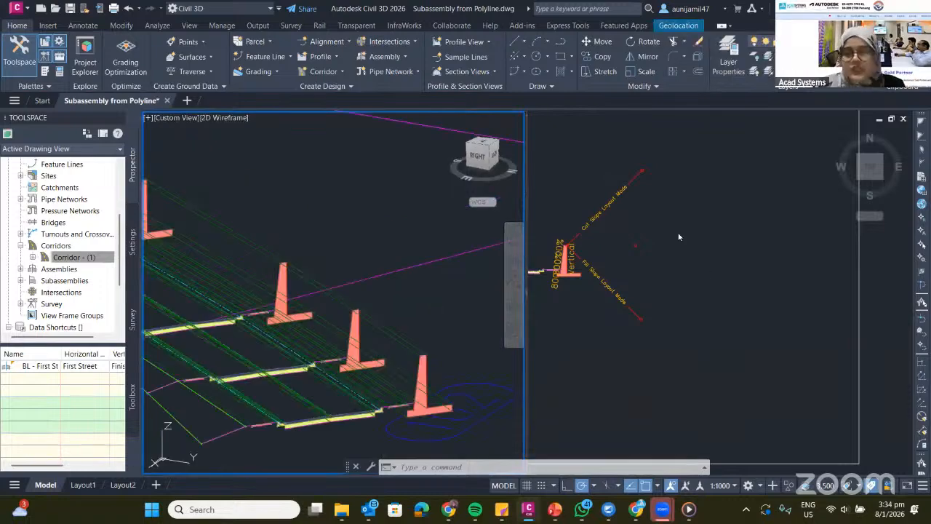
Review the code settings in the retaining wall's subassembly properties without changing anything.
click(678, 237)
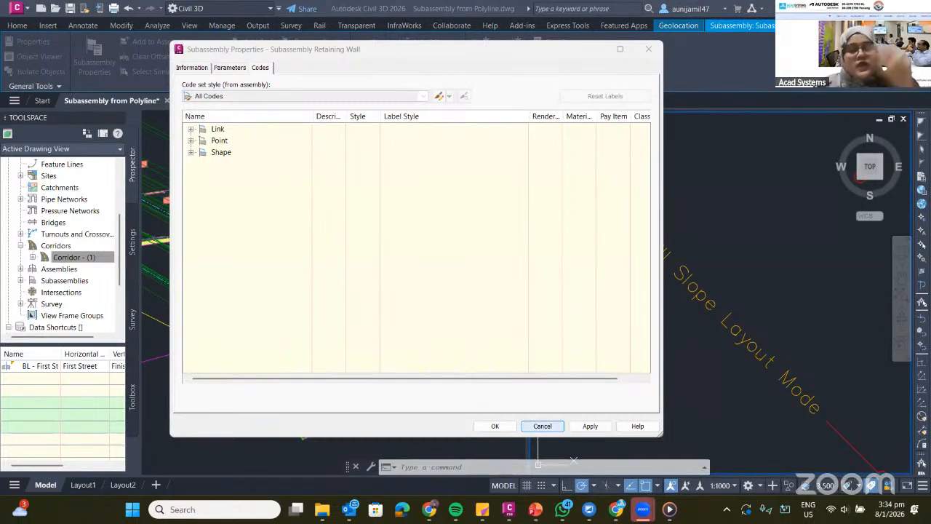
click(542, 426)
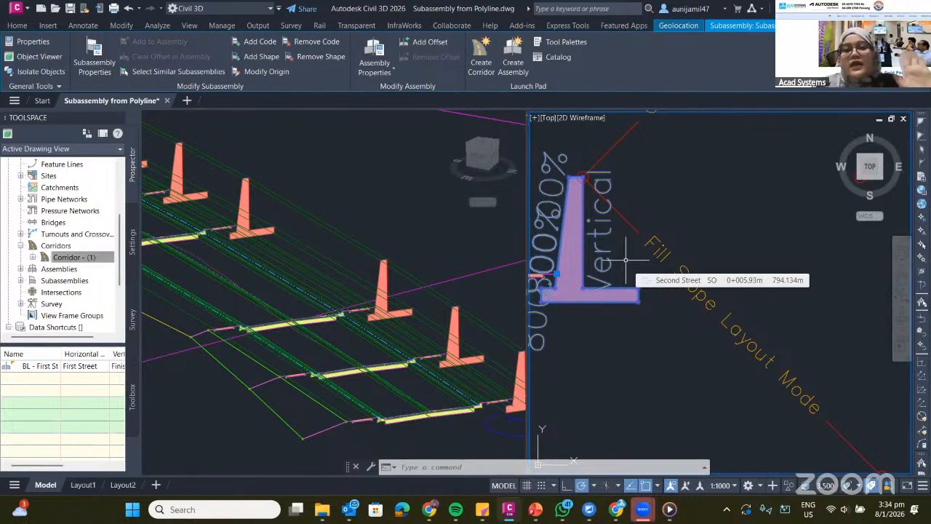
scroll(626, 259, down, 3)
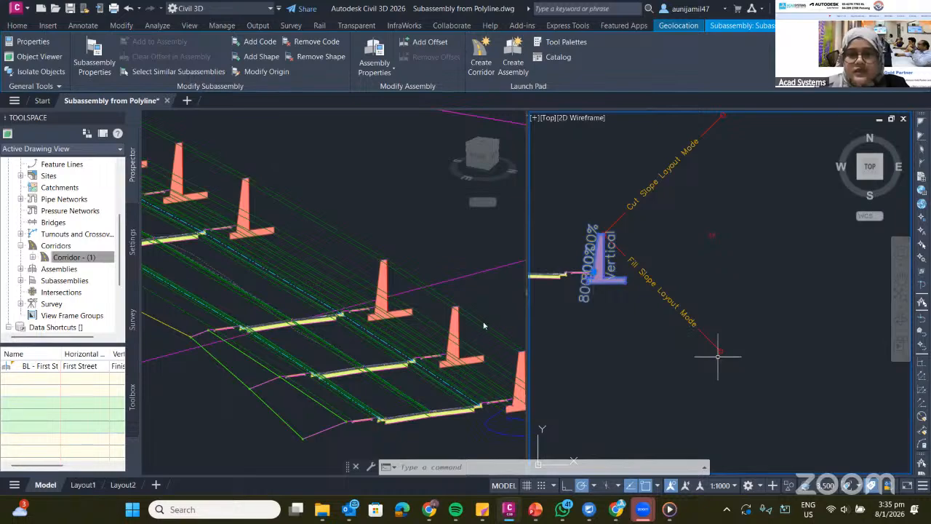
key(Escape)
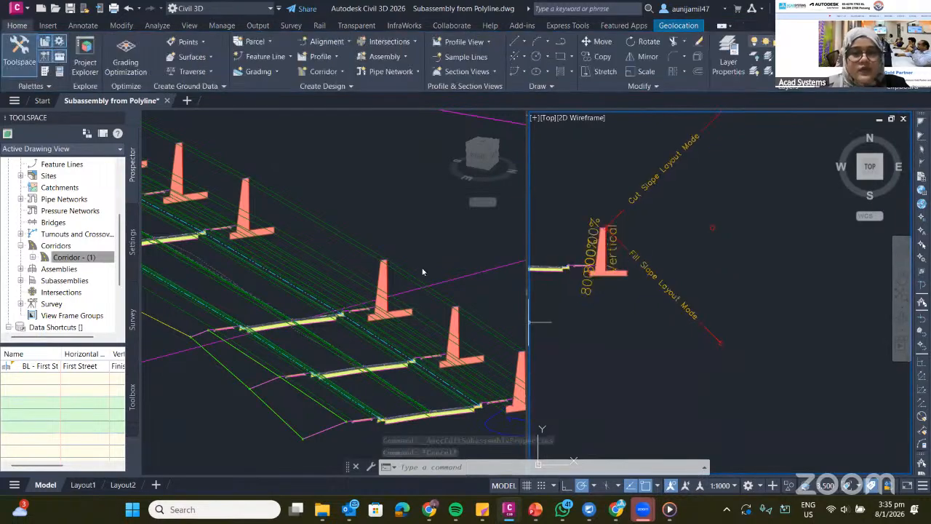
scroll(530, 322, down, 2)
click(279, 224)
scroll(279, 224, down, 2)
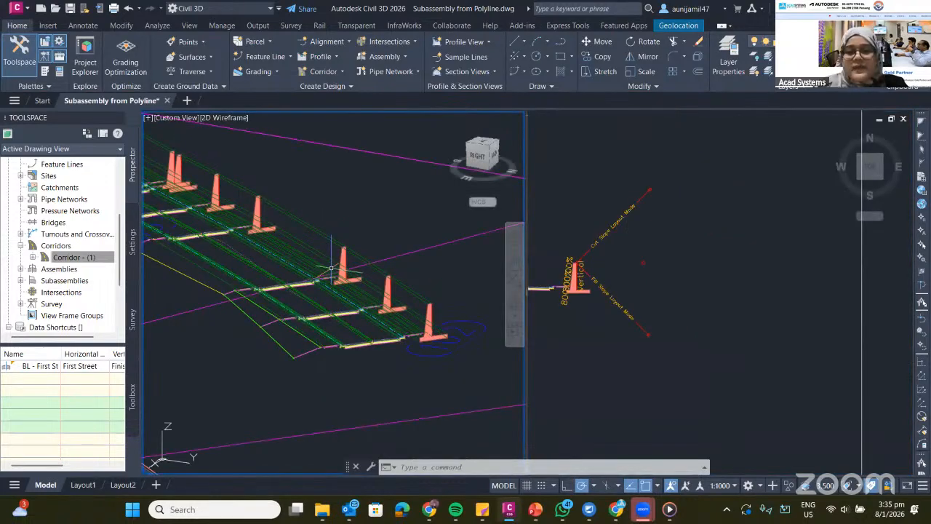
scroll(331, 268, up, 2)
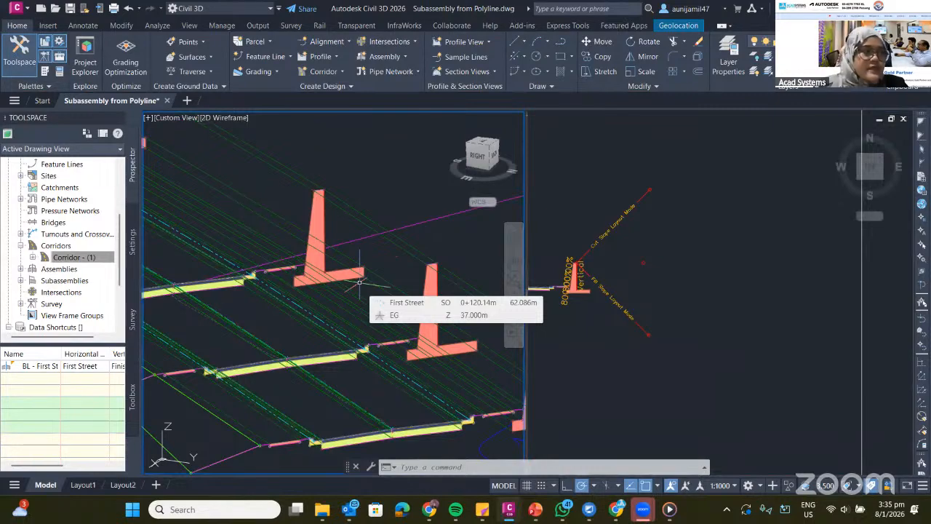